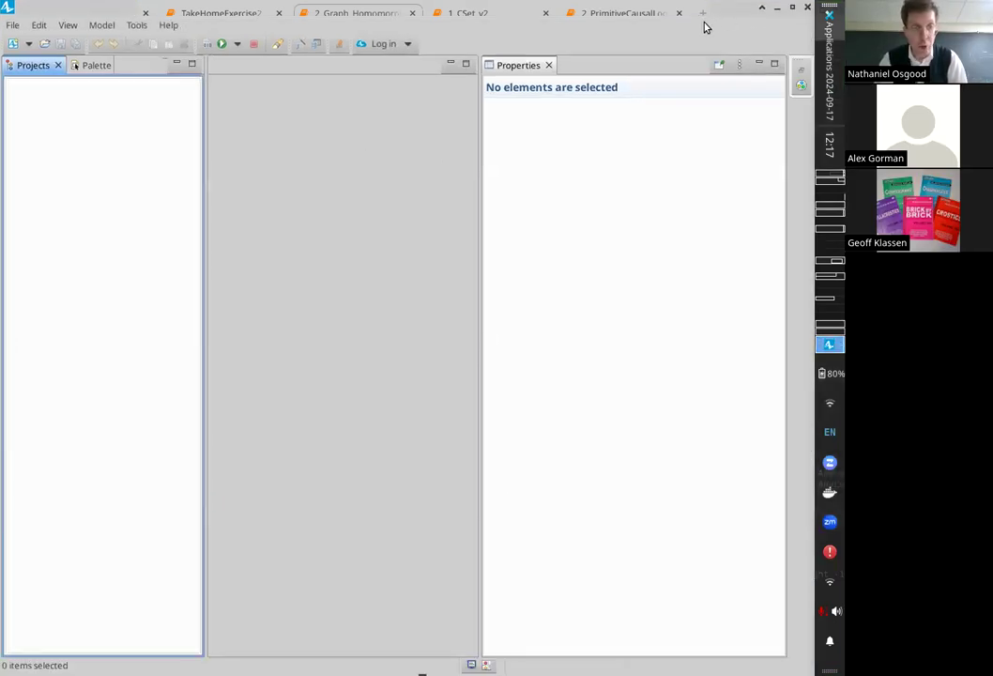
left_click(8, 24)
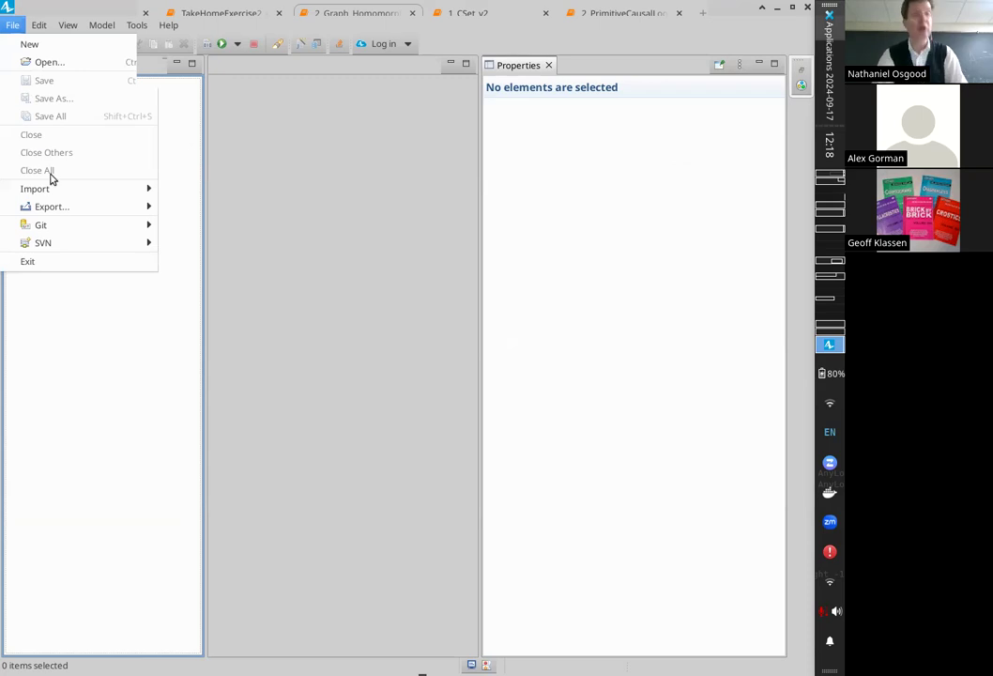
mouse_move(53, 185)
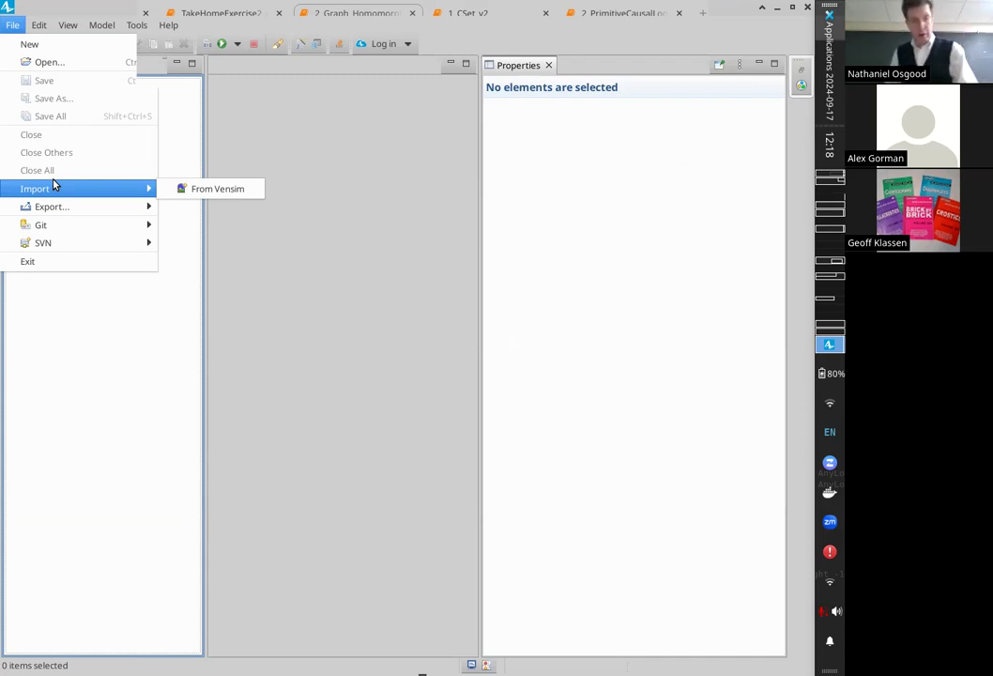
key("Escape")
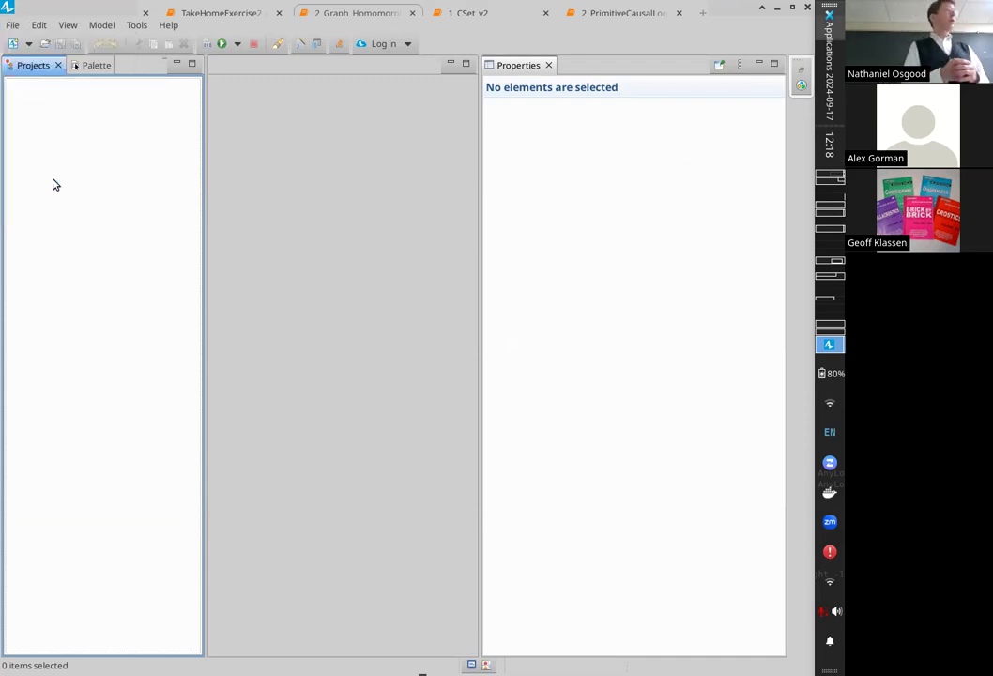
- Start a new model and name it SDSIRInitial2024_v1
left_click(13, 25)
mouse_move(19, 40)
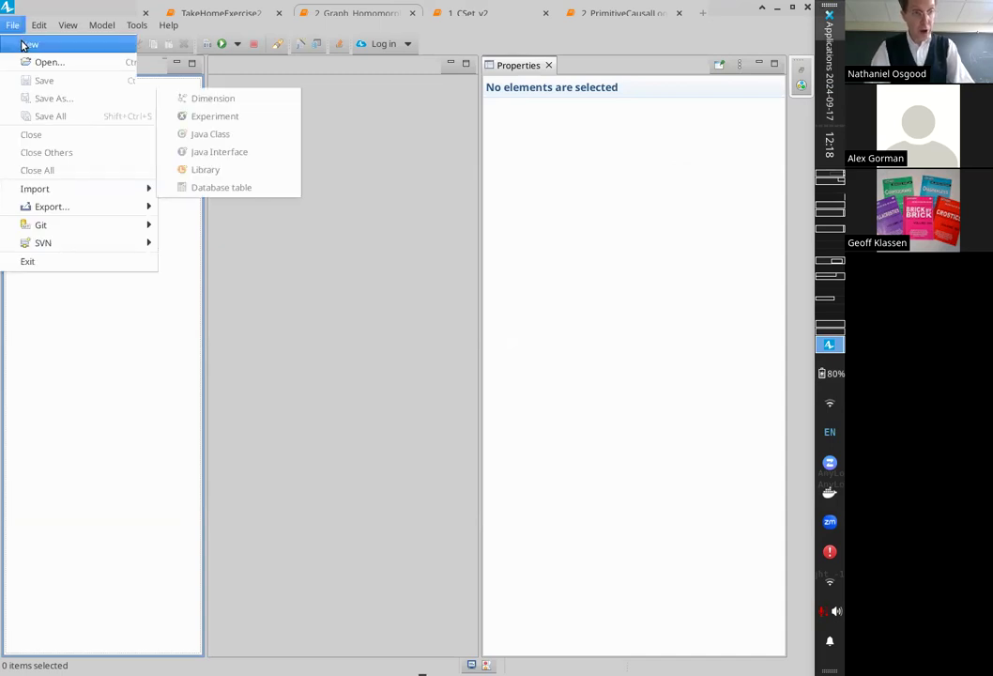
left_click(201, 47)
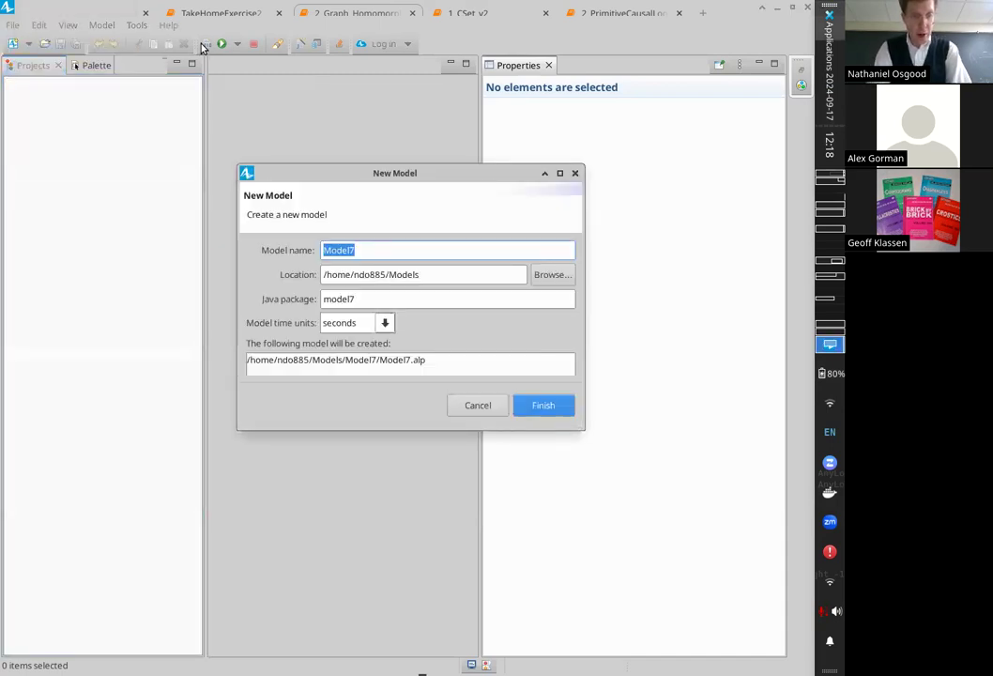
type("SD")
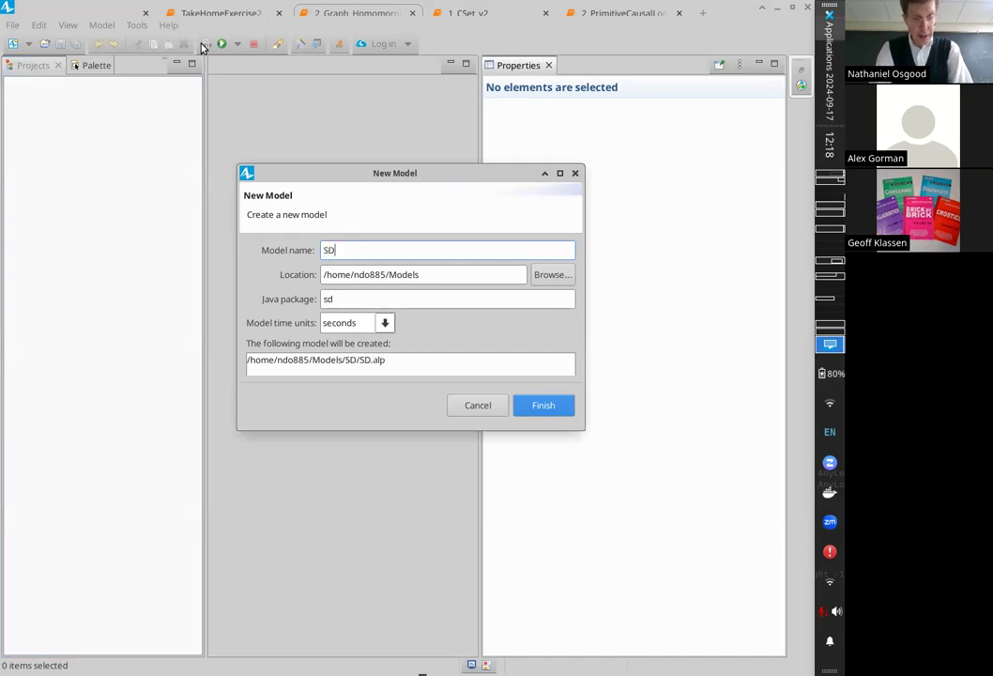
type("Sir")
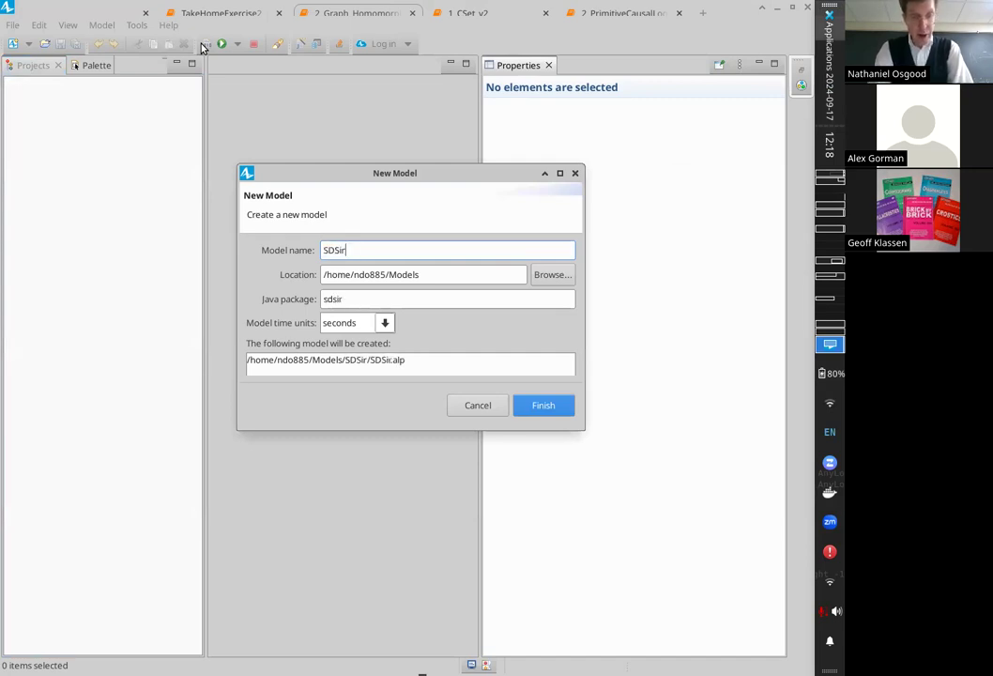
key("BackSpace")
key("BackSpace")
type("IRInitial")
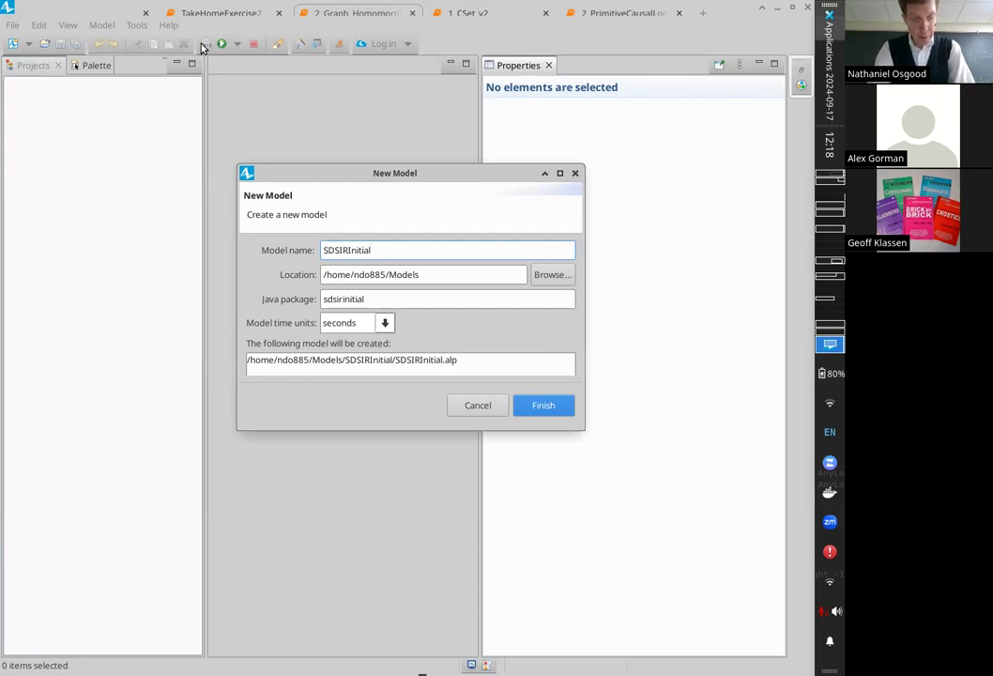
type("2024")
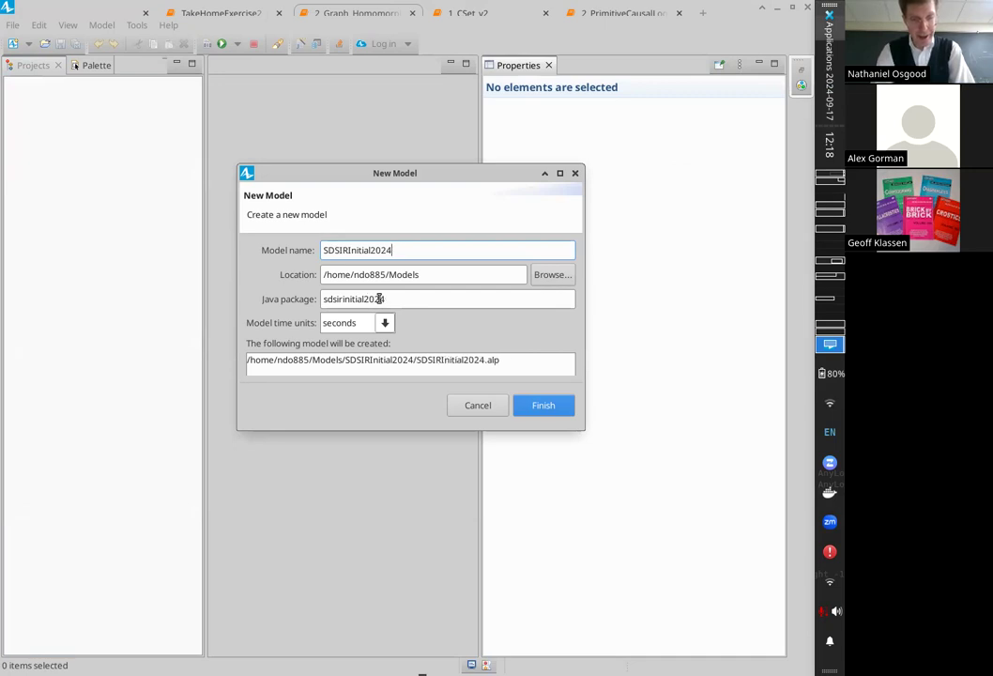
type("_v1")
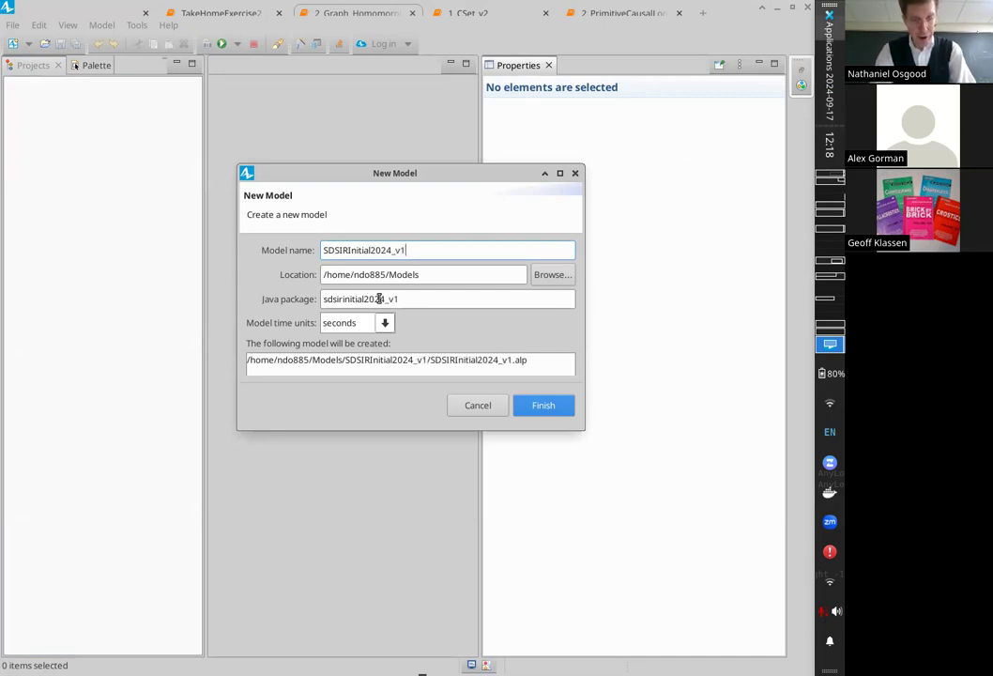
- Set the new model's time units to days, create the model, and dismiss the save error
left_click(384, 323)
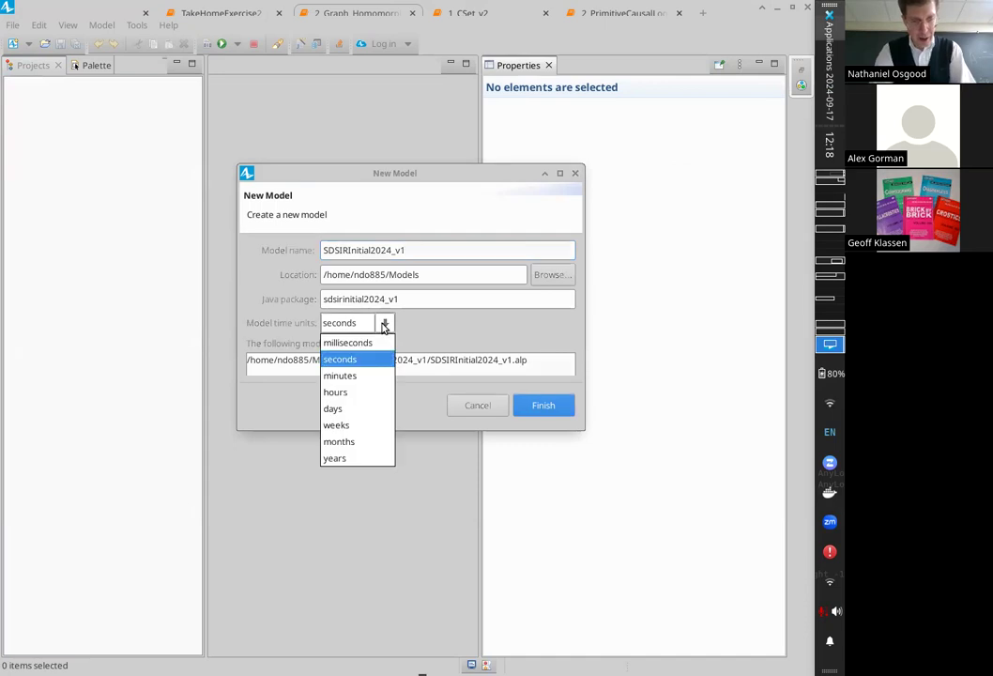
left_click(336, 409)
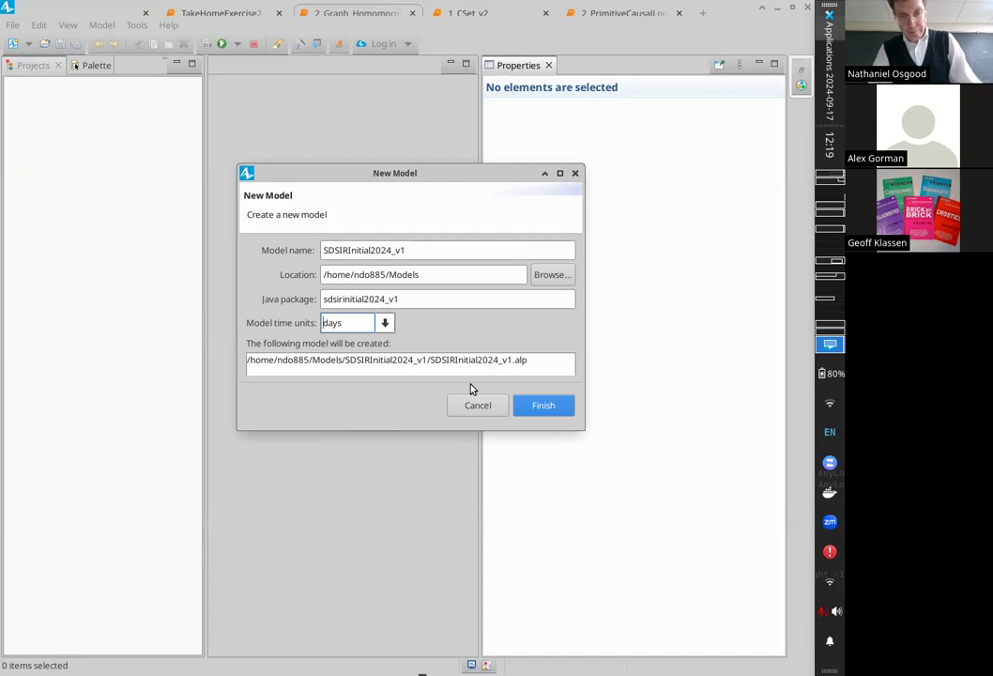
left_click_drag(432, 250, 280, 251)
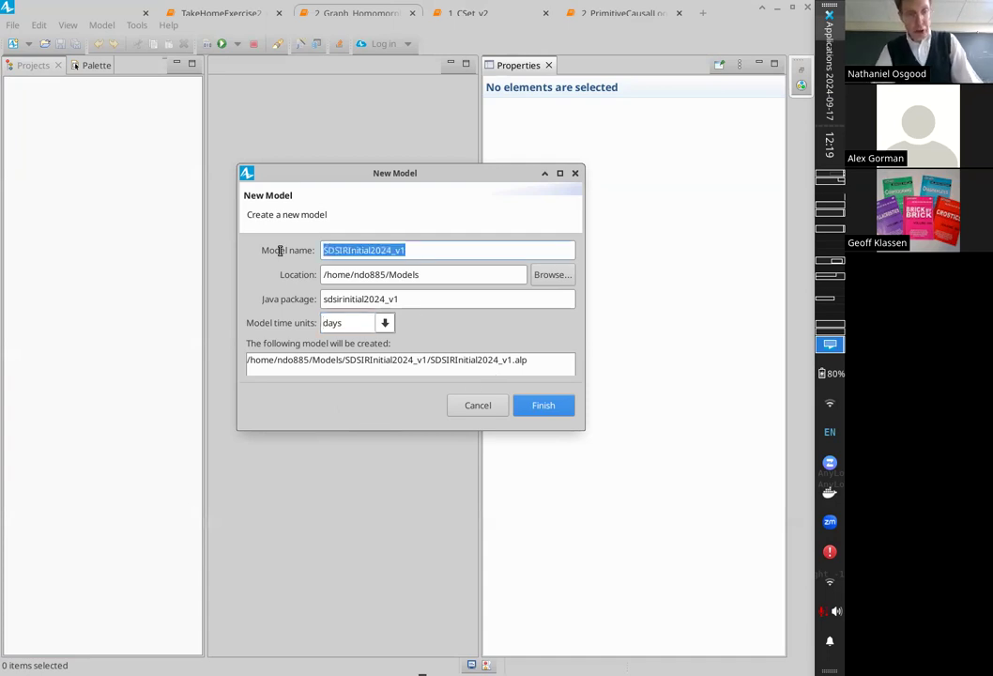
left_click(410, 250)
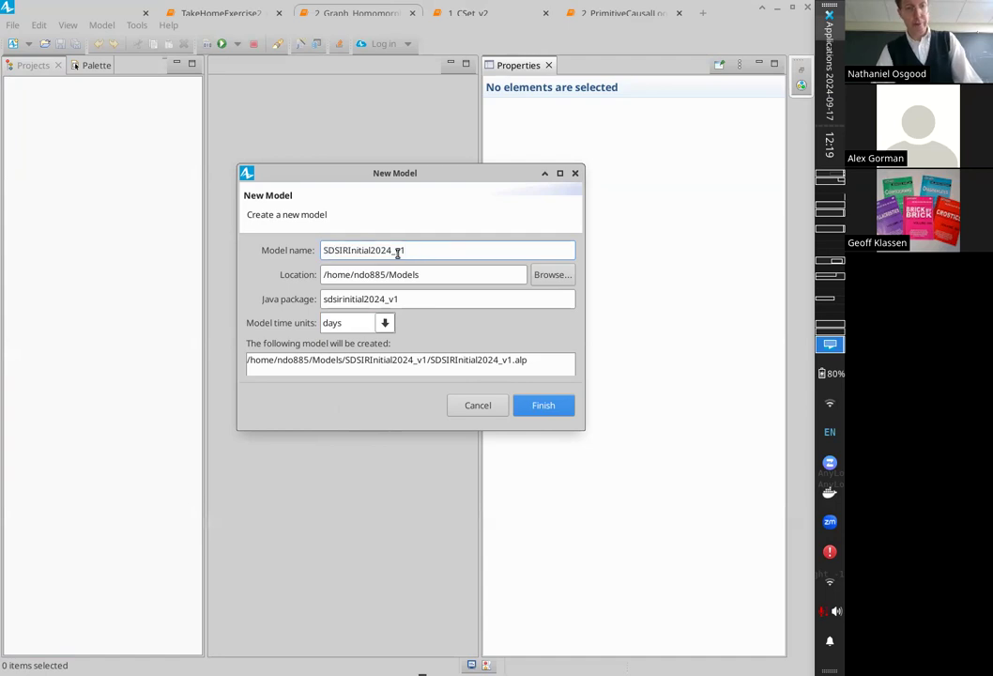
left_click_drag(396, 251, 389, 251)
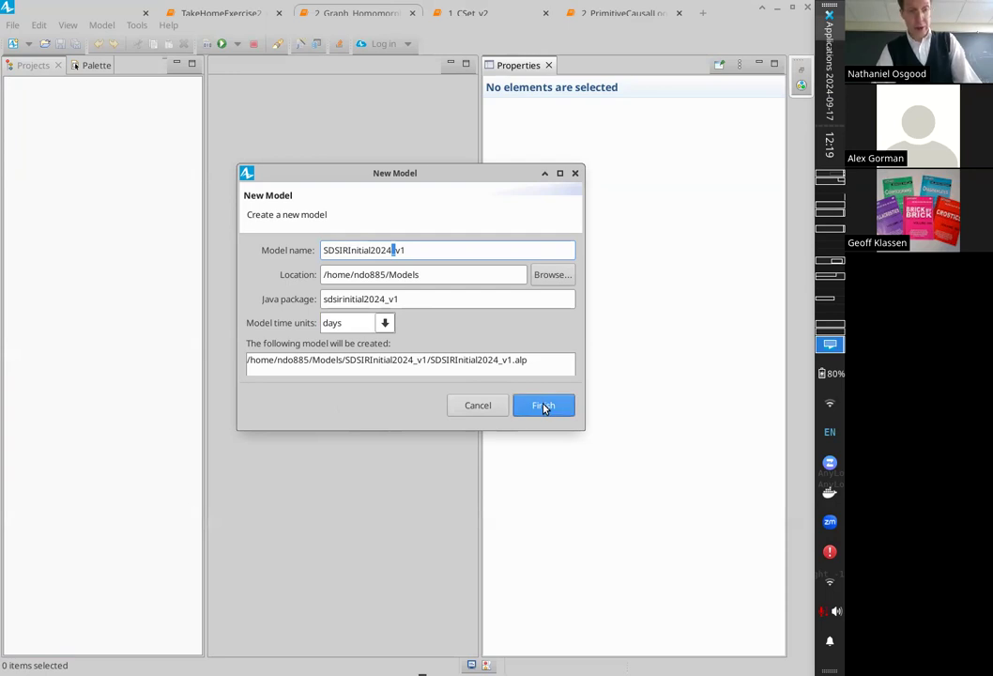
left_click(529, 403)
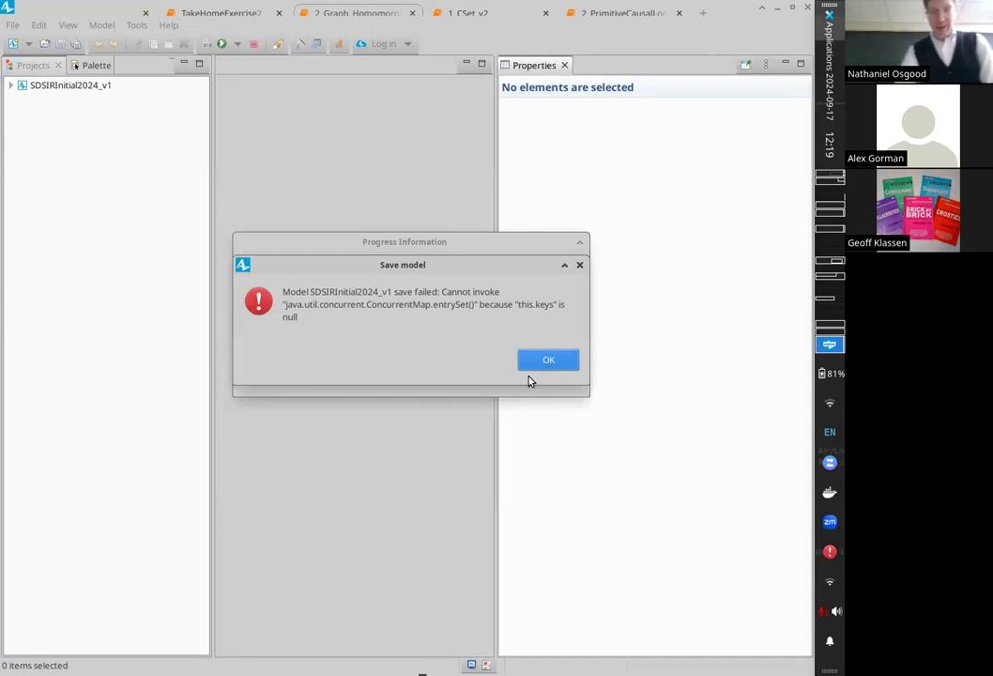
left_click(552, 361)
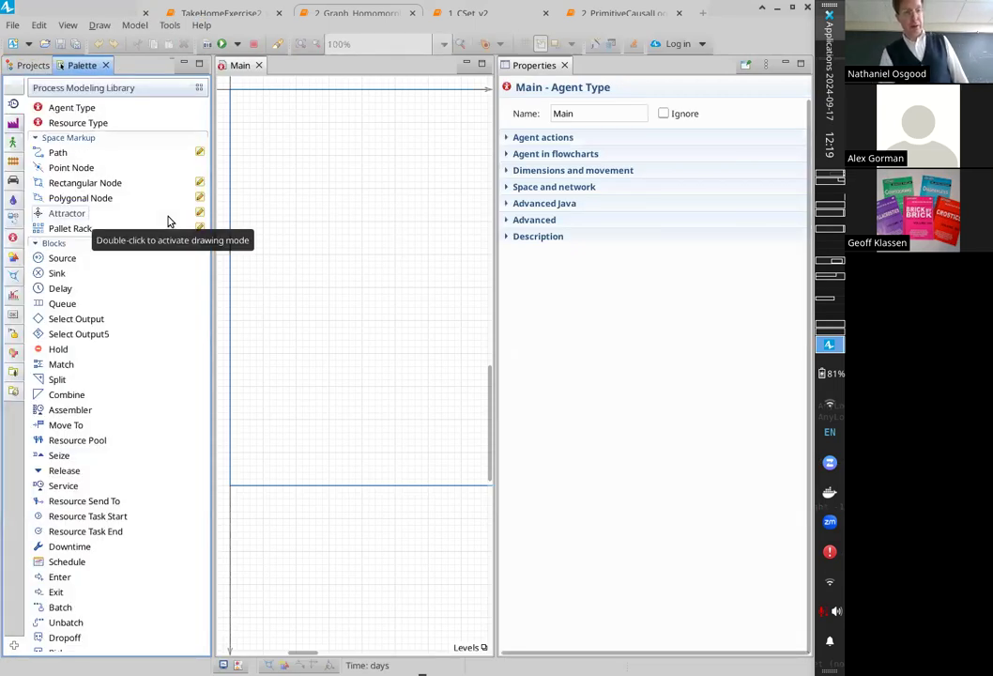
- Show the model's project tree and widen the drawing area of the Main agent type
left_click(33, 65)
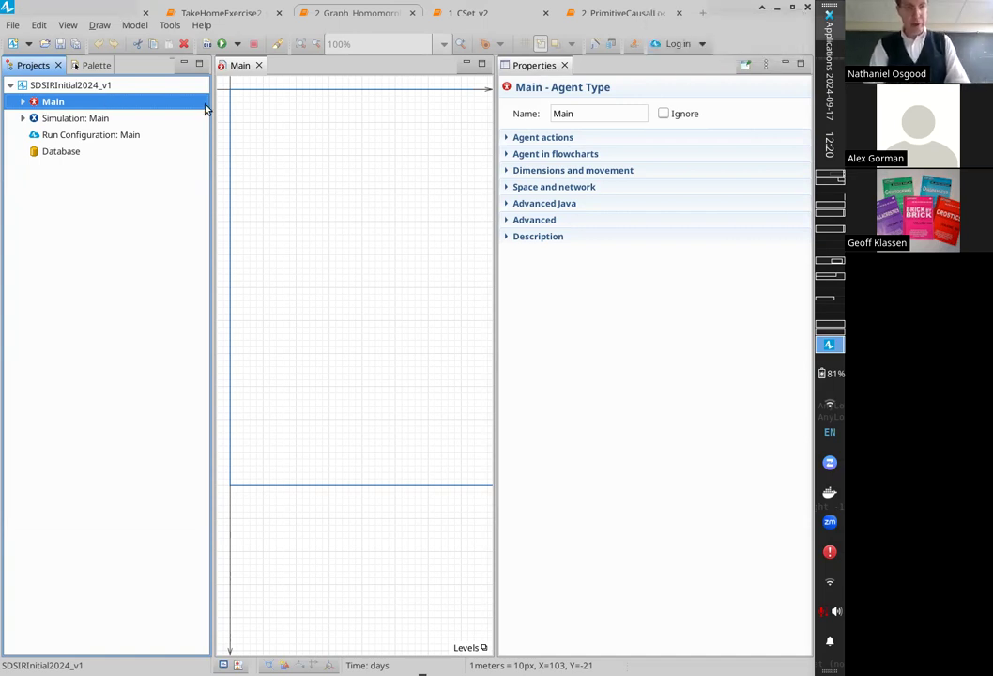
left_click(496, 141)
left_click_drag(496, 140, 741, 153)
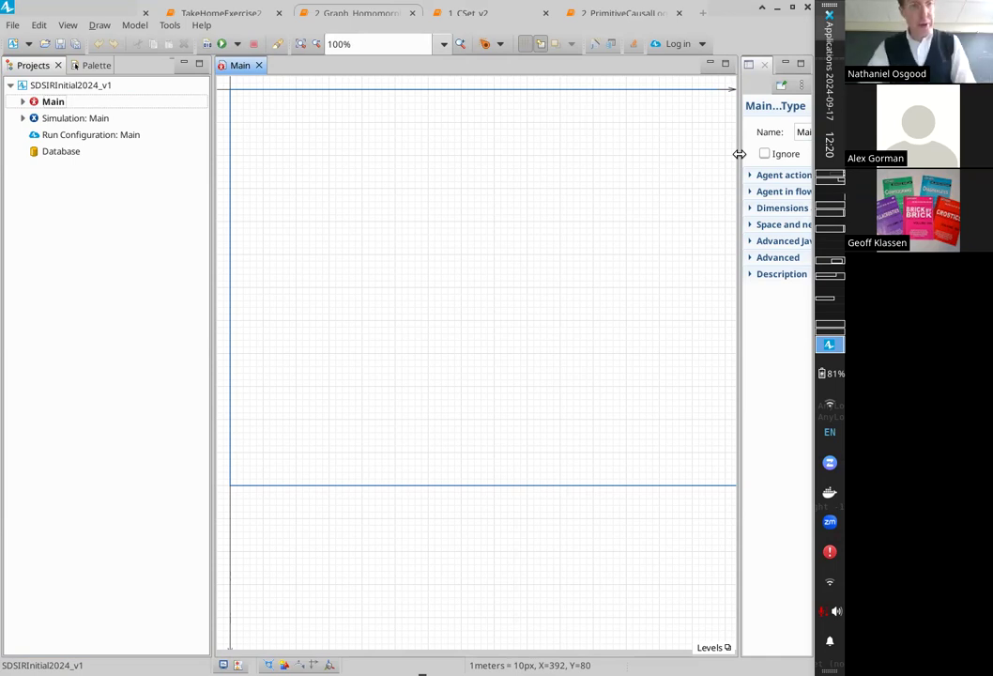
- Place a System Dynamics stock near the top of the Main diagram and name it Infective
left_click(87, 65)
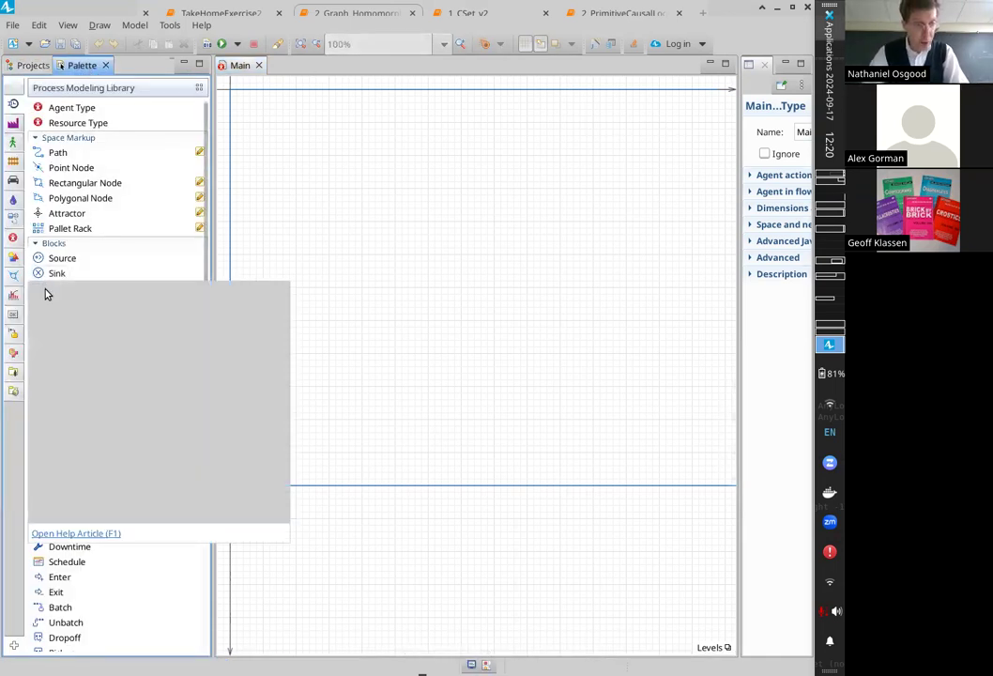
left_click(13, 235)
left_click(10, 221)
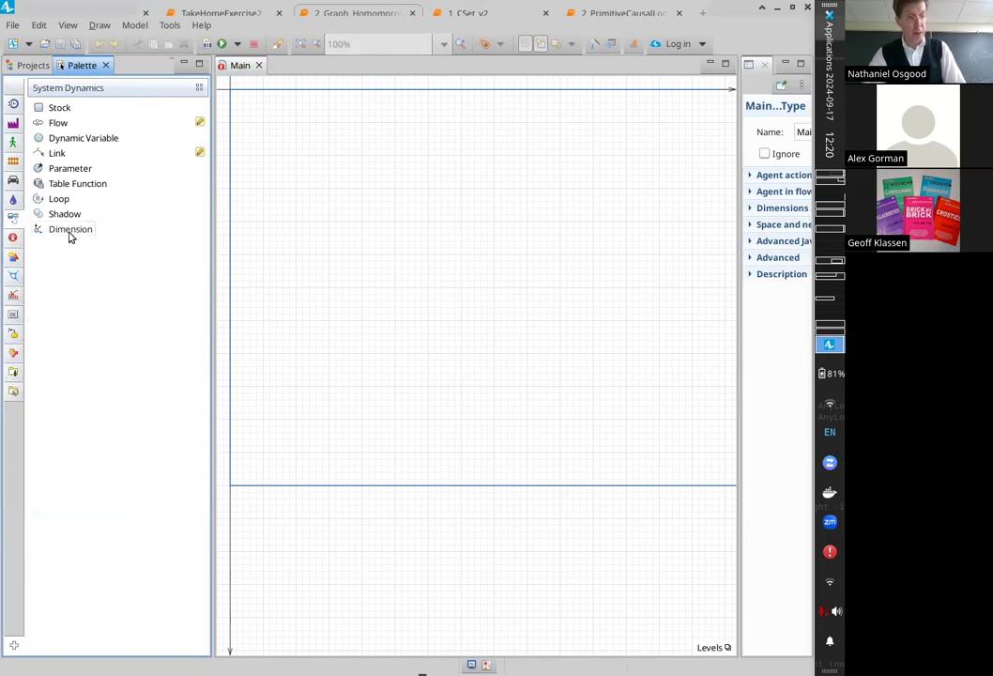
mouse_move(12, 219)
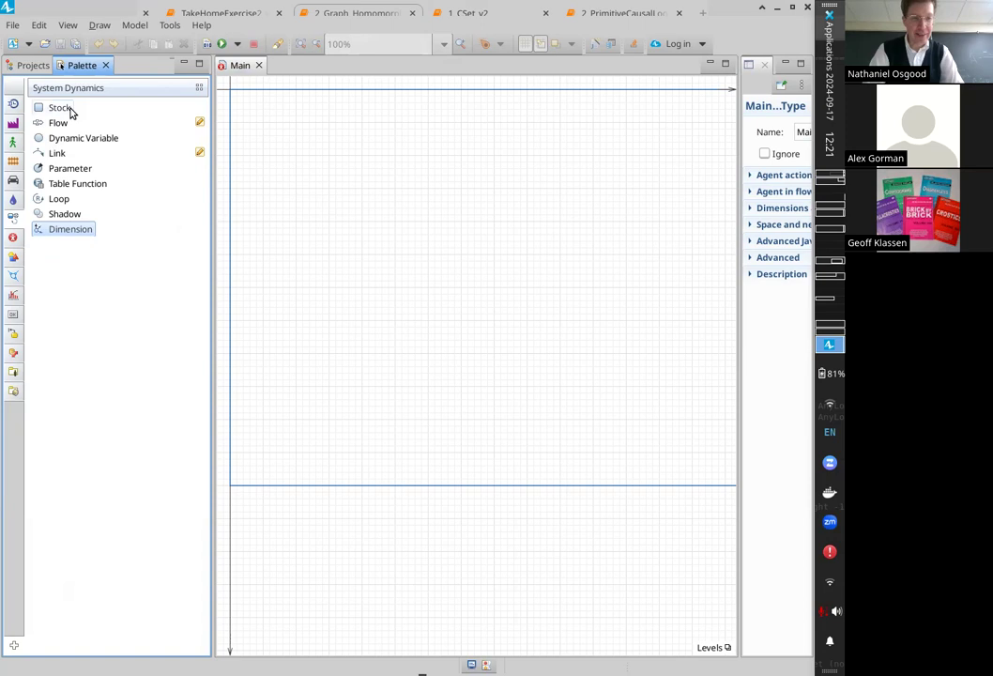
left_click_drag(59, 108, 399, 164)
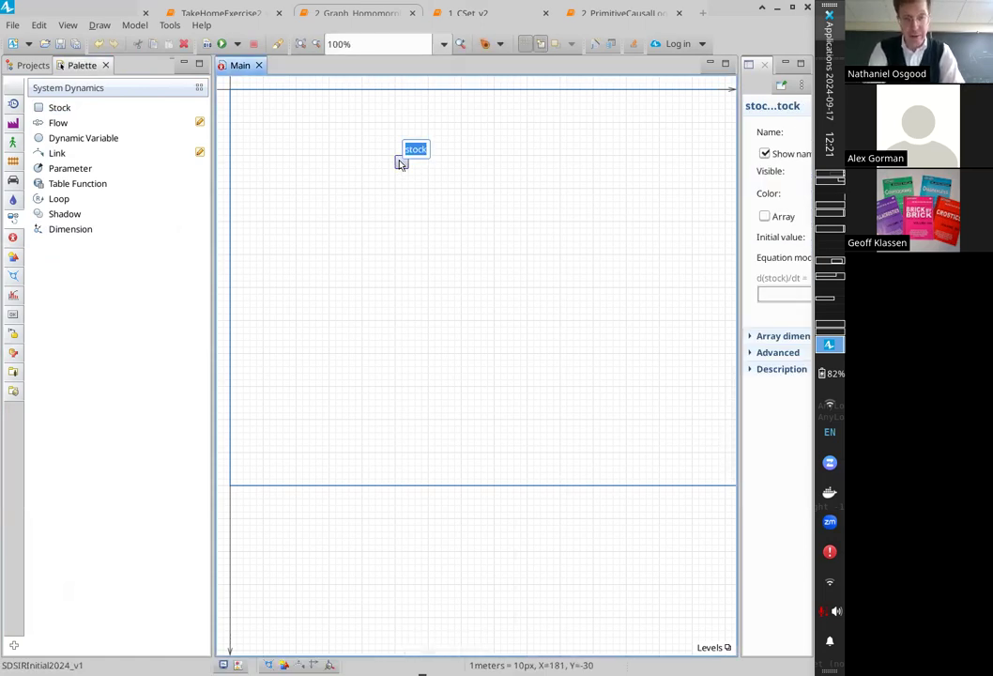
type("Infective")
key("Return")
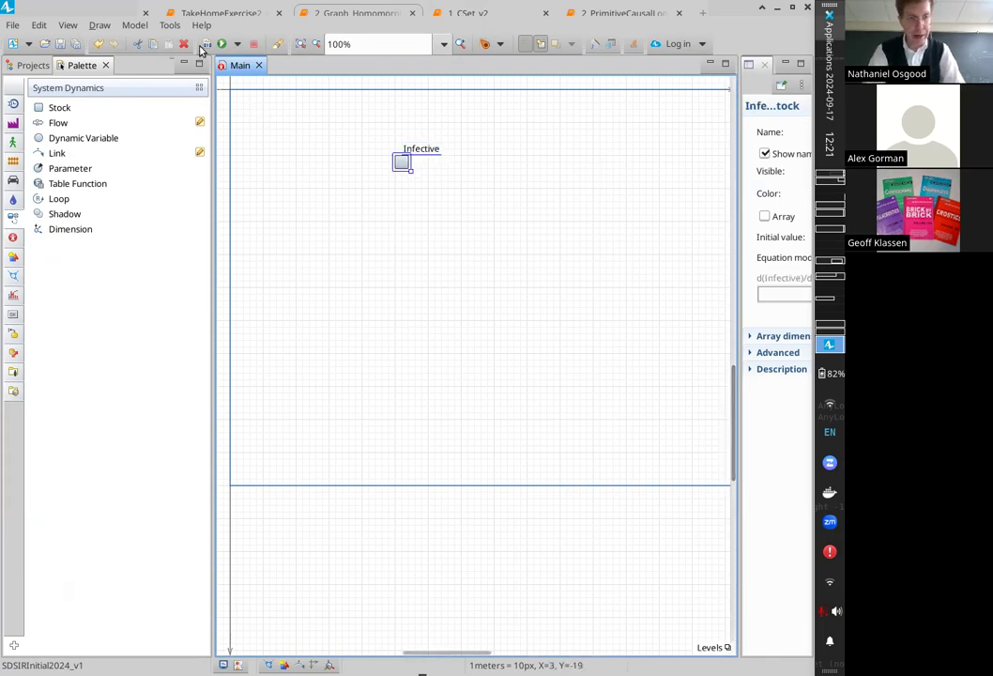
- Zoom the Main diagram to 200% with the Infective stock in view and widen the area showing its properties
left_click(103, 11)
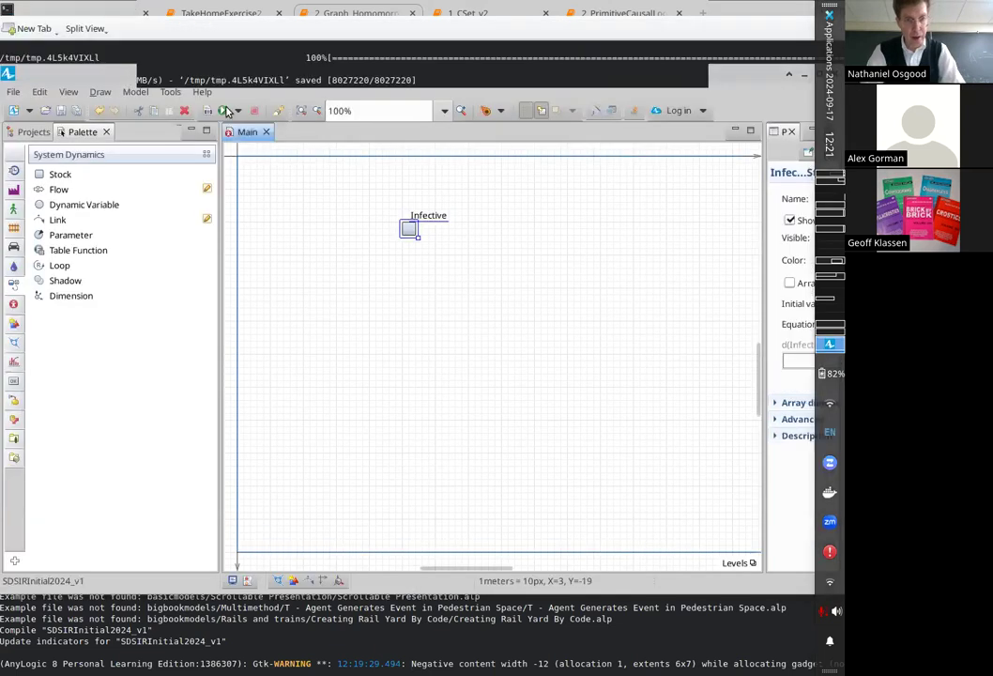
left_click(445, 111)
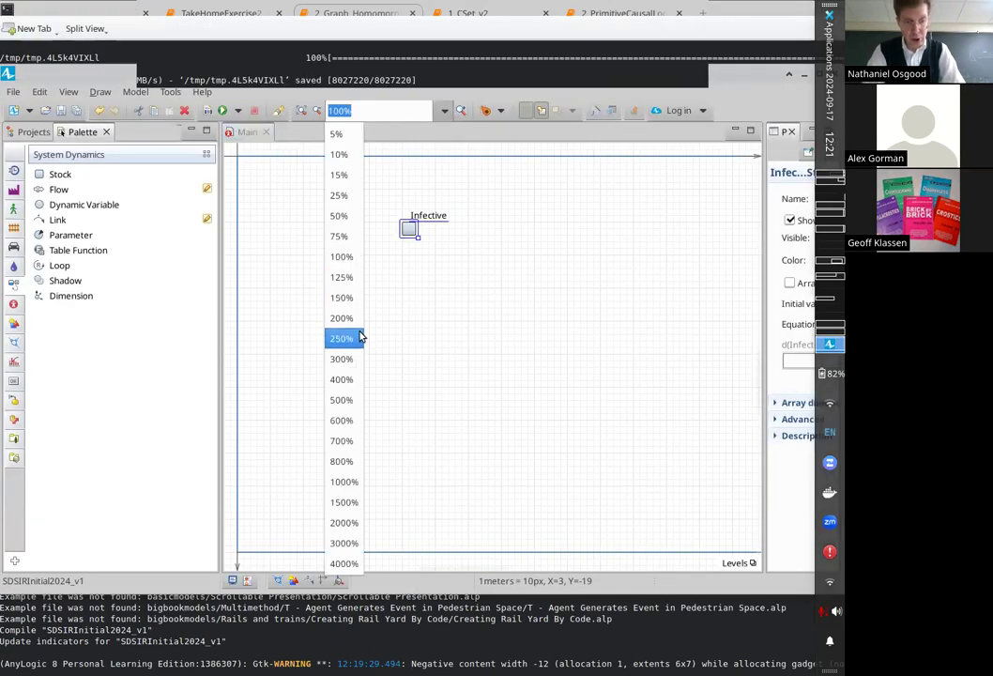
key("Escape")
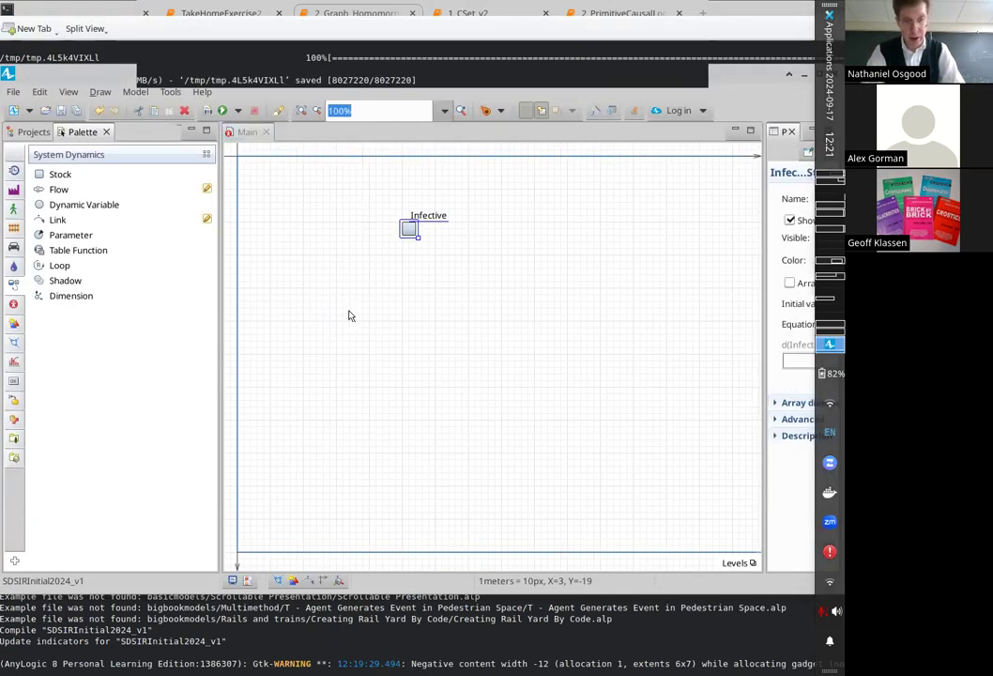
scroll(348, 315, "up", 1)
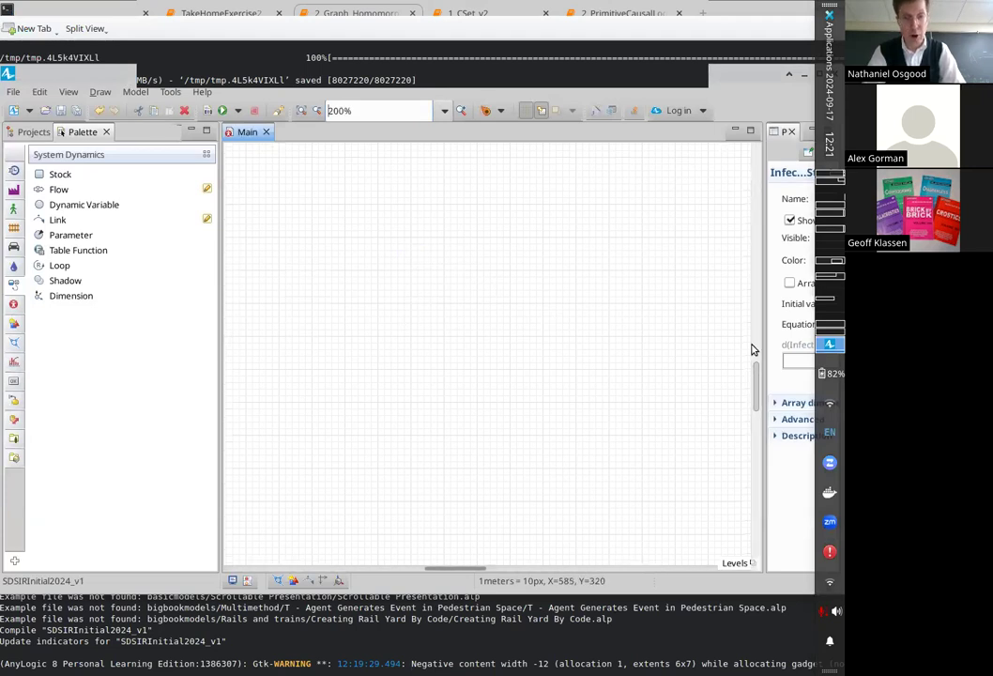
scroll(751, 349, "up", 4)
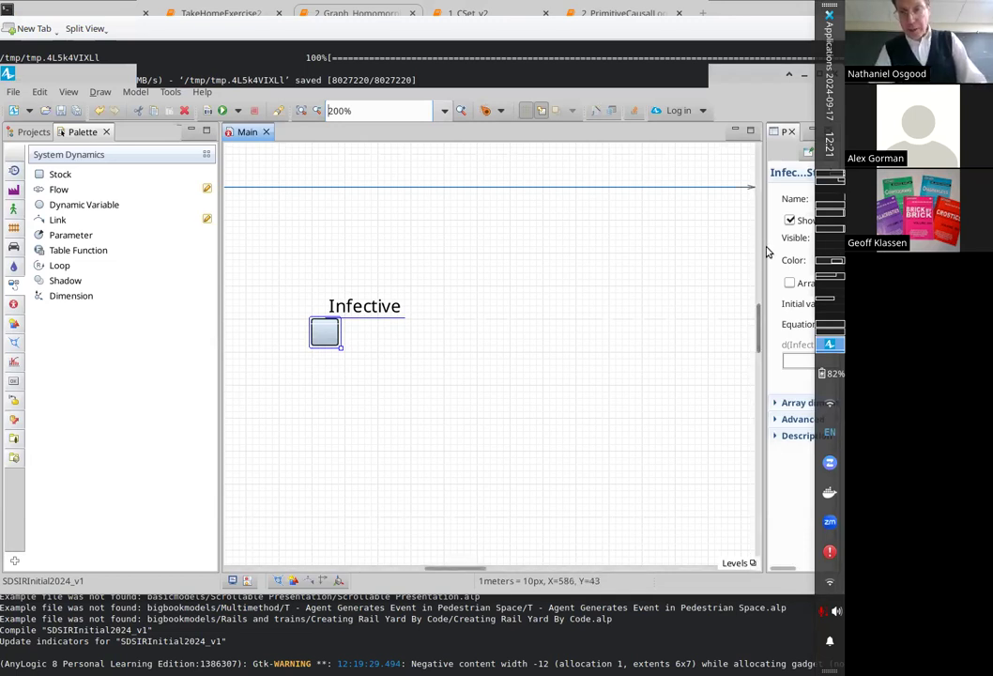
left_click_drag(762, 248, 541, 242)
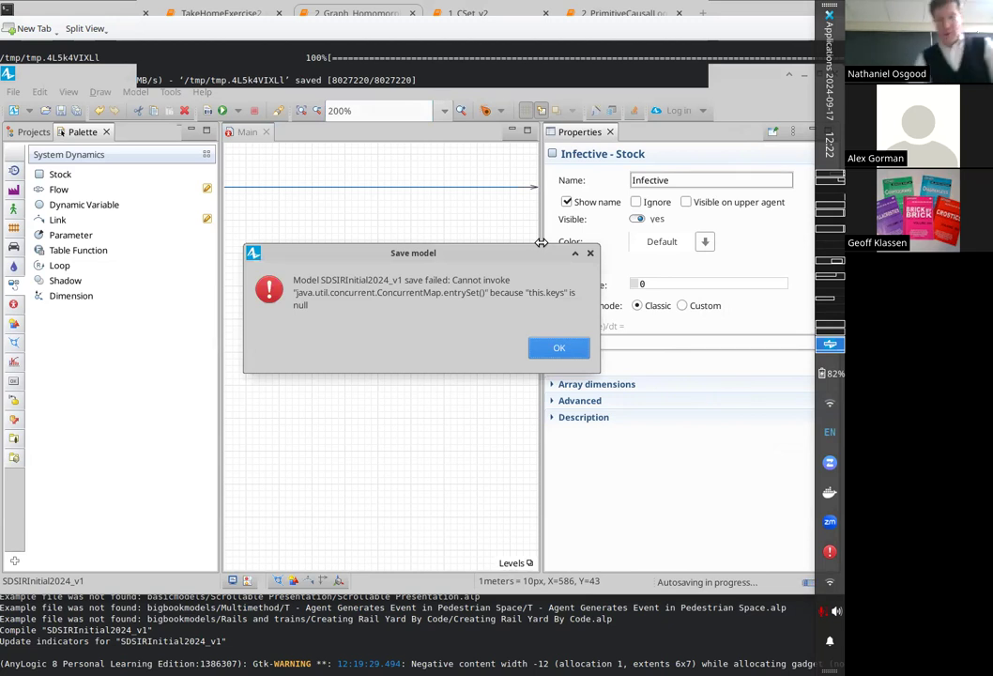
- Dismiss the save error and disable autosave in the general preferences
left_click(557, 353)
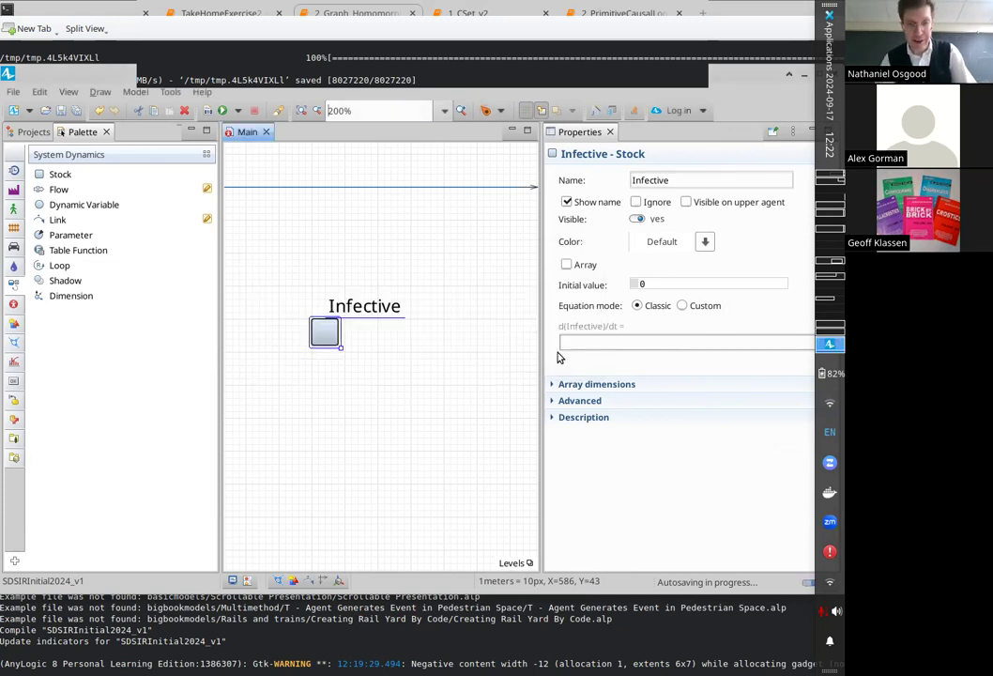
left_click(169, 92)
left_click(208, 184)
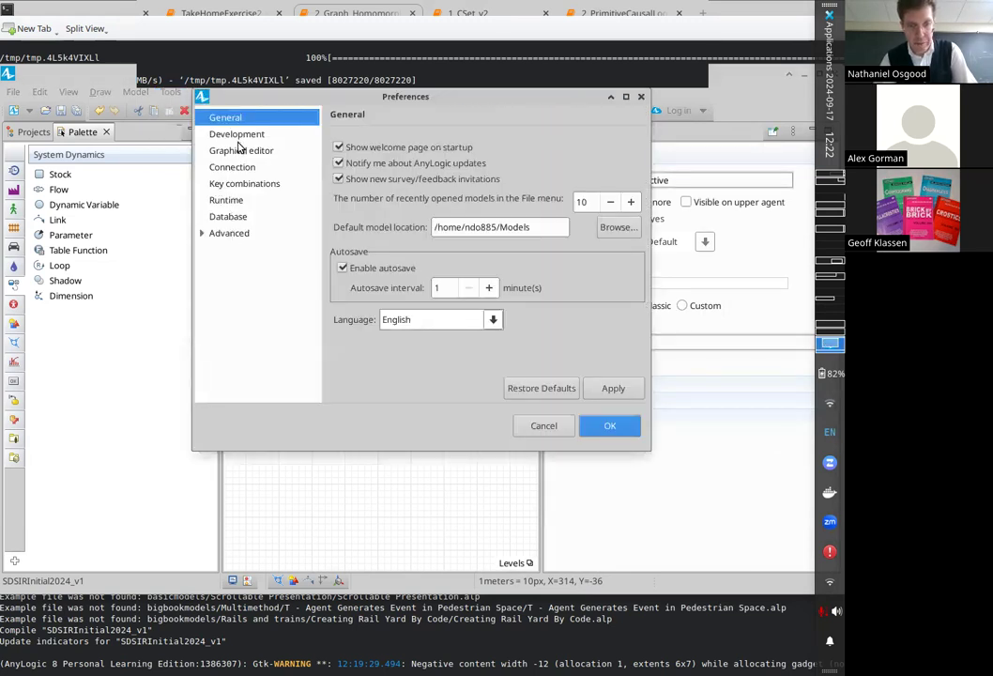
left_click(342, 268)
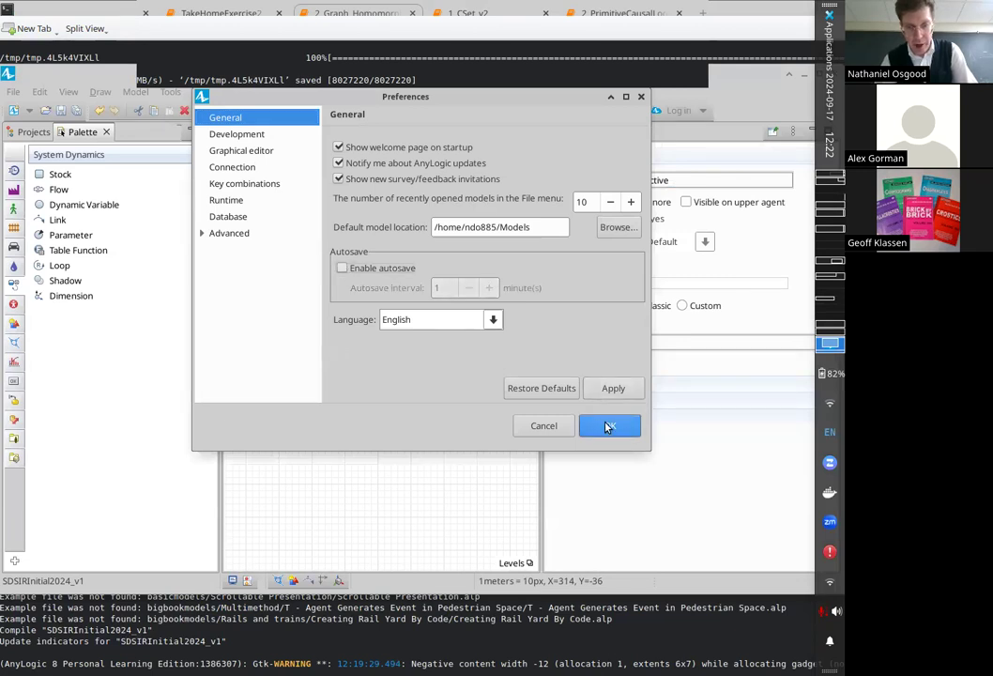
left_click(608, 427)
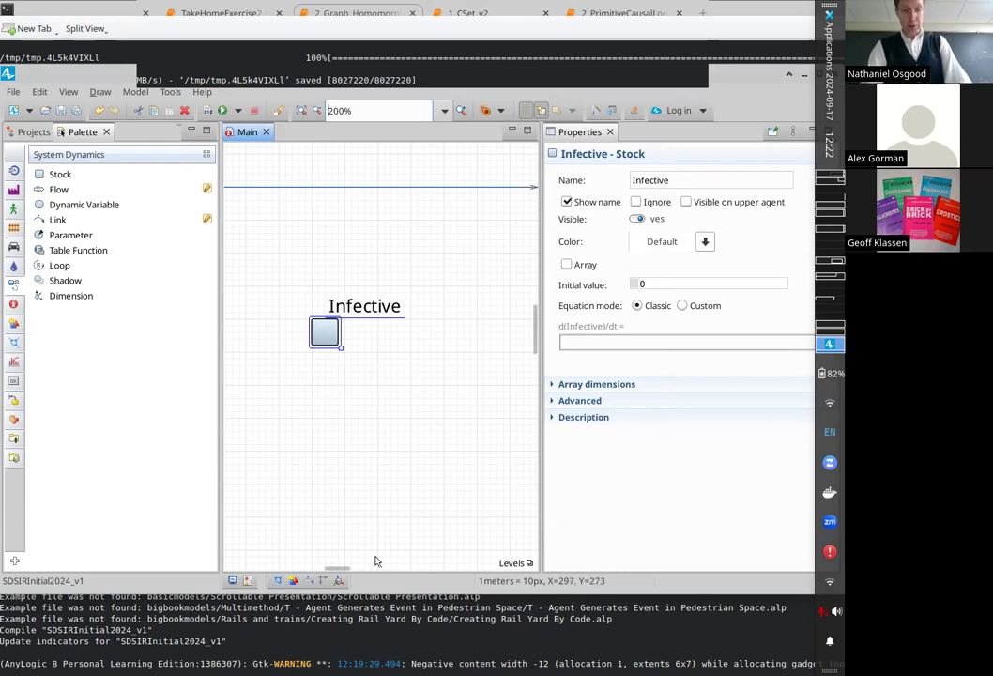
left_click_drag(339, 571, 352, 572)
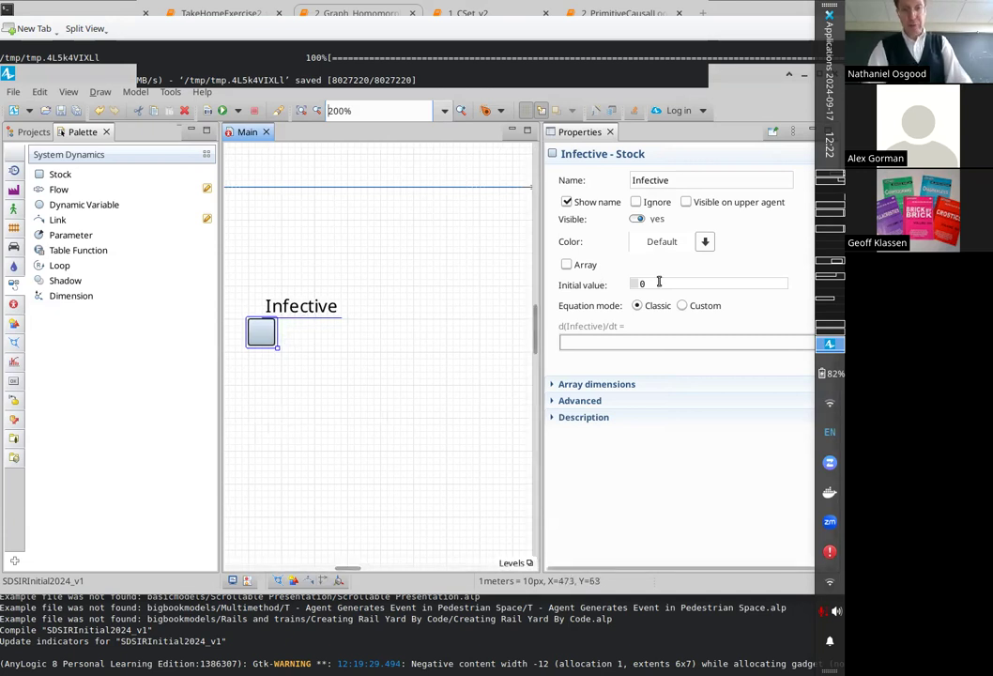
- Set the Infective stock's initial value to 100 and try to save the model, dismissing the resulting dialog
left_click(567, 285)
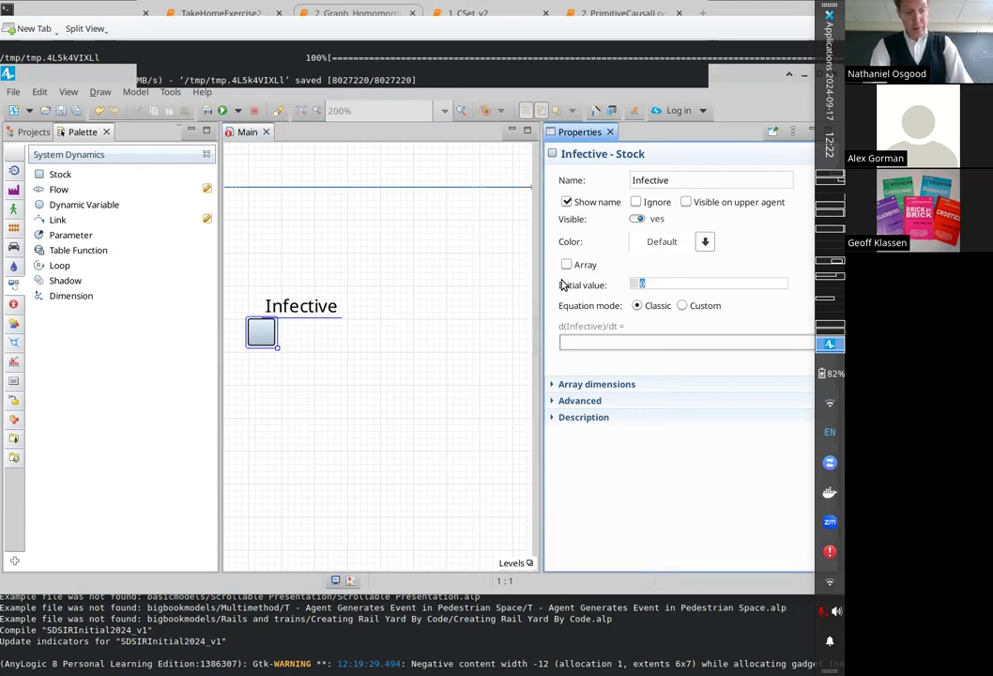
type("100")
key("ctrl+s")
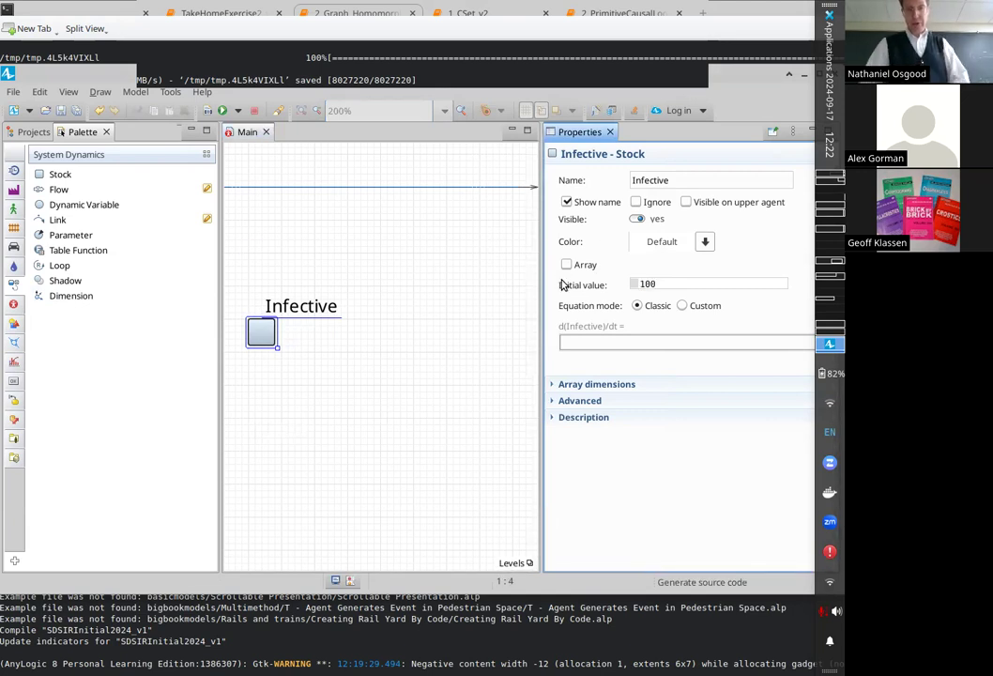
left_click(561, 348)
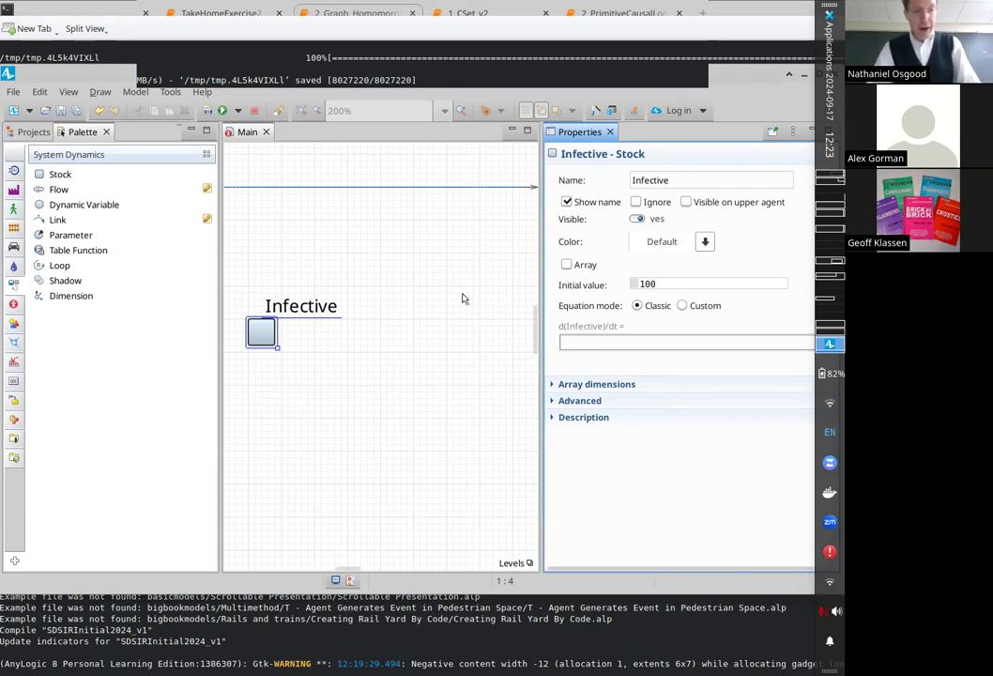
- Place a second stock level with Infective, name it Recovered, and widen the diagram area so both stocks fit
left_click_drag(338, 275, 492, 335)
double_click(490, 336)
type("Rec")
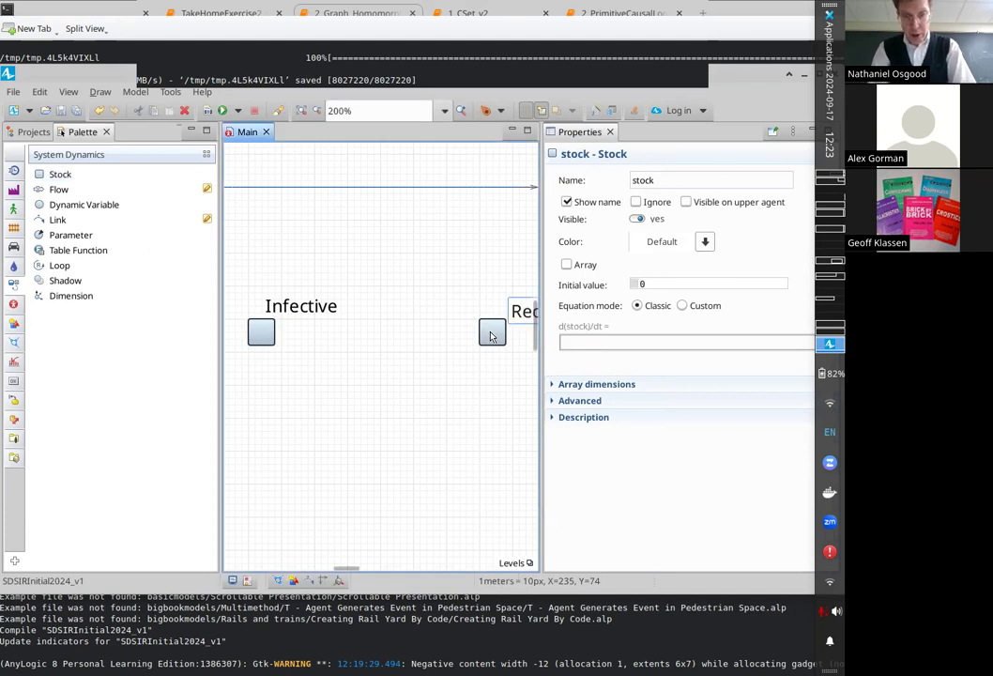
type("overed")
key("Return")
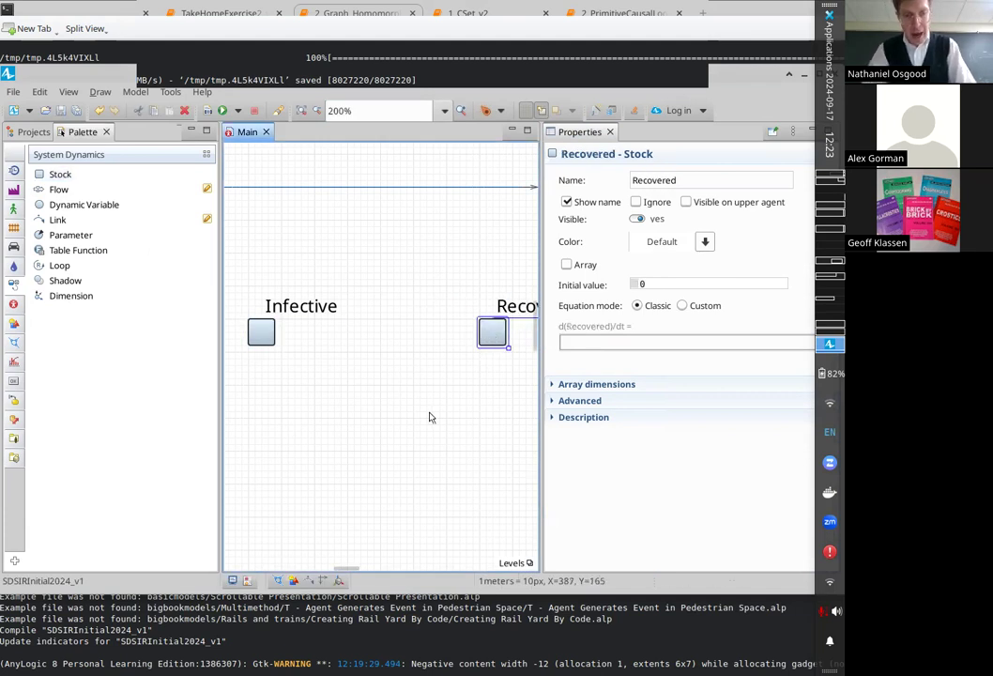
mouse_move(347, 568)
left_mouse_down()
mouse_move(366, 568)
mouse_move(351, 563)
left_mouse_up()
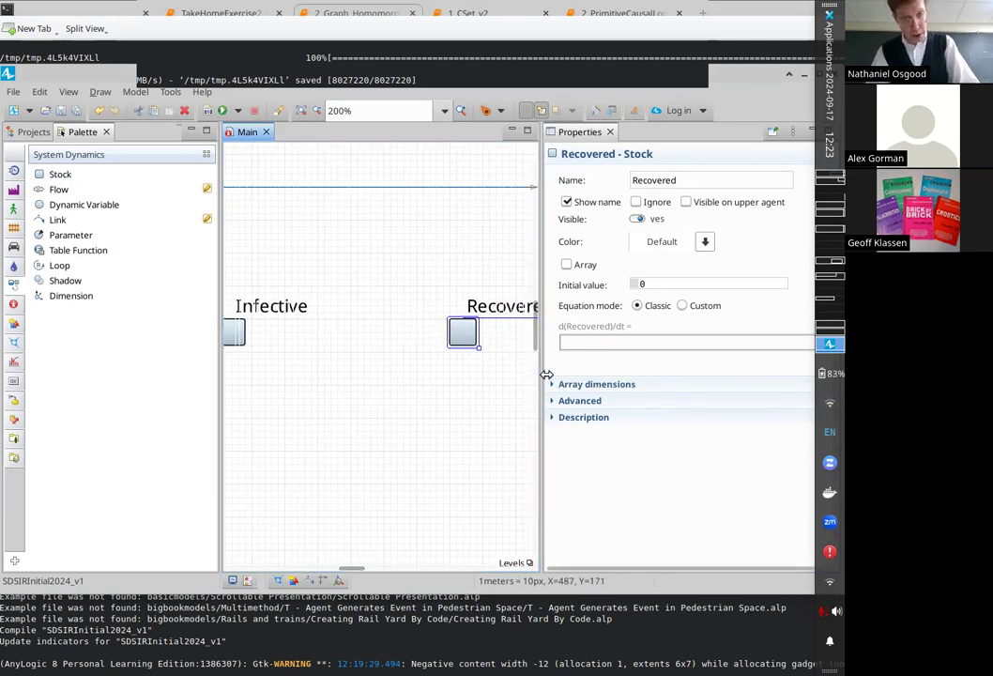
left_click_drag(548, 373, 656, 355)
left_click_drag(423, 570, 407, 568)
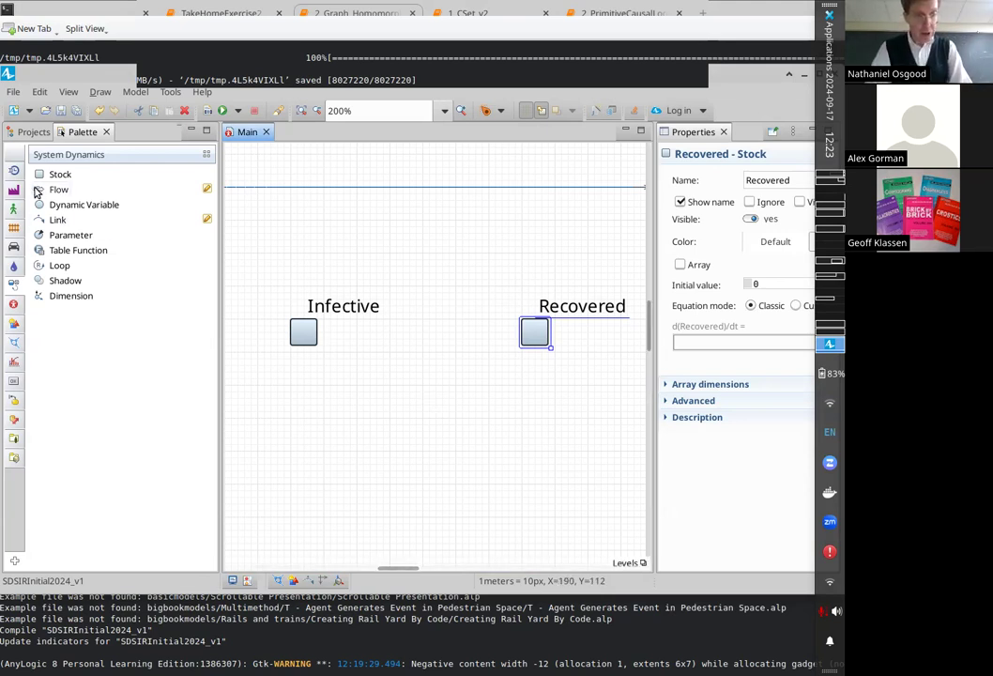
- Move the Recovered stock slightly farther from Infective and draw a flow from Infective to Recovered
left_click_drag(56, 189, 160, 295)
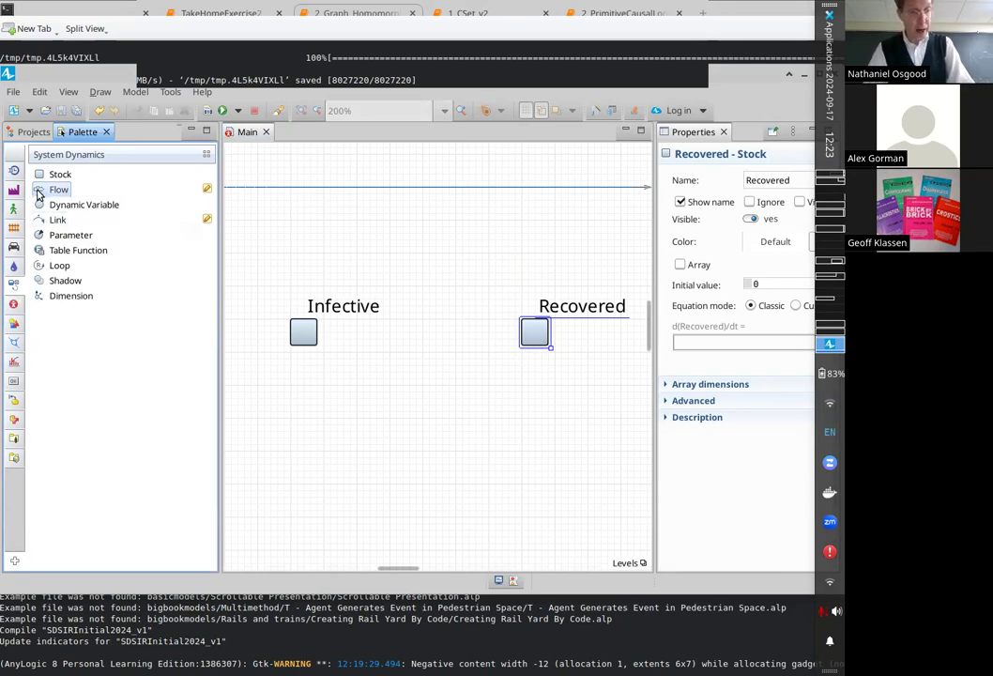
left_click_drag(56, 189, 41, 350)
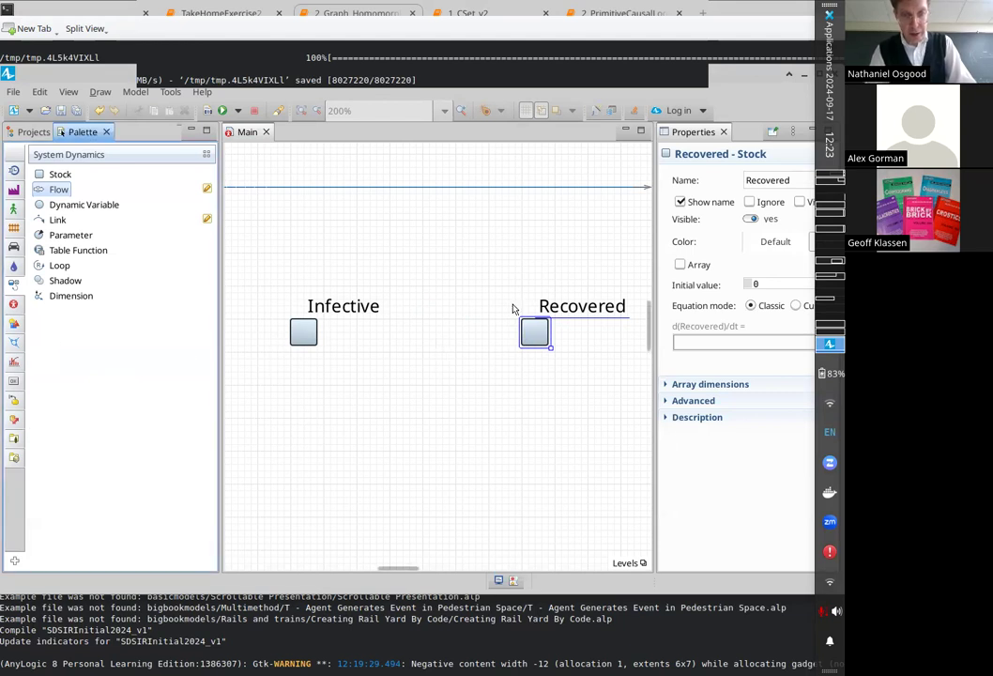
left_click_drag(534, 332, 574, 333)
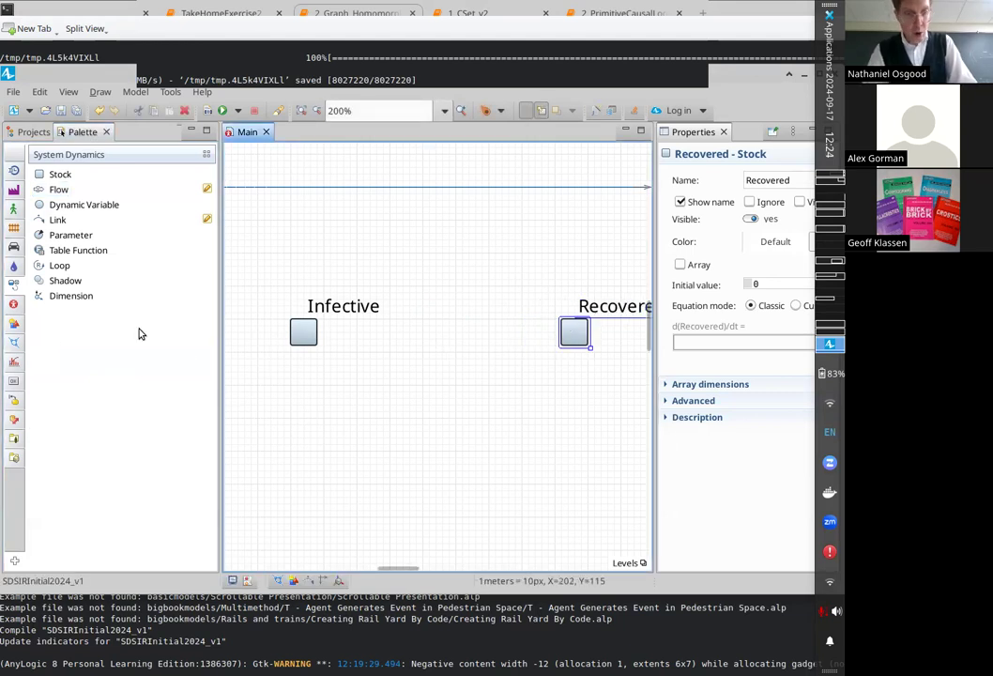
left_click_drag(53, 192, 299, 333)
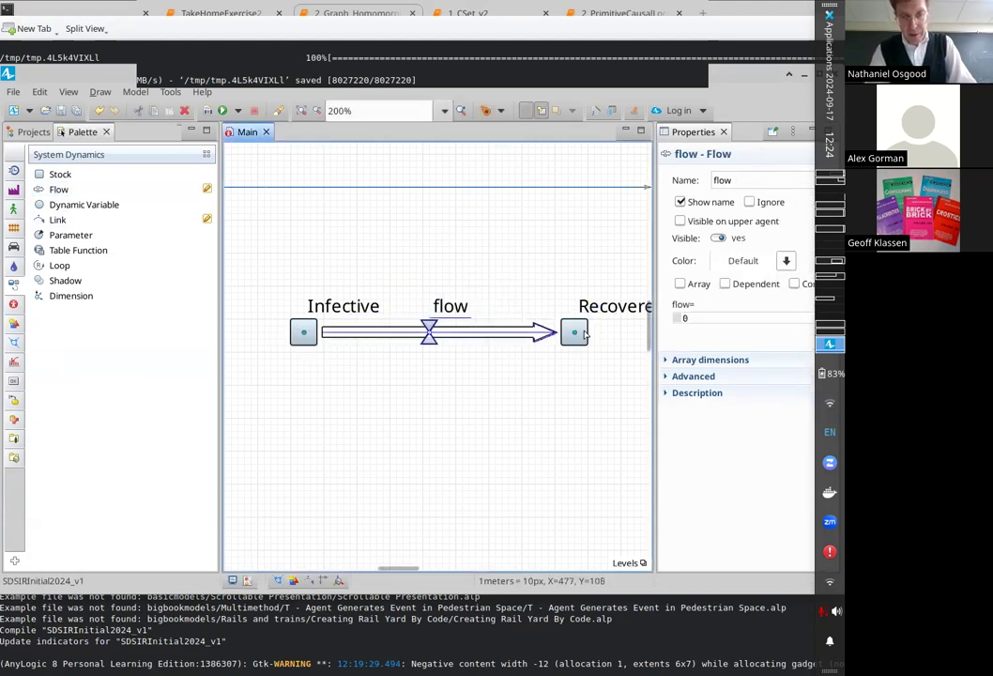
- Detach the flow's arrow end from the Recovered stock and reconnect it to that stock
left_click_drag(575, 336, 623, 324)
left_click(521, 333)
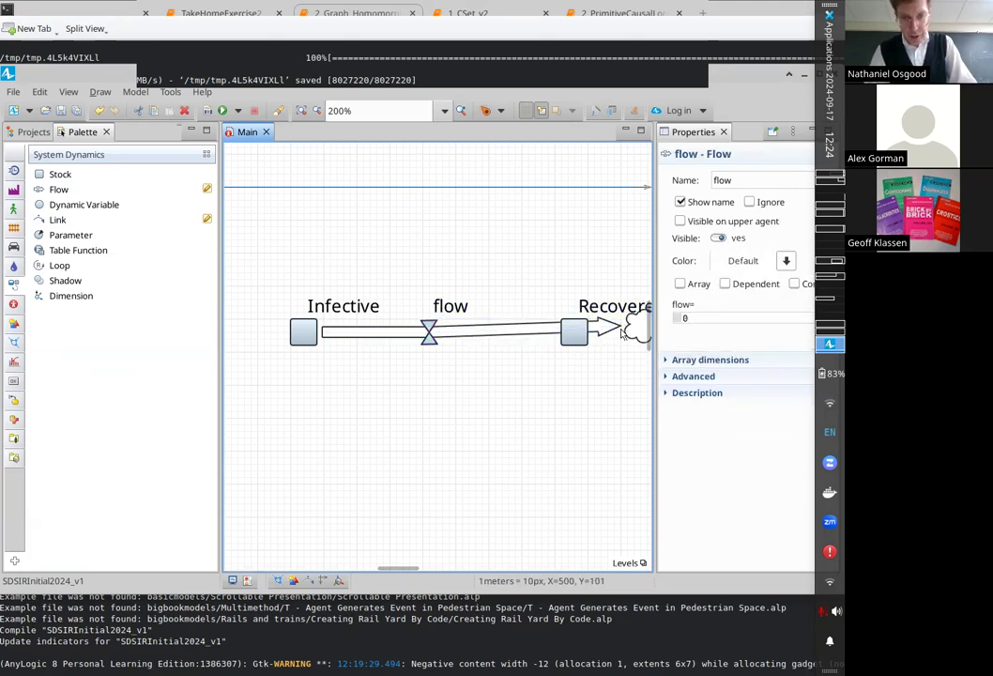
left_click(615, 329)
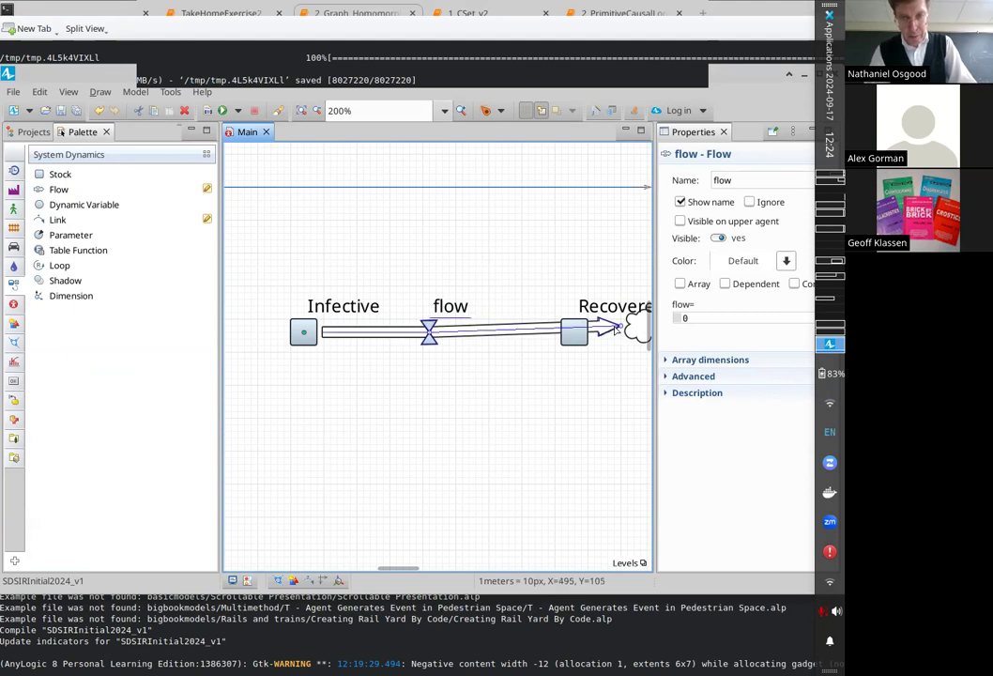
left_click_drag(619, 326, 576, 336)
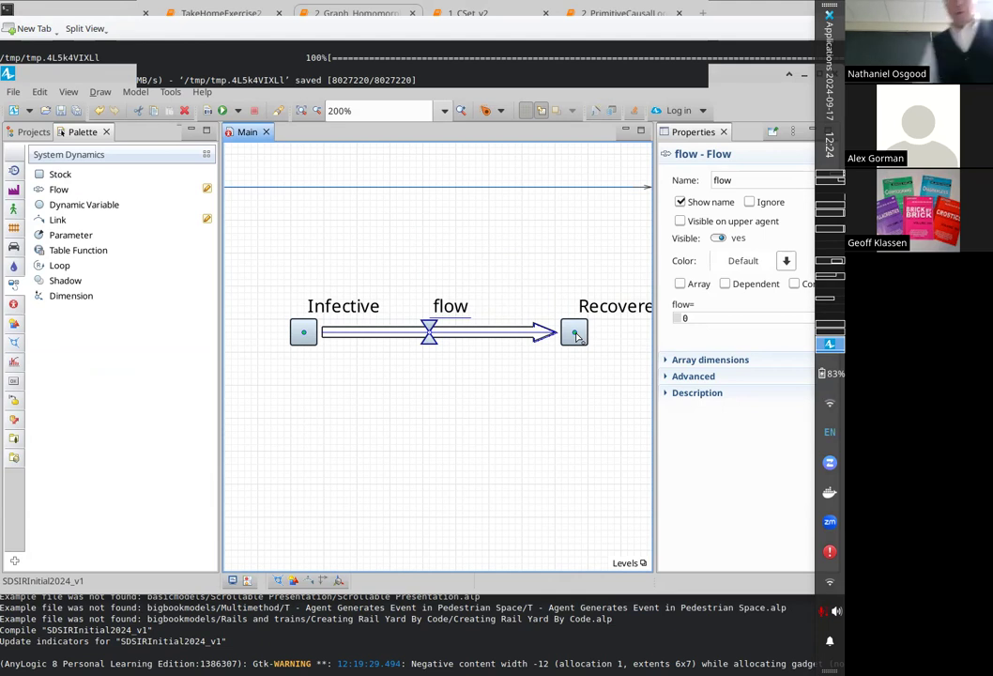
- Rename the flow between Infective and Recovered as recovery and try to save the model, dismissing the resulting dialog
left_click(741, 193)
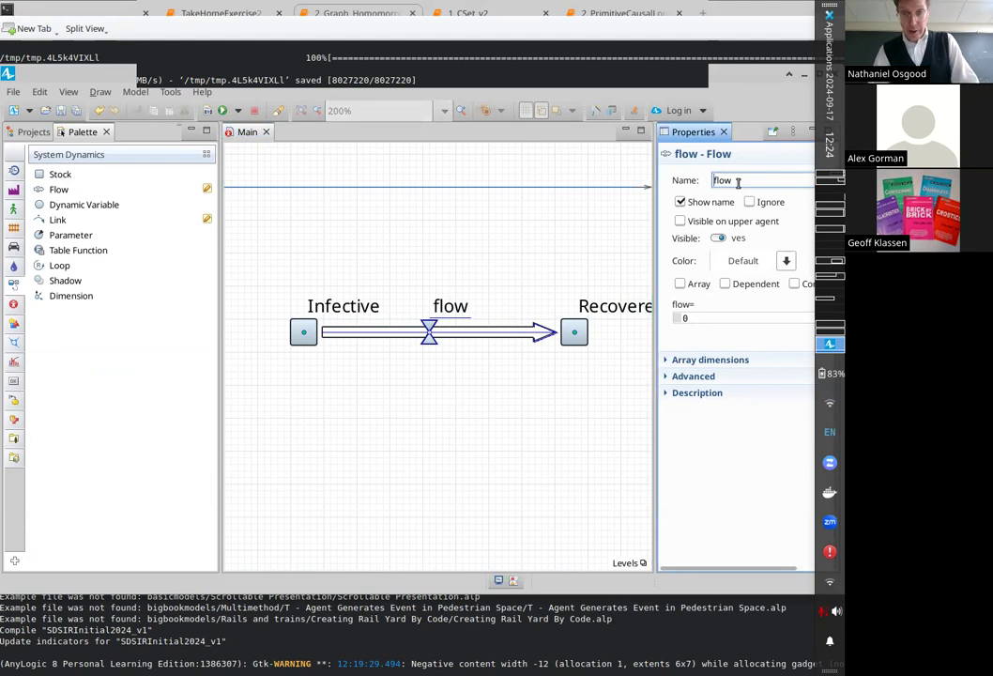
type("flow")
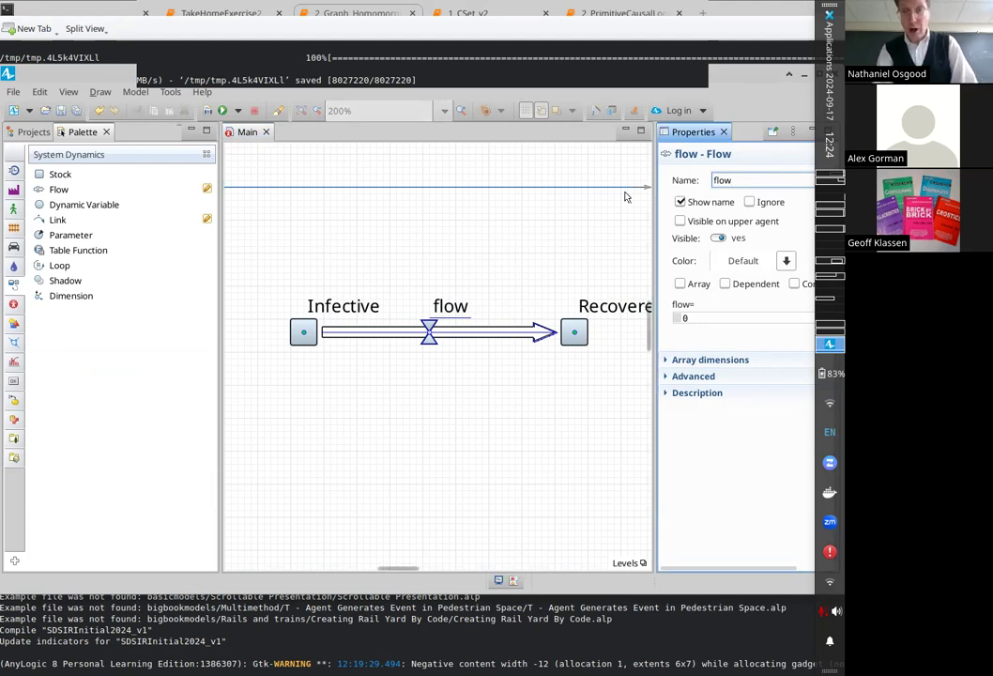
key("BackSpace")
key("BackSpace")
key("BackSpace")
key("BackSpace")
type("recovery")
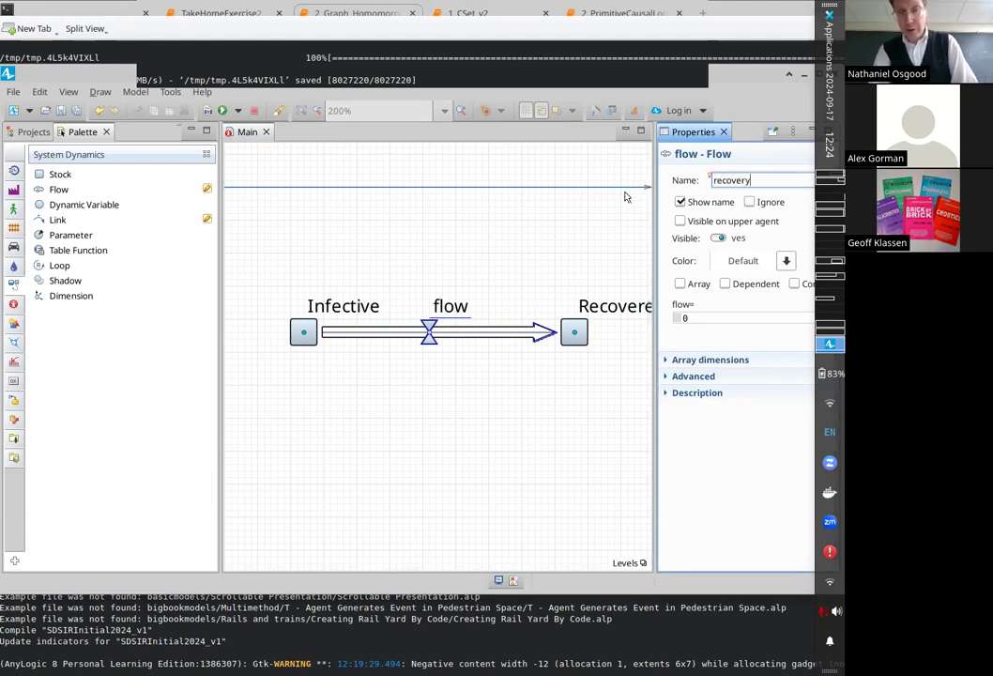
key("ctrl+s")
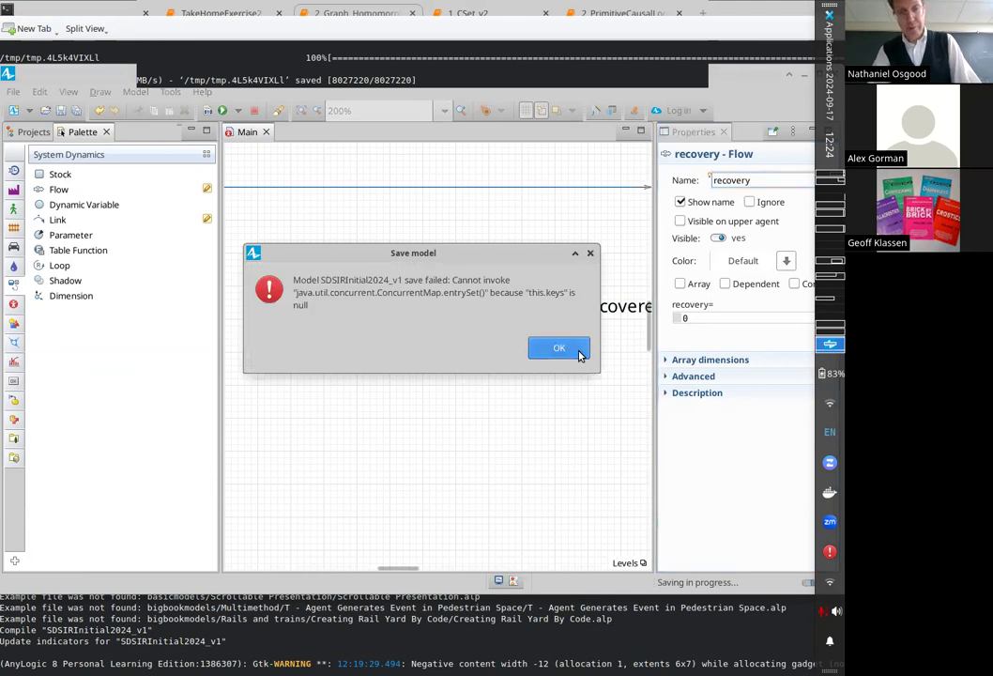
left_click(581, 350)
- Set the recovery flow's formula to 1 and try to save the model, dismissing the resulting dialog
left_click(705, 318)
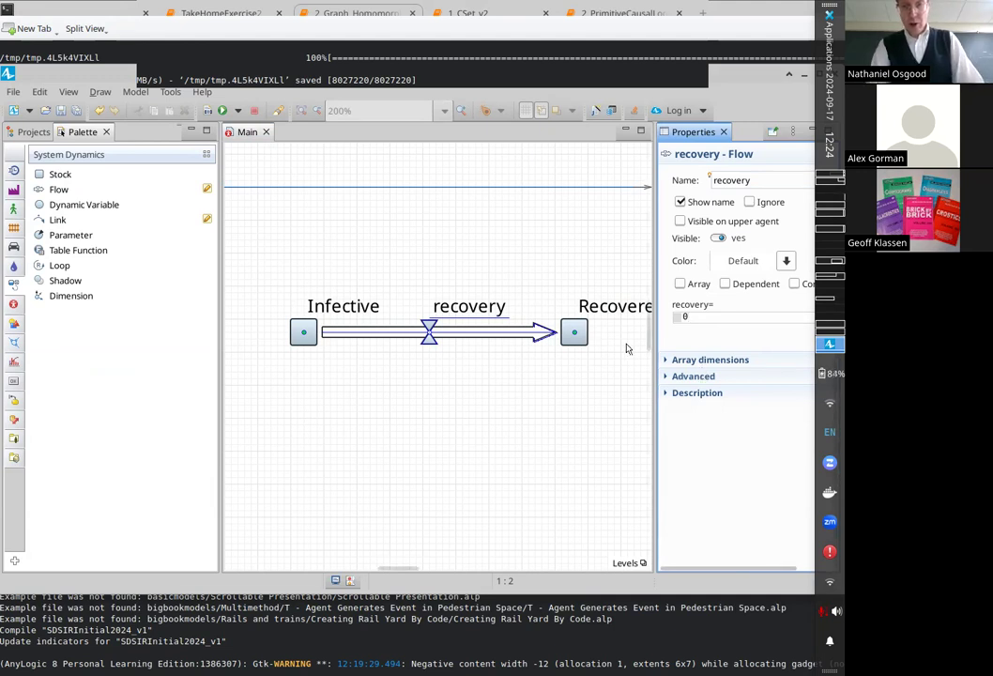
left_click_drag(655, 345, 462, 340)
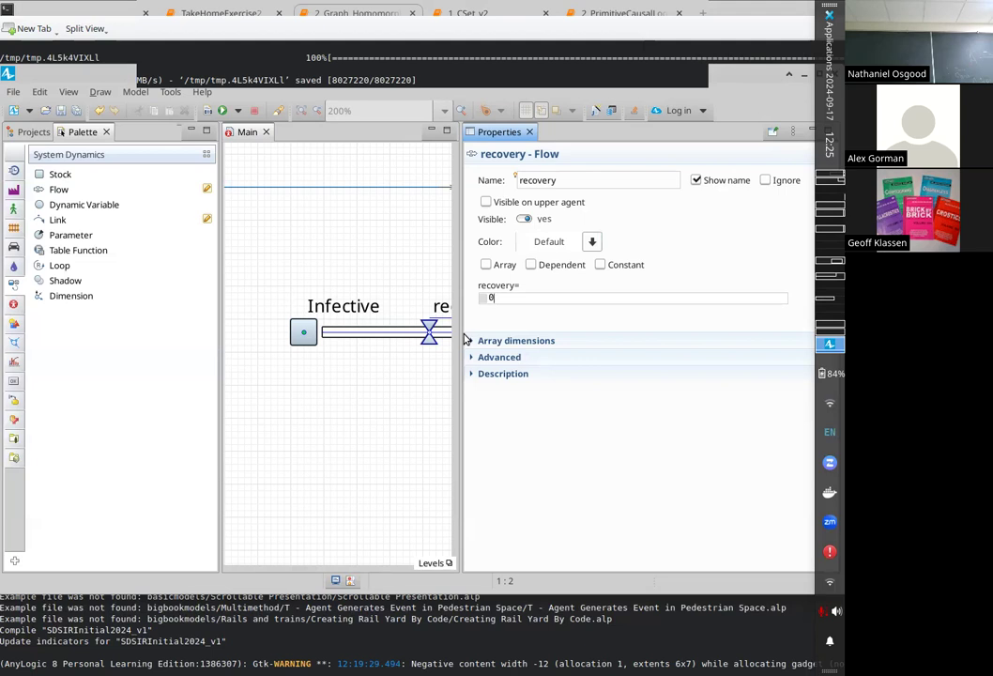
key("XF86AudioMicMute")
key("XF86AudioMicMute")
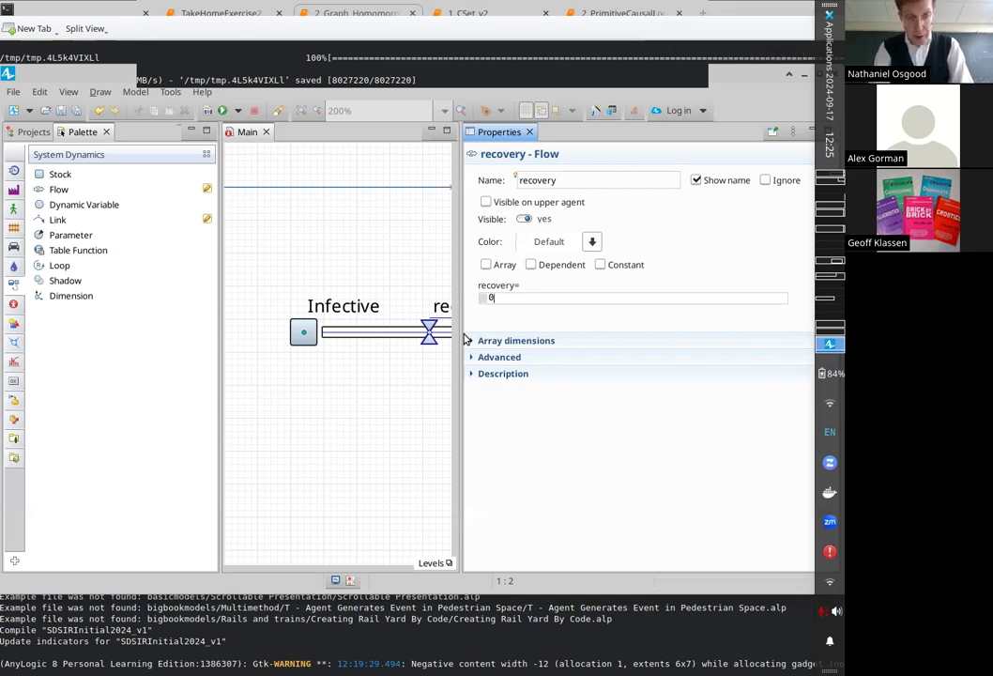
key("BackSpace")
type("1")
key("ctrl+s")
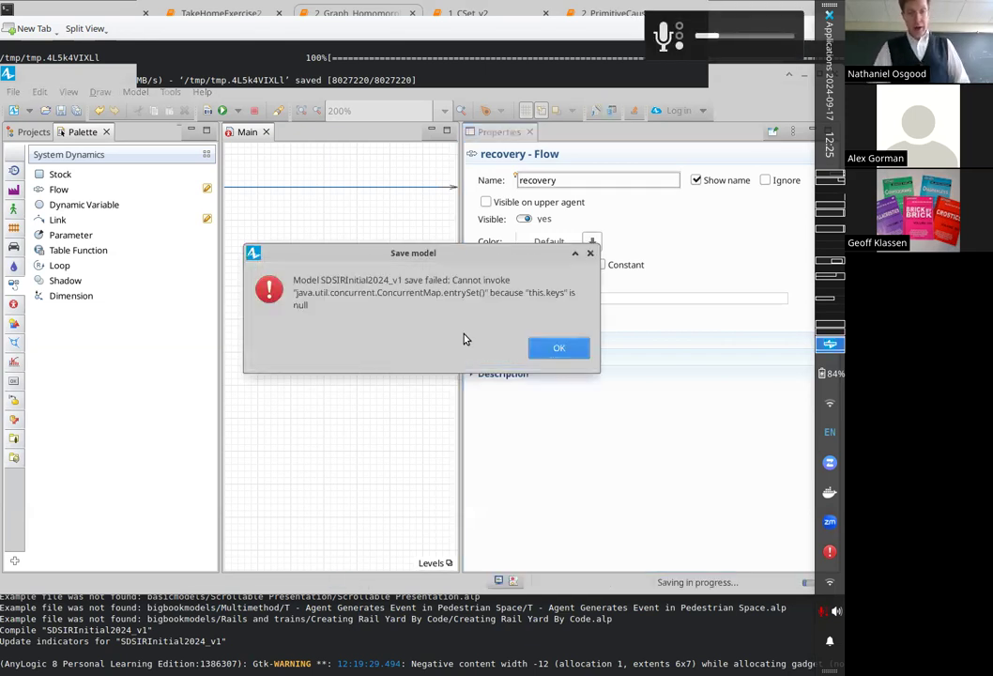
left_click(579, 354)
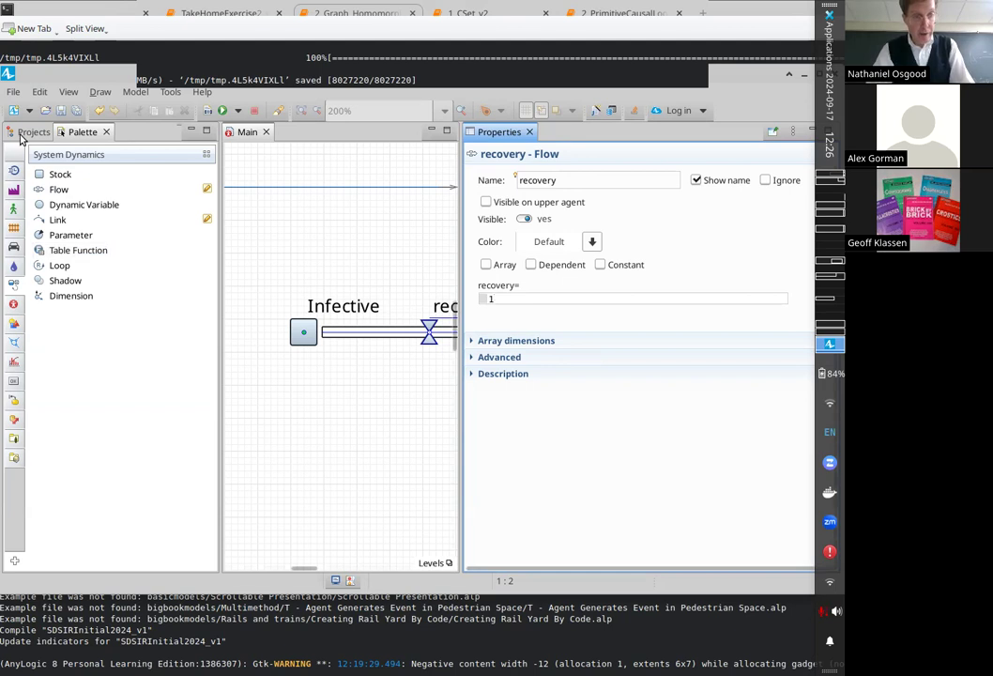
- Examine the equations of the Infective and Recovered stocks and the recovery flow, with the diagram area widened again
left_click(303, 341)
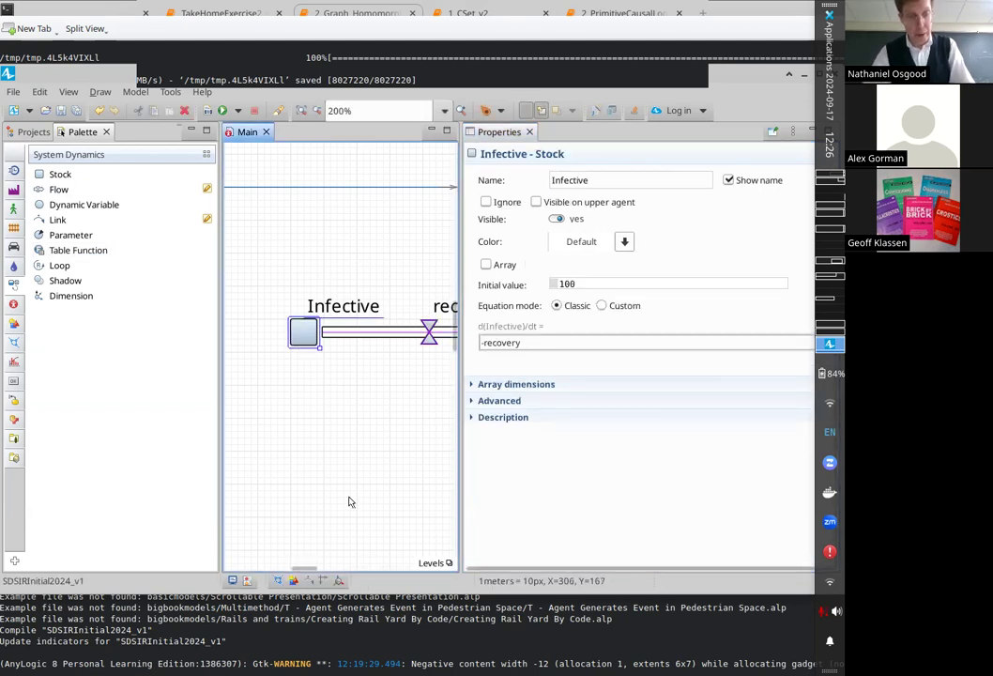
left_click_drag(305, 566, 332, 562)
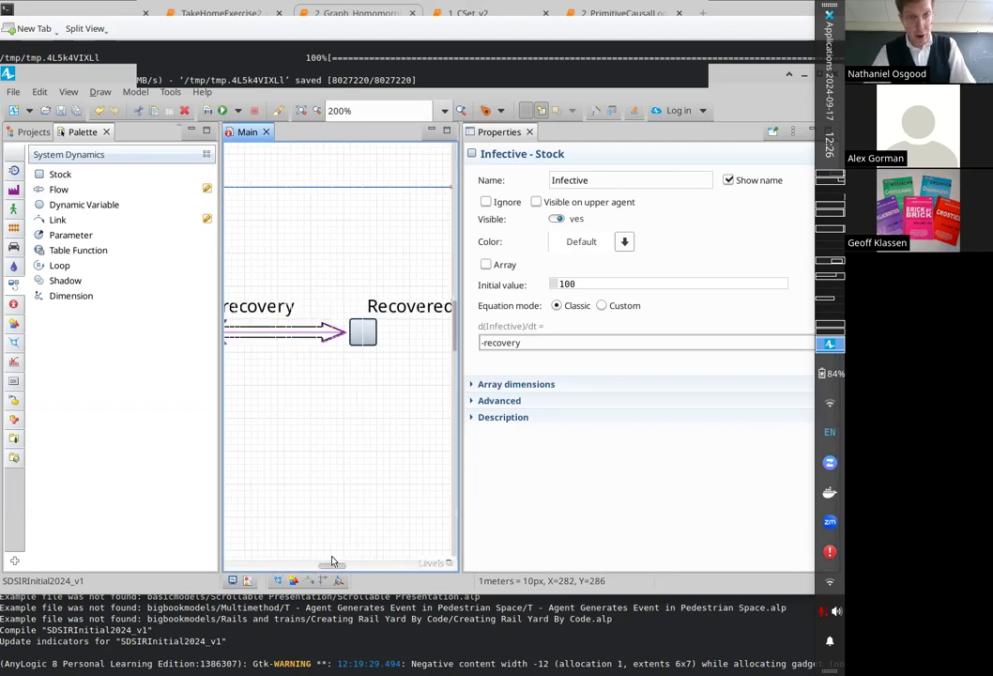
left_click(374, 330)
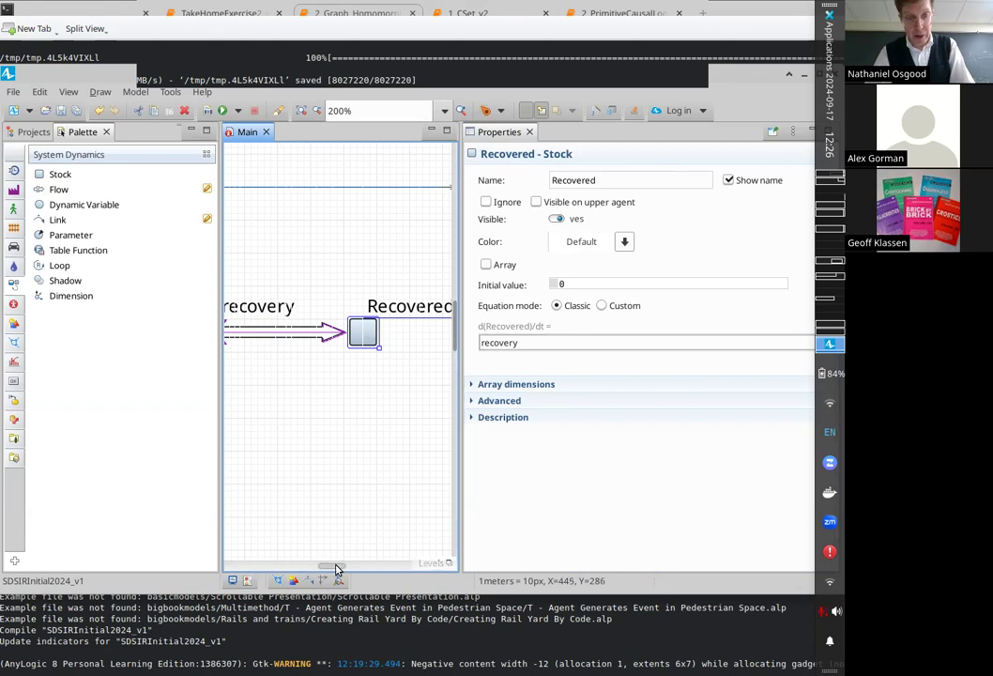
left_click_drag(338, 569, 318, 566)
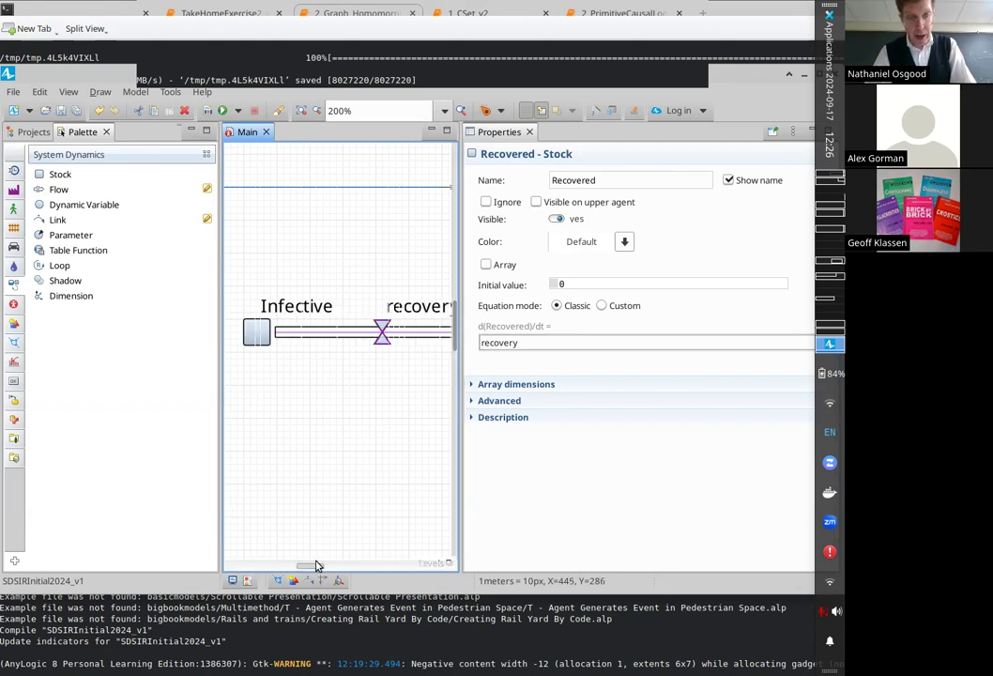
left_click(358, 336)
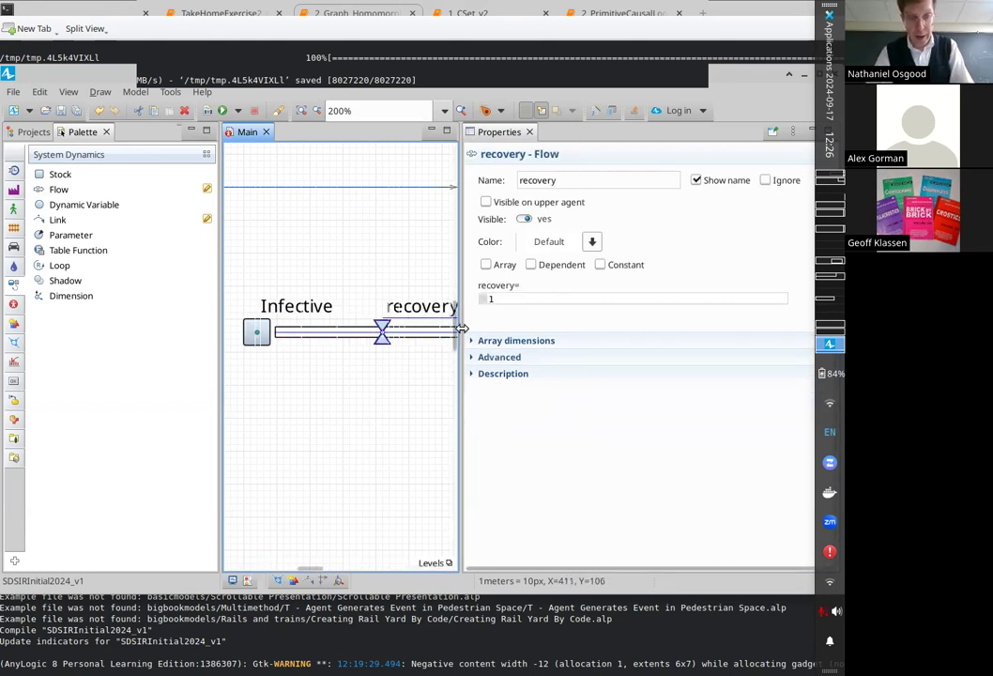
left_click_drag(461, 328, 599, 326)
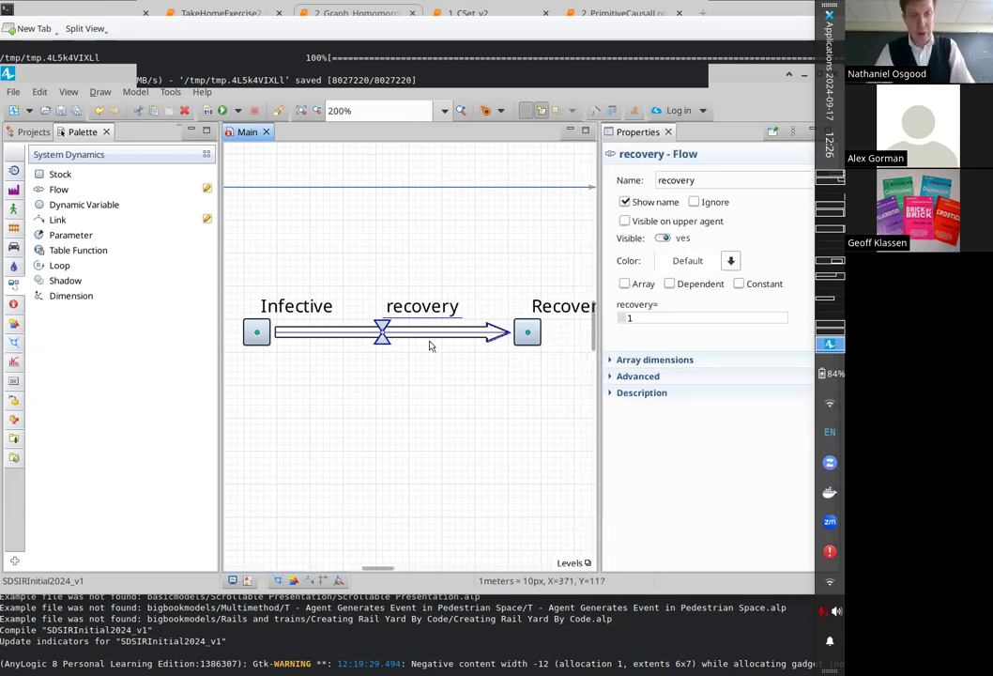
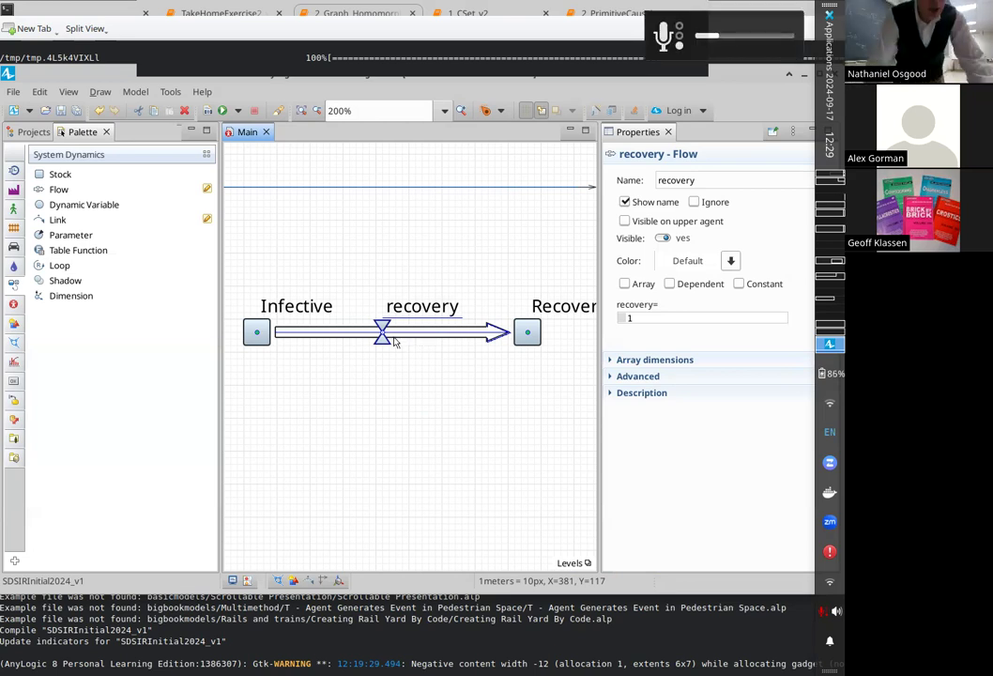
- Run the Simulation experiment from the project tree and inspect the Infective stock's value in the running model
left_click(35, 132)
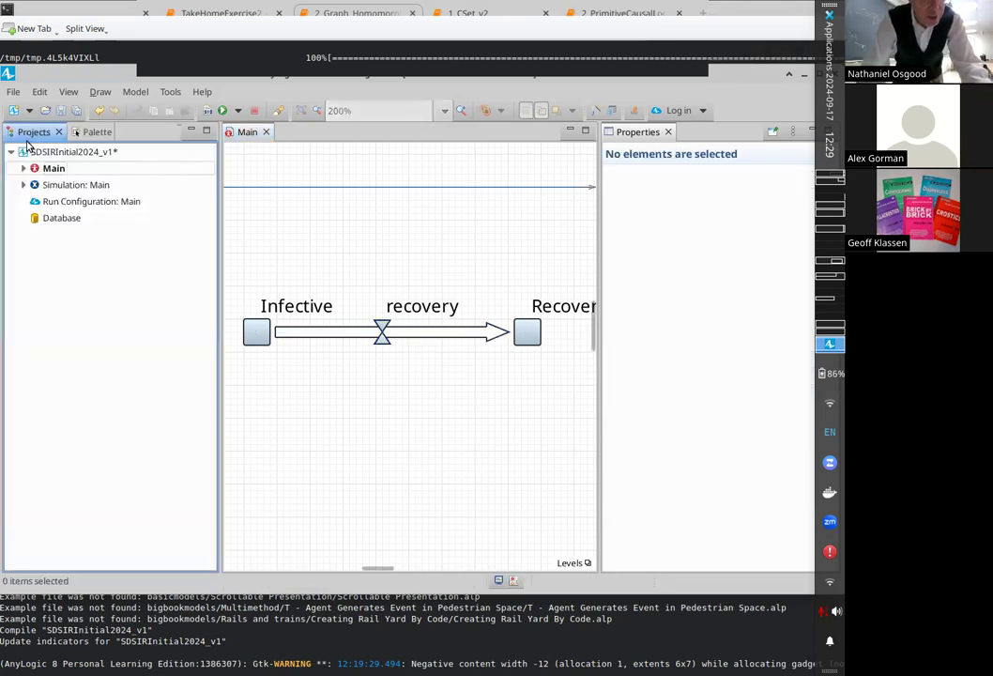
right_click(57, 187)
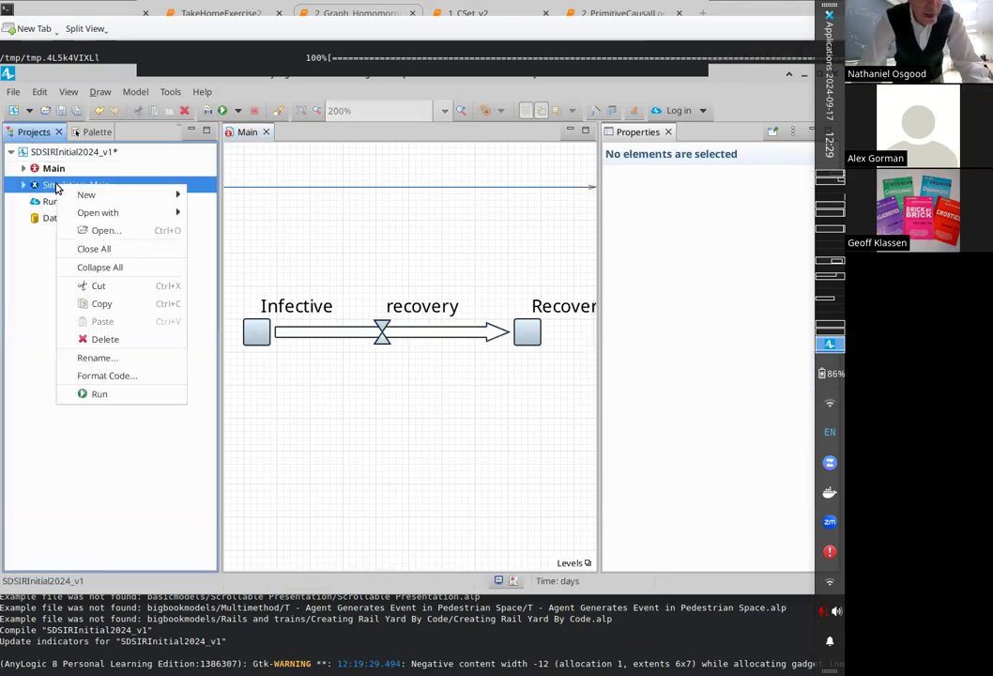
left_click(145, 395)
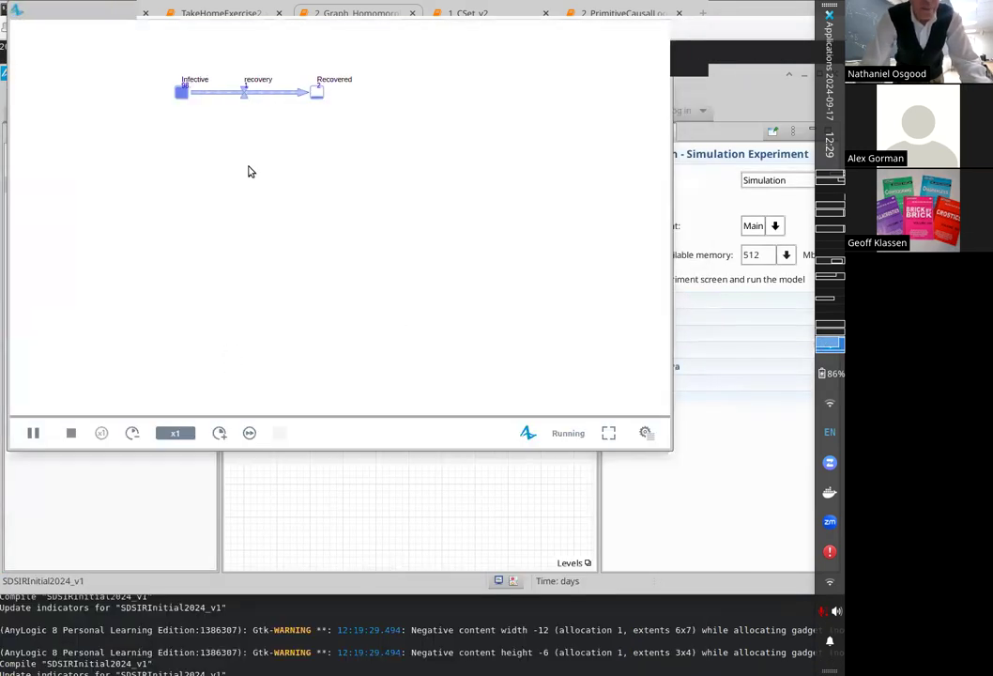
left_click_drag(289, 126, 319, 252)
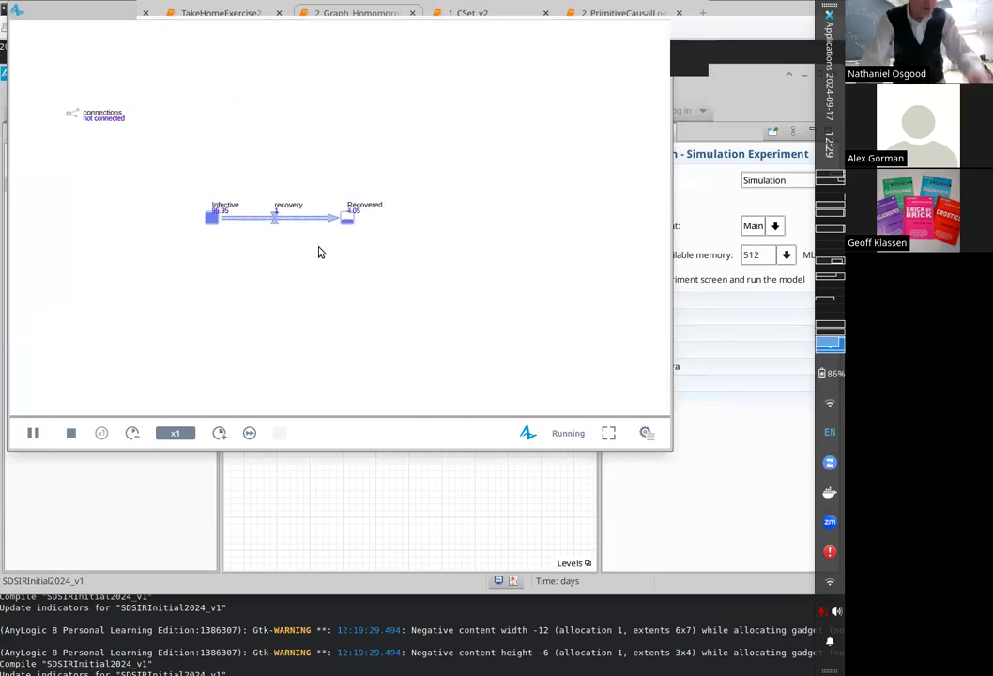
left_click(214, 219)
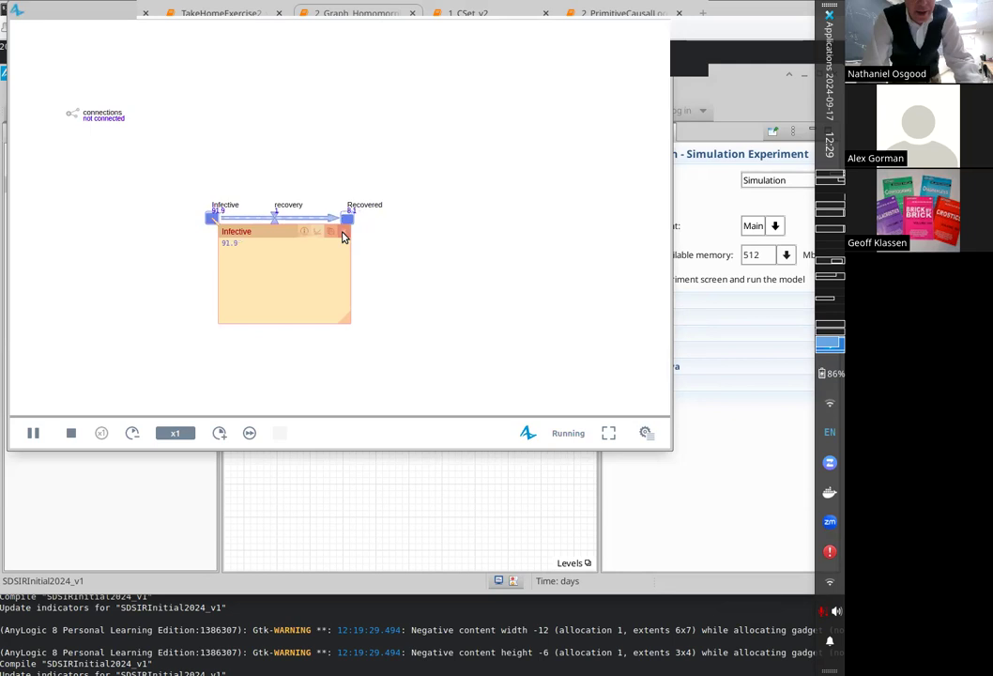
- Plot the Infective stock over time in an enlarged inspection window, running the simulation at x10 speed before pausing it and closing the plot
left_click(322, 232)
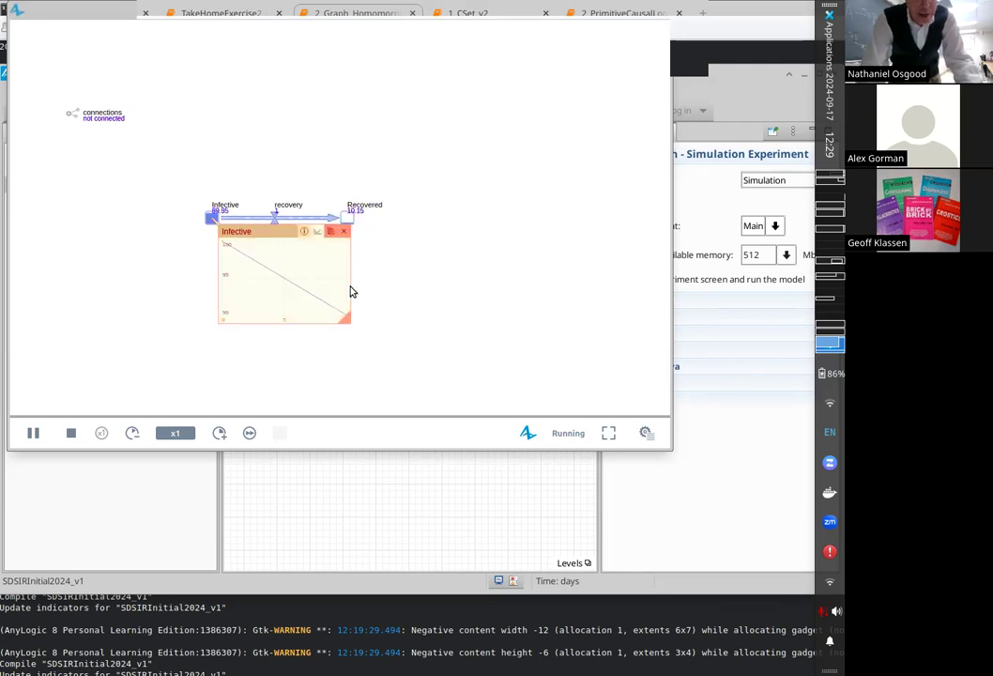
left_click_drag(350, 324, 582, 378)
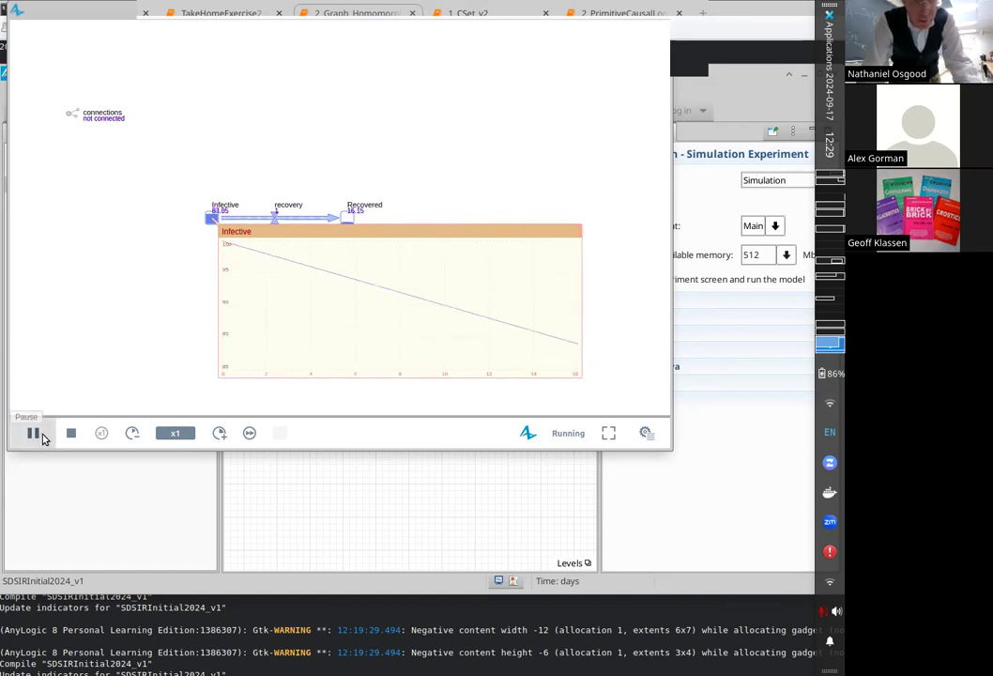
left_click(220, 434)
left_click(219, 434)
left_click(220, 434)
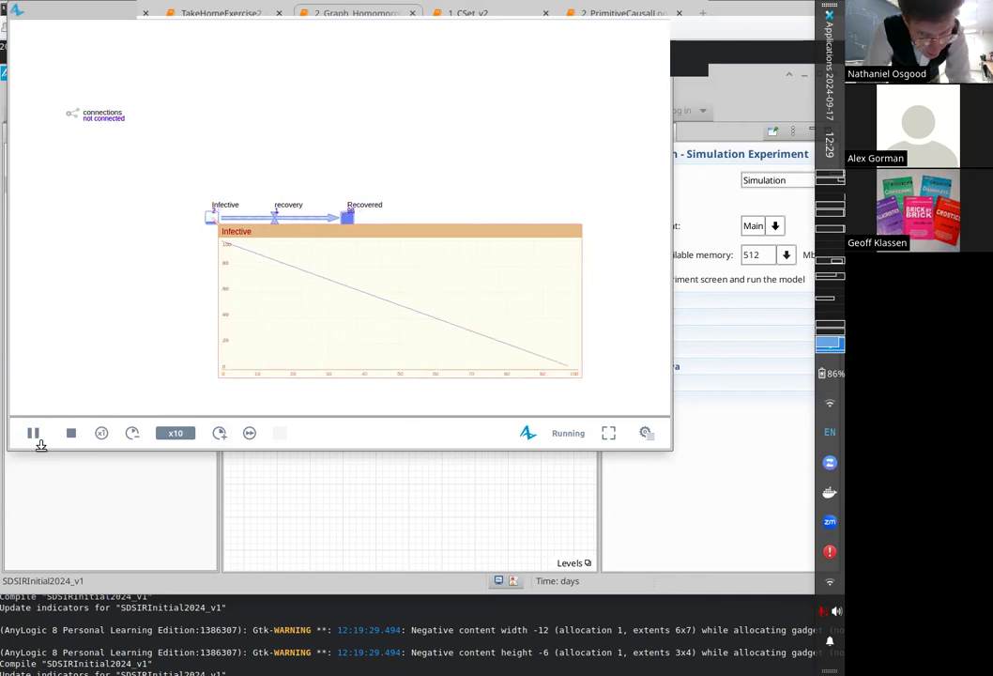
left_click(32, 432)
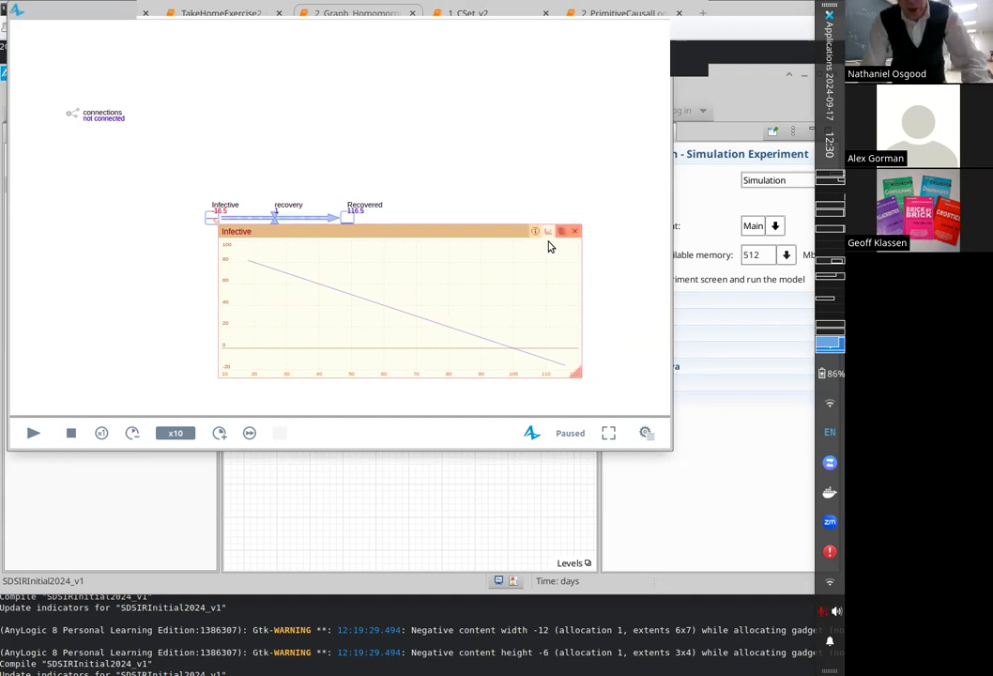
left_click(576, 231)
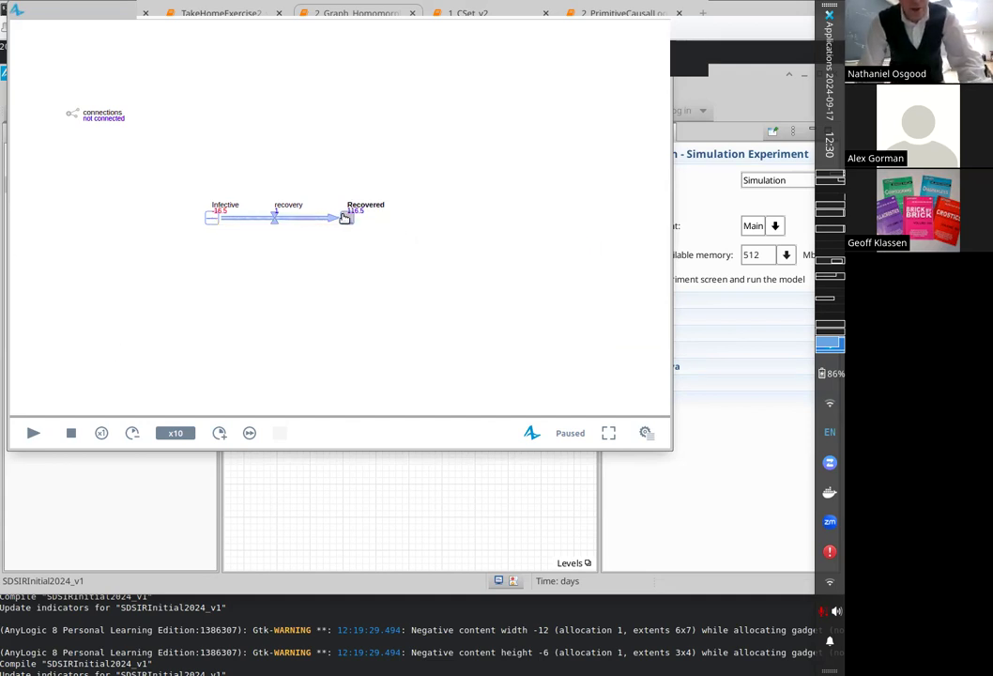
- View the Recovered stock's time plot in an enlarged inspection window and close the simulation run
left_click(350, 217)
left_click(449, 233)
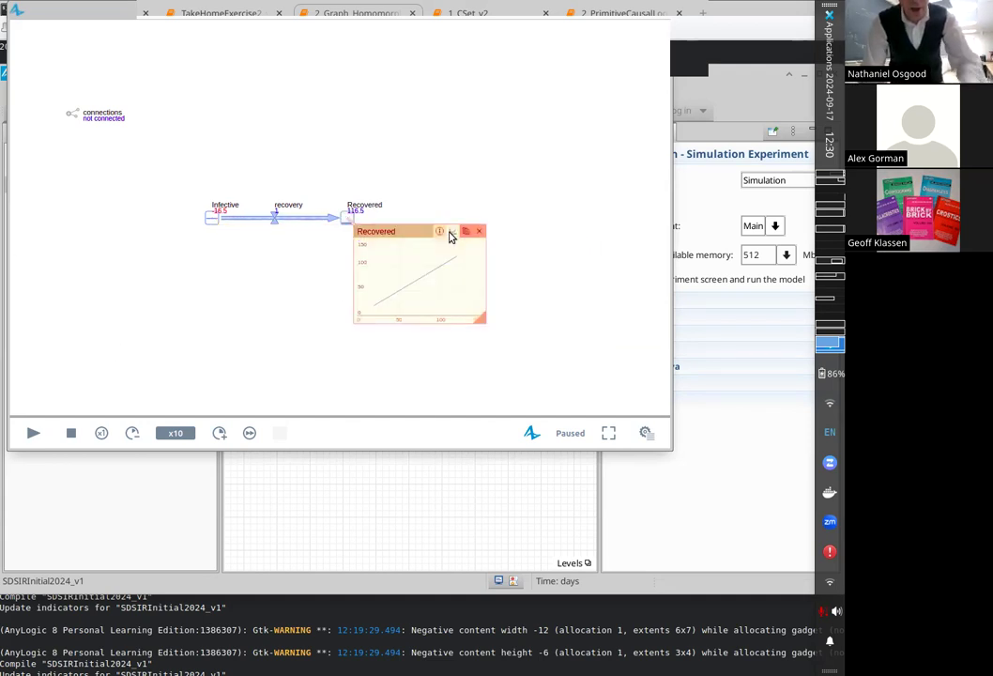
left_click_drag(483, 322, 624, 387)
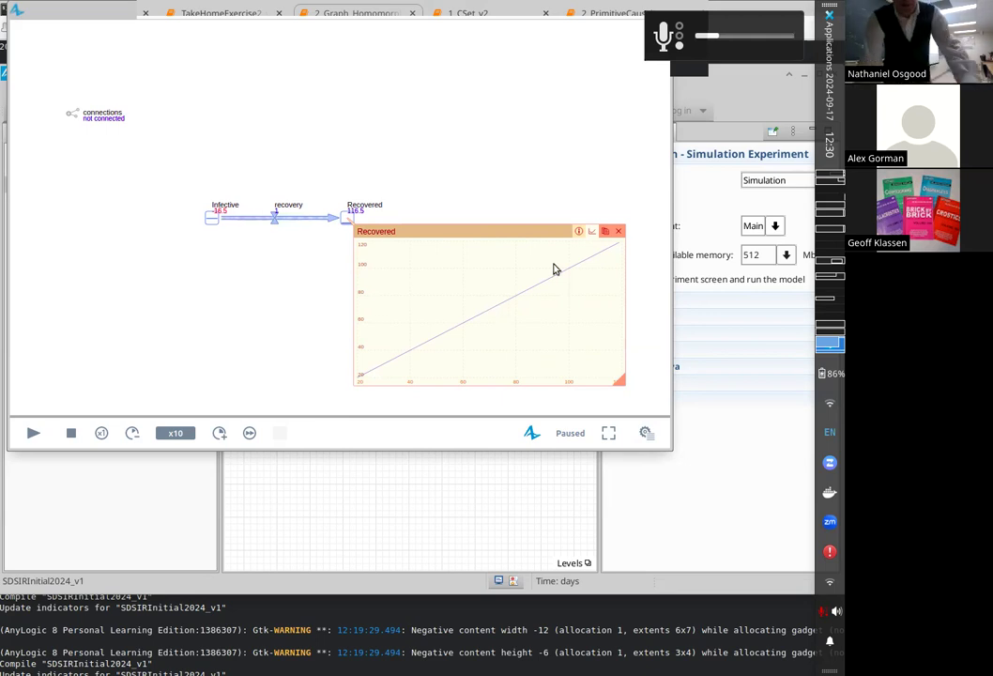
left_click(618, 231)
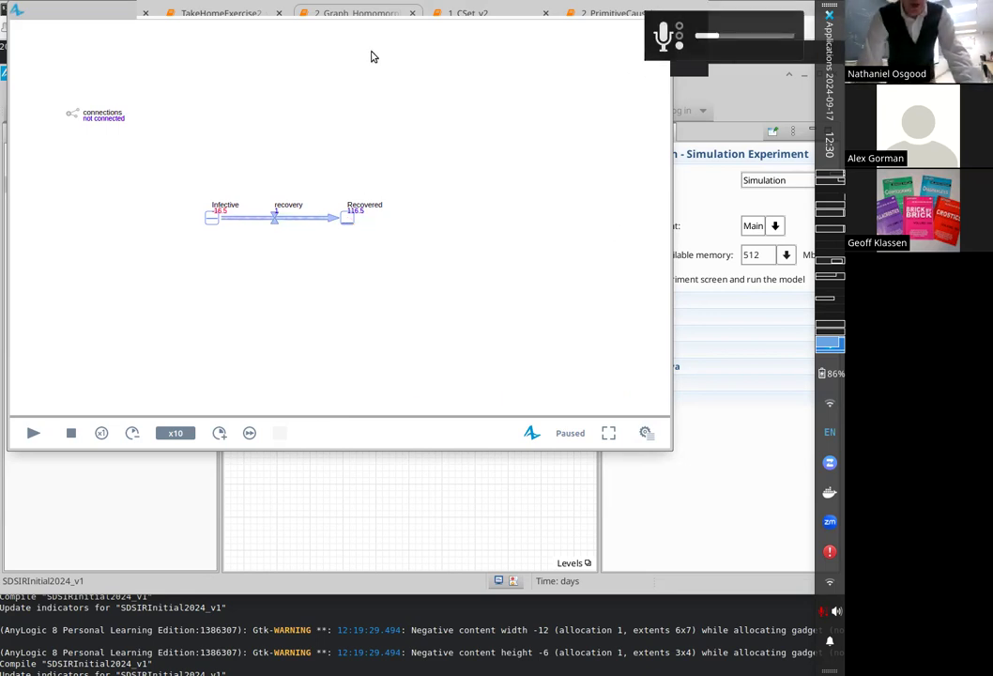
left_click_drag(111, 19, 103, 138)
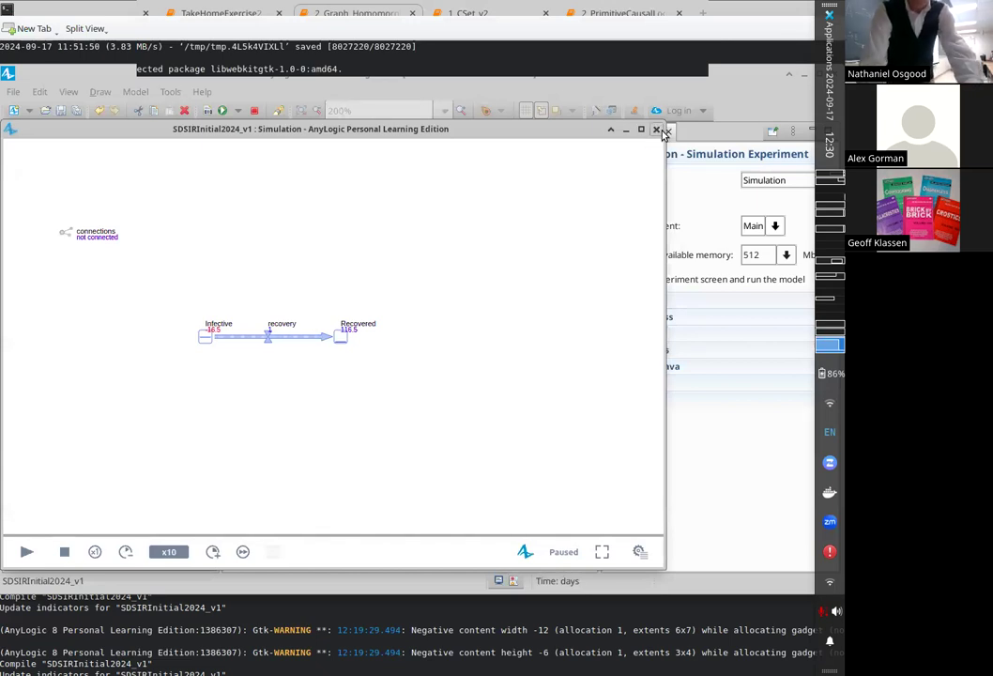
left_click(657, 129)
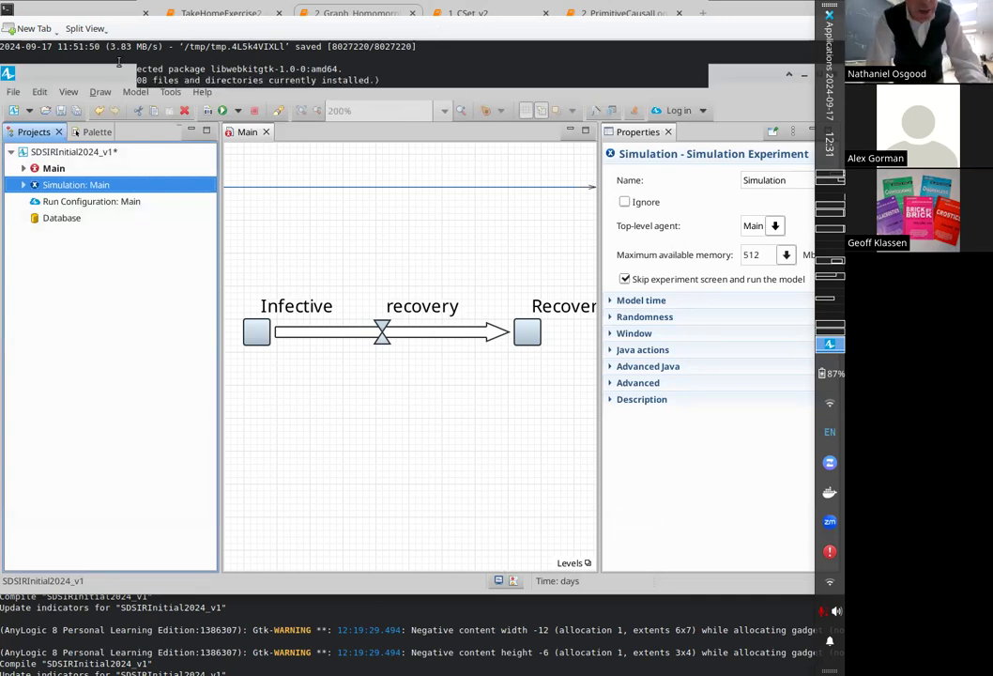
- Add a System Dynamics parameter named meanTimeInfectious above the recovery flow
left_click(89, 132)
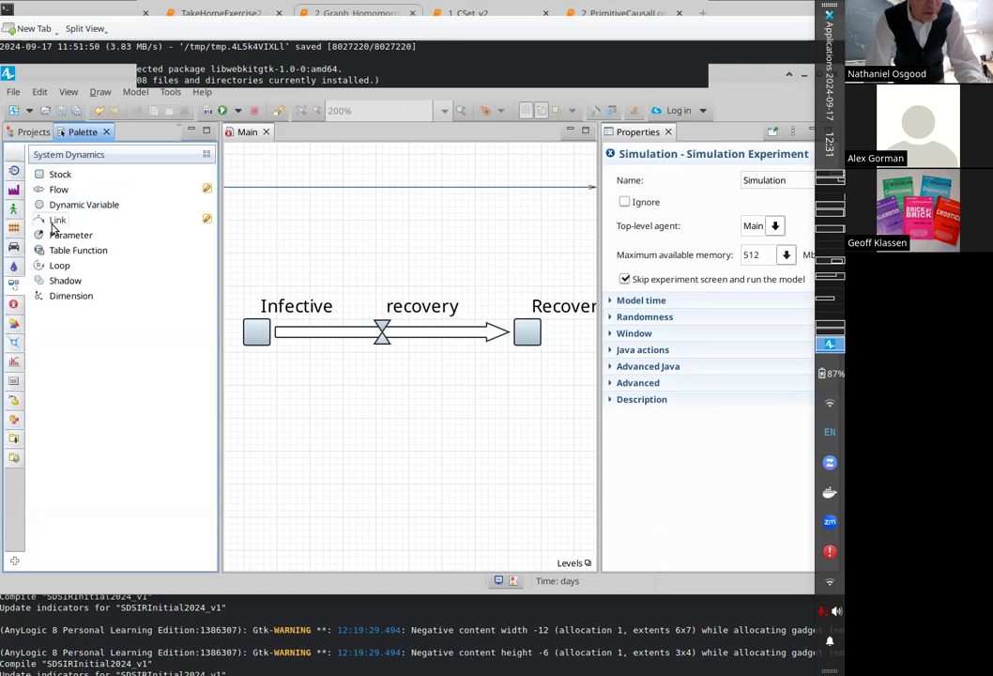
left_click_drag(42, 235, 358, 236)
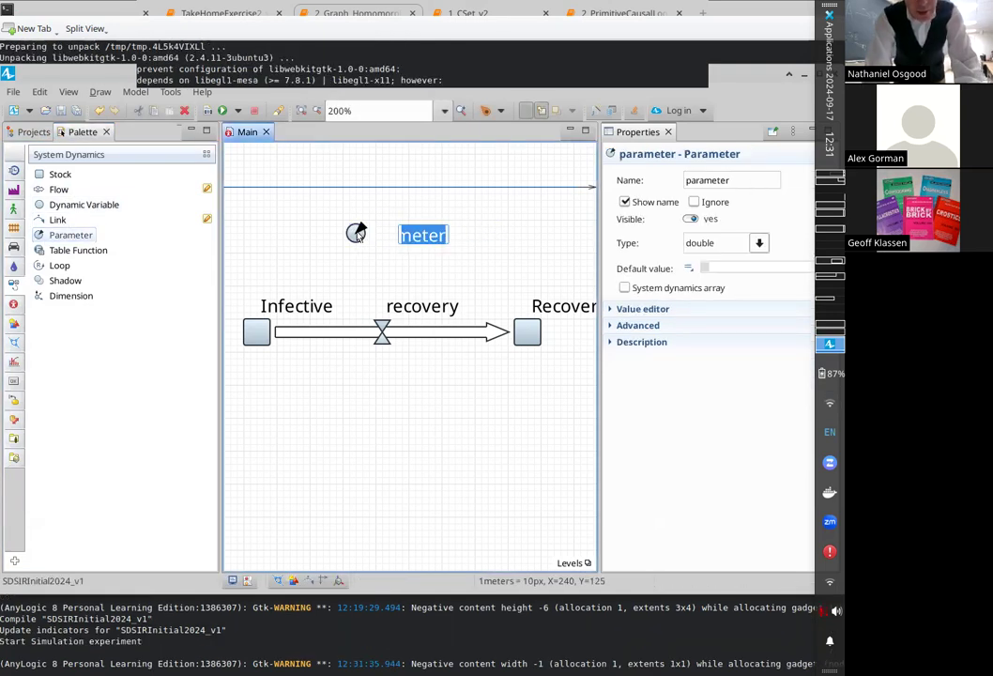
type("meanTime")
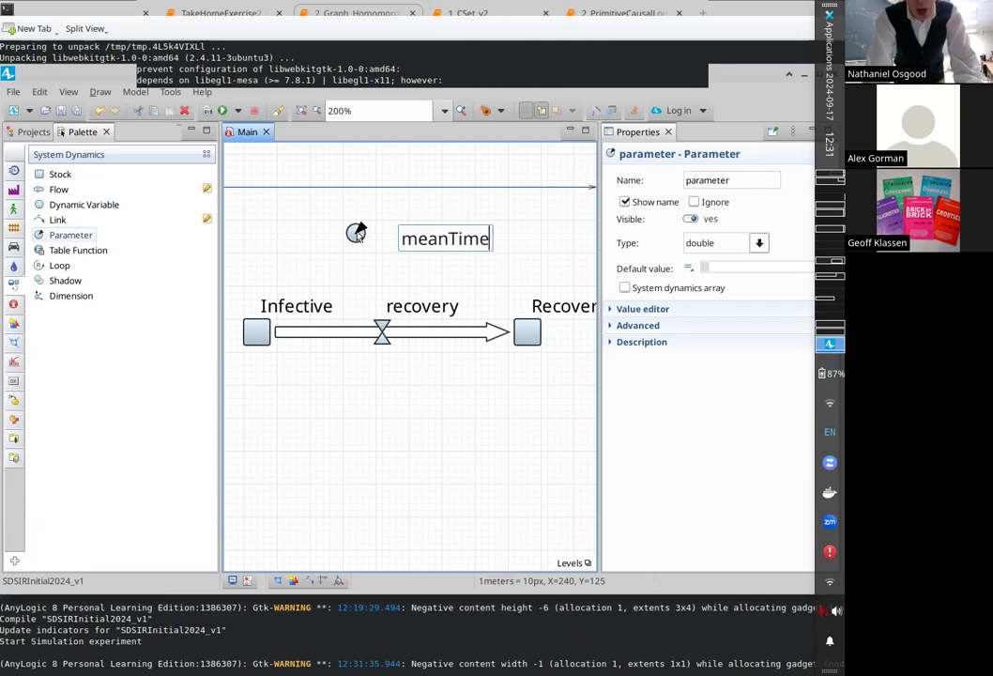
type("Infectious")
key("Return")
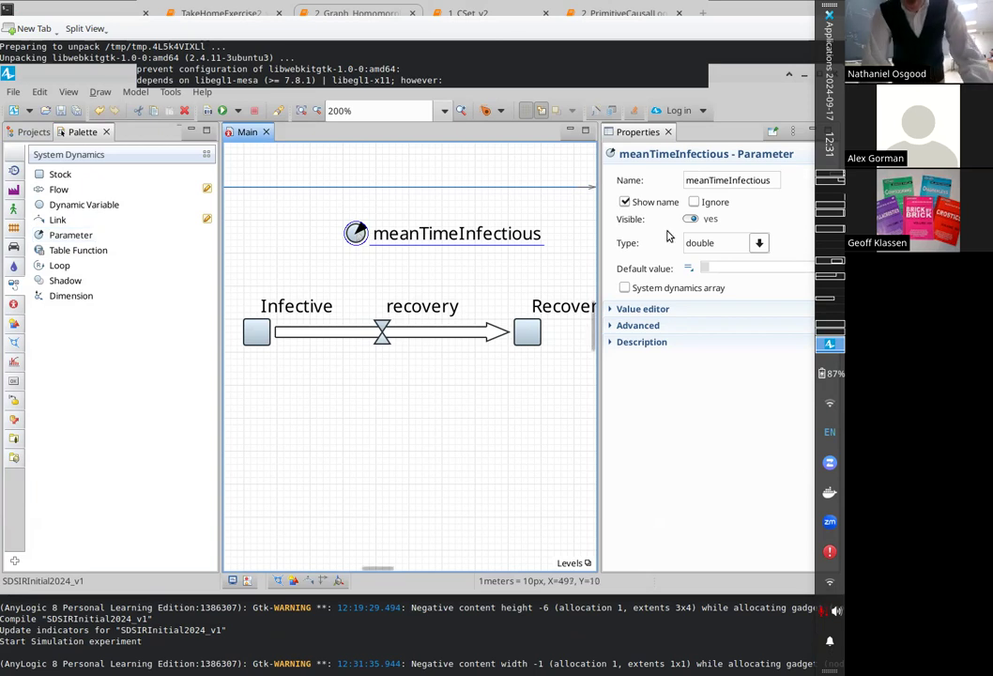
- Set the default value of meanTimeInfectious to 10 and try to save the model, dismissing the resulting dialog
left_click(737, 265)
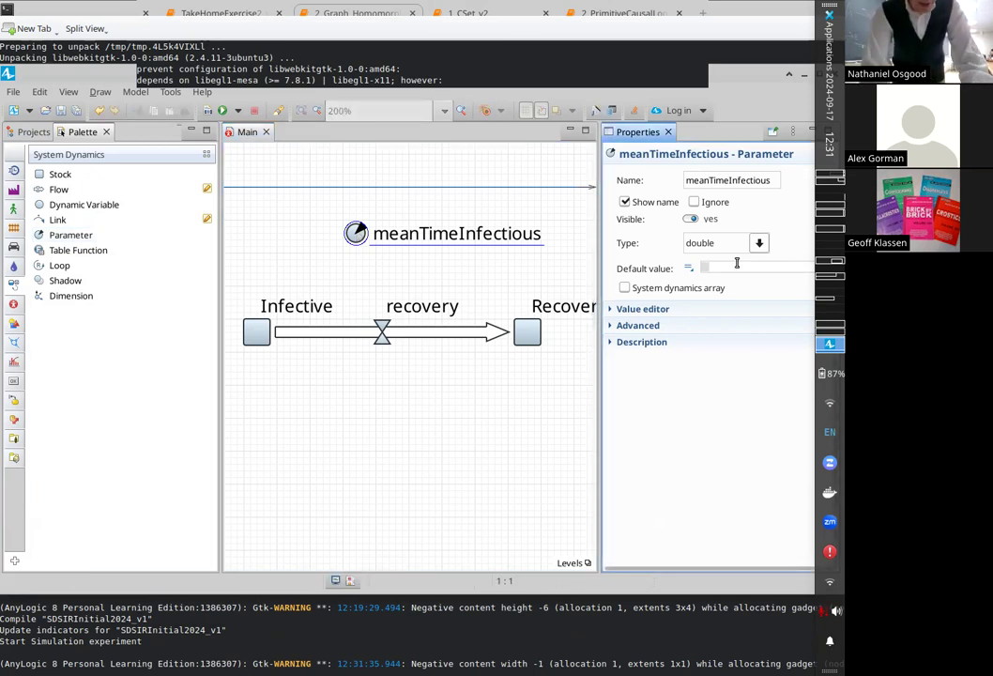
type("10")
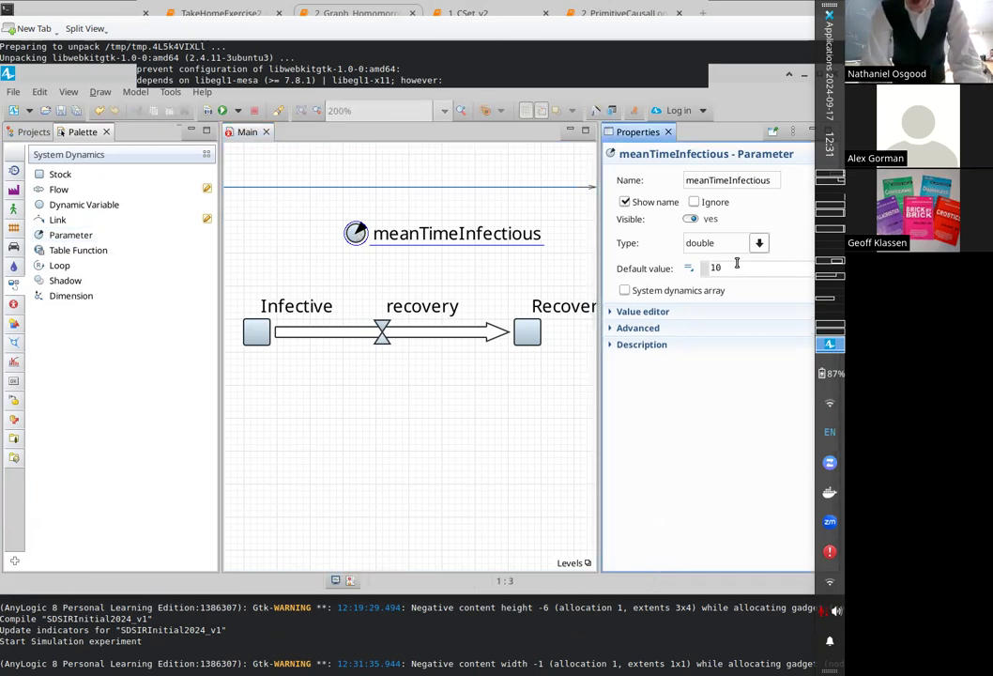
key("ctrl+s")
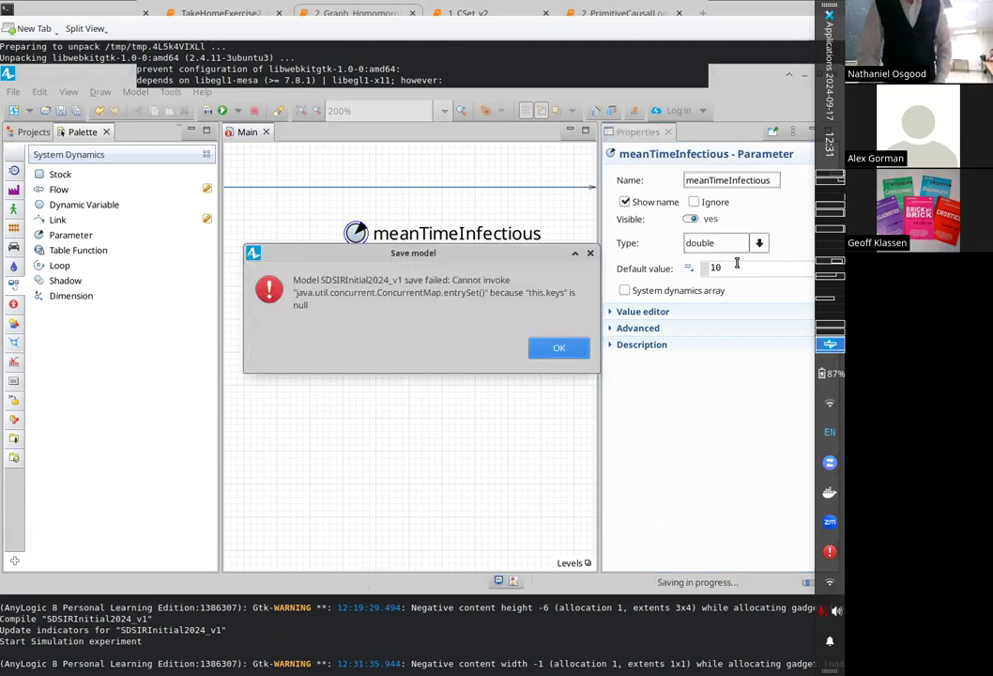
left_click(560, 348)
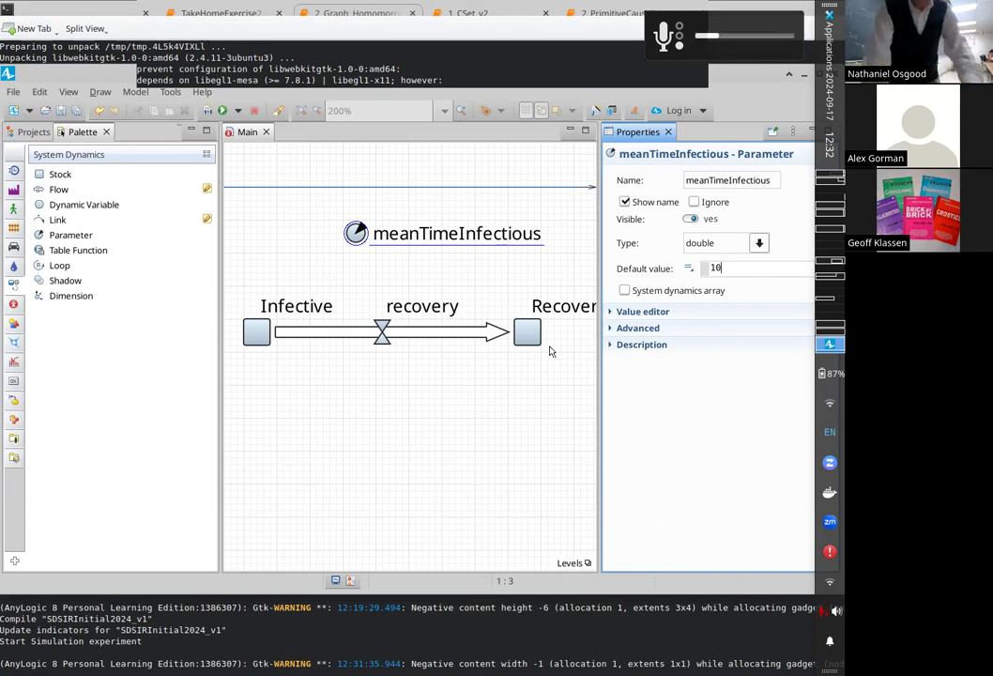
- Create a link from the meanTimeInfectious parameter to the recovery flow
left_click(355, 233)
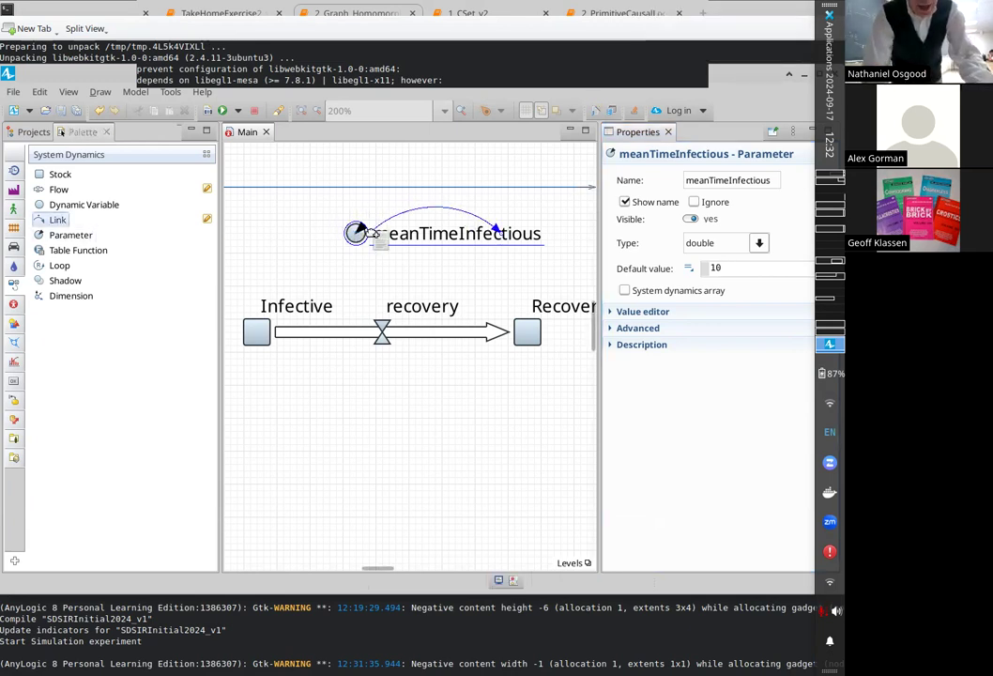
left_click(360, 232)
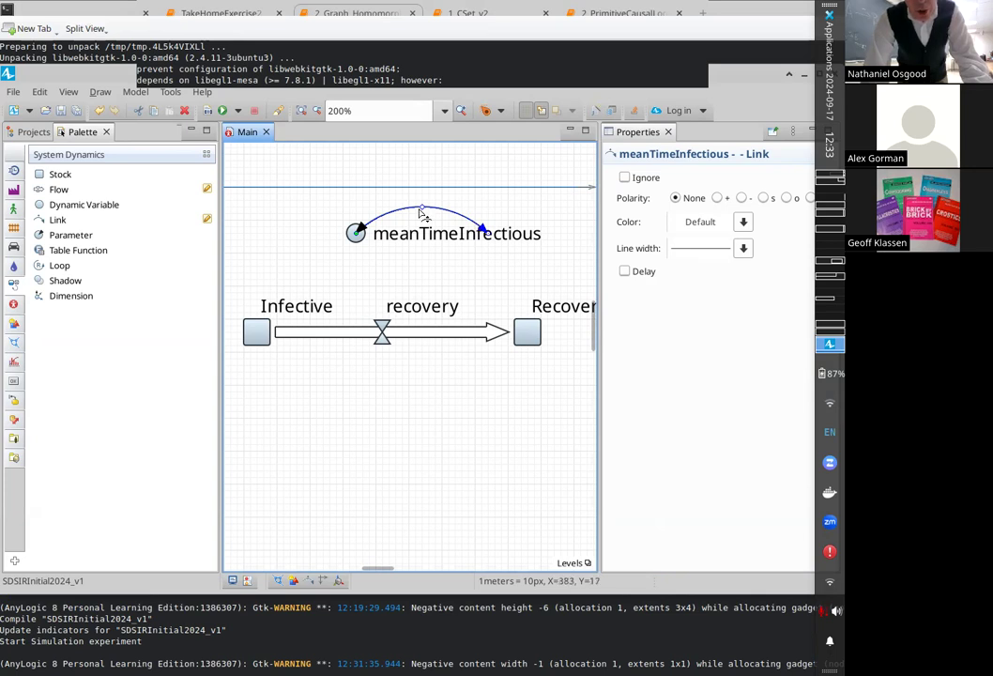
left_click_drag(424, 210, 422, 219)
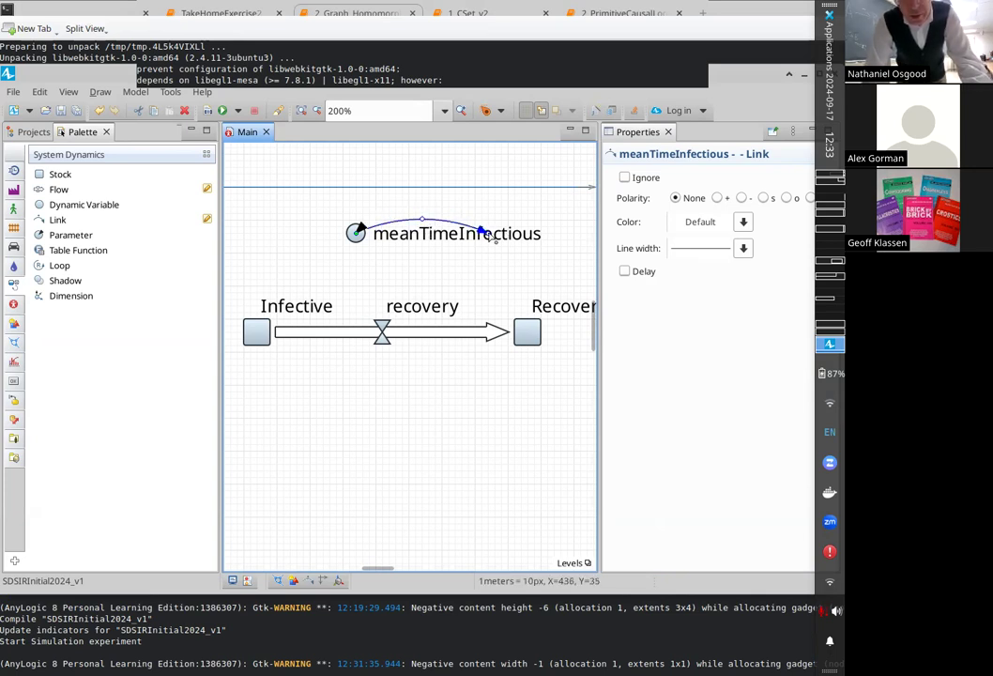
left_click_drag(481, 231, 383, 327)
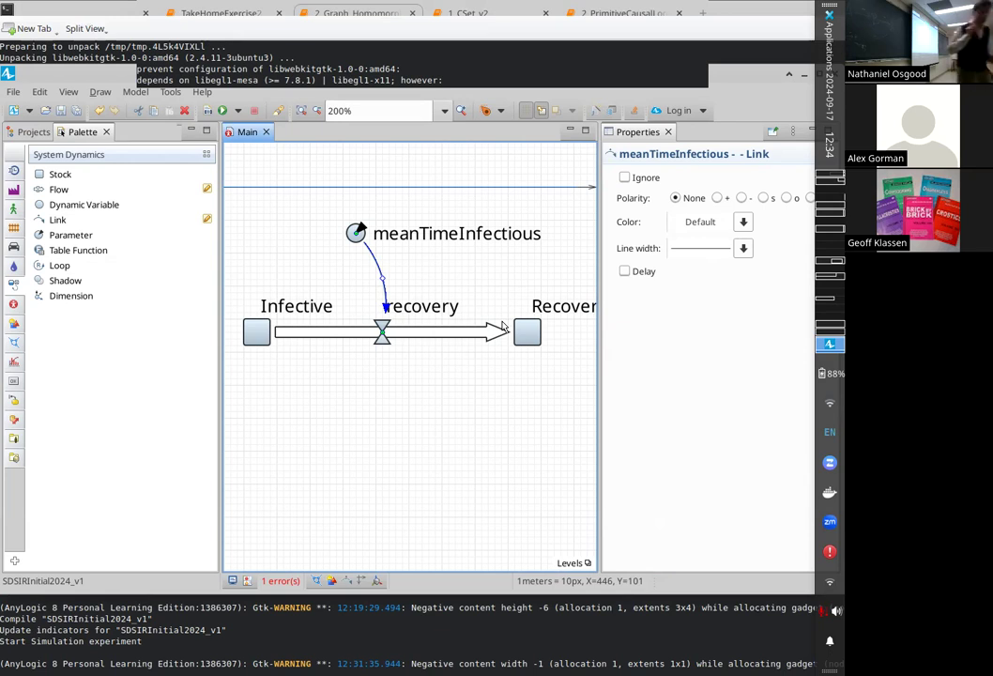
- Create a link from the Infective stock to the recovery flow
left_click(381, 334)
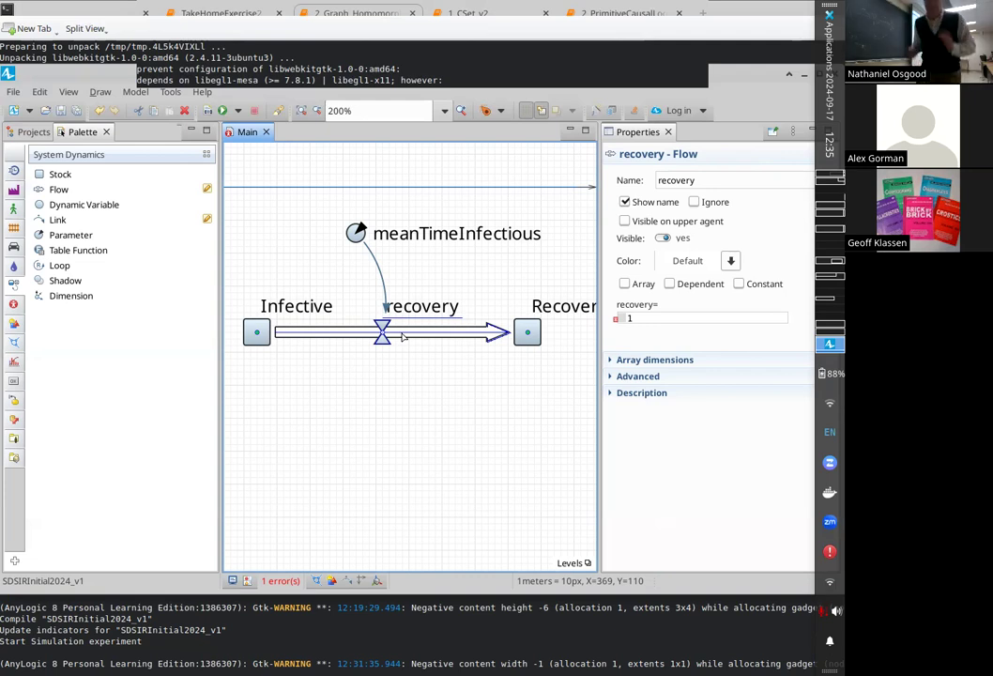
left_click(57, 220)
left_click(382, 324)
left_click(256, 332)
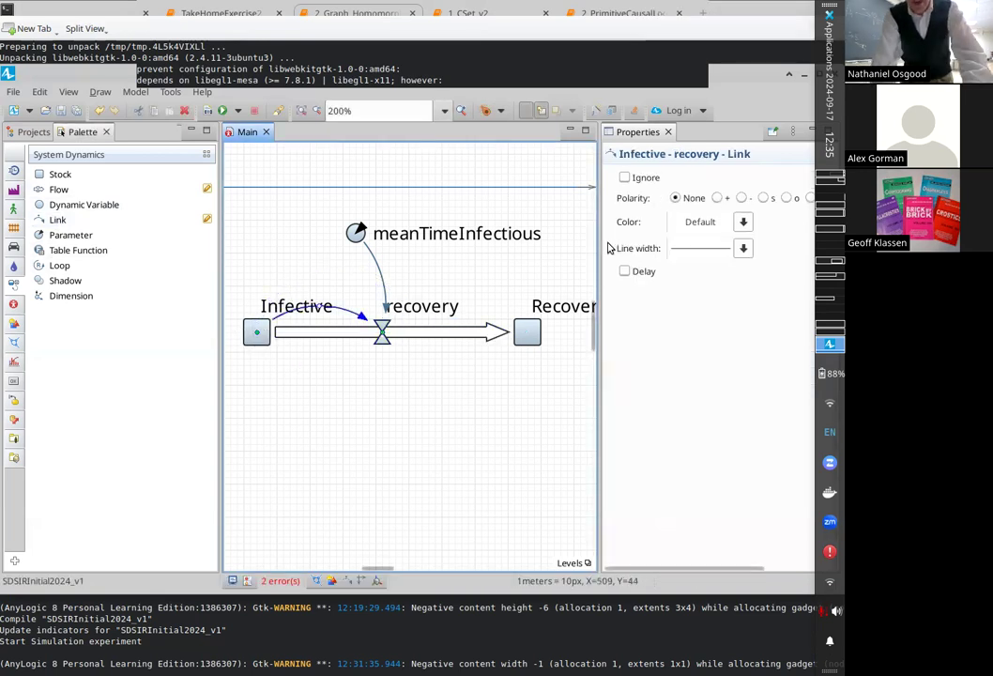
- Set the recovery flow's formula to Infective / meanTimeInfectious in the widened properties area and try to save the model, dismissing the resulting dialog
left_click(442, 331)
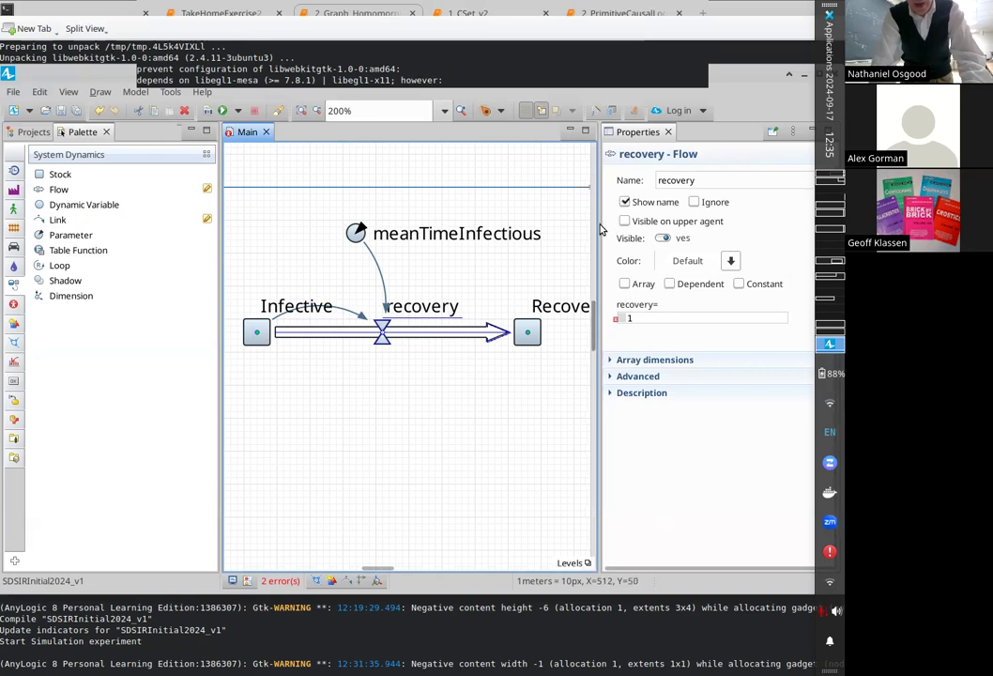
left_click_drag(597, 225, 506, 243)
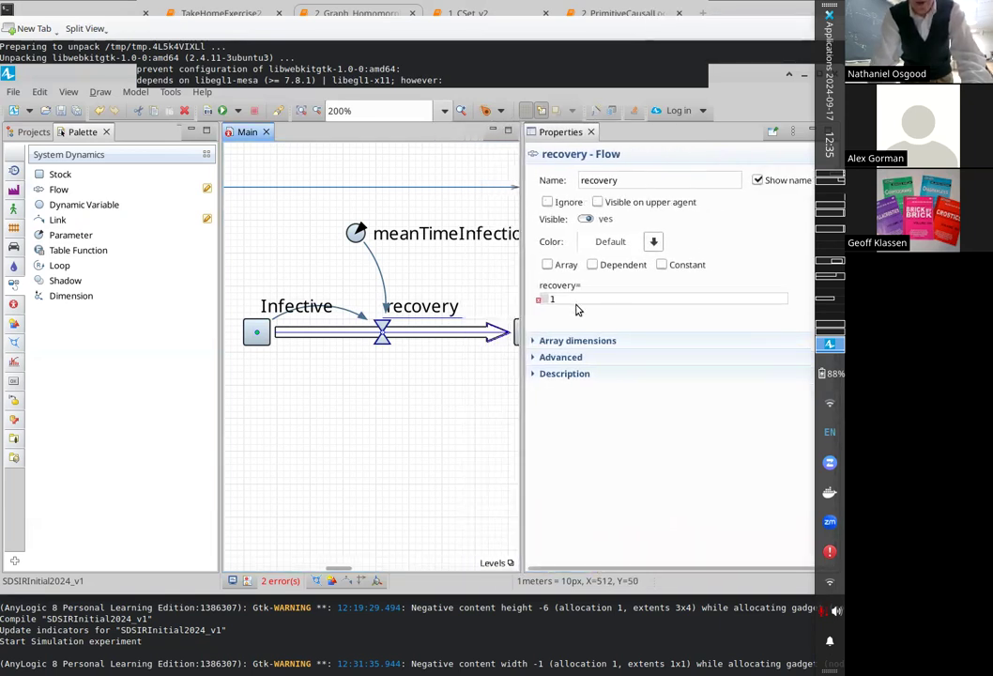
left_click(577, 306)
key("BackSpace")
key("BackSpace")
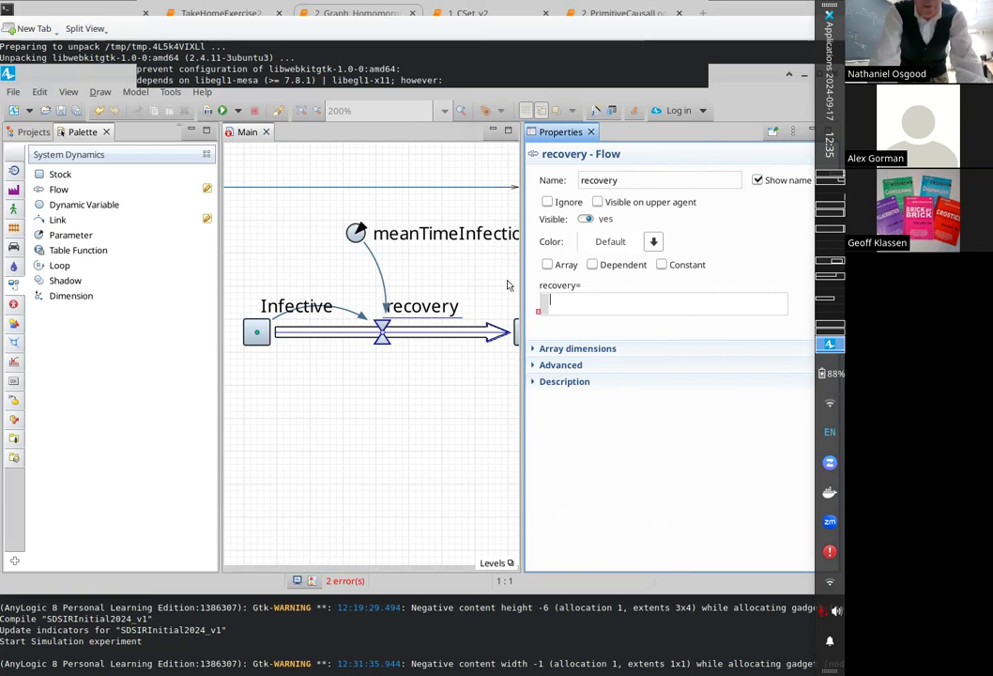
type("I")
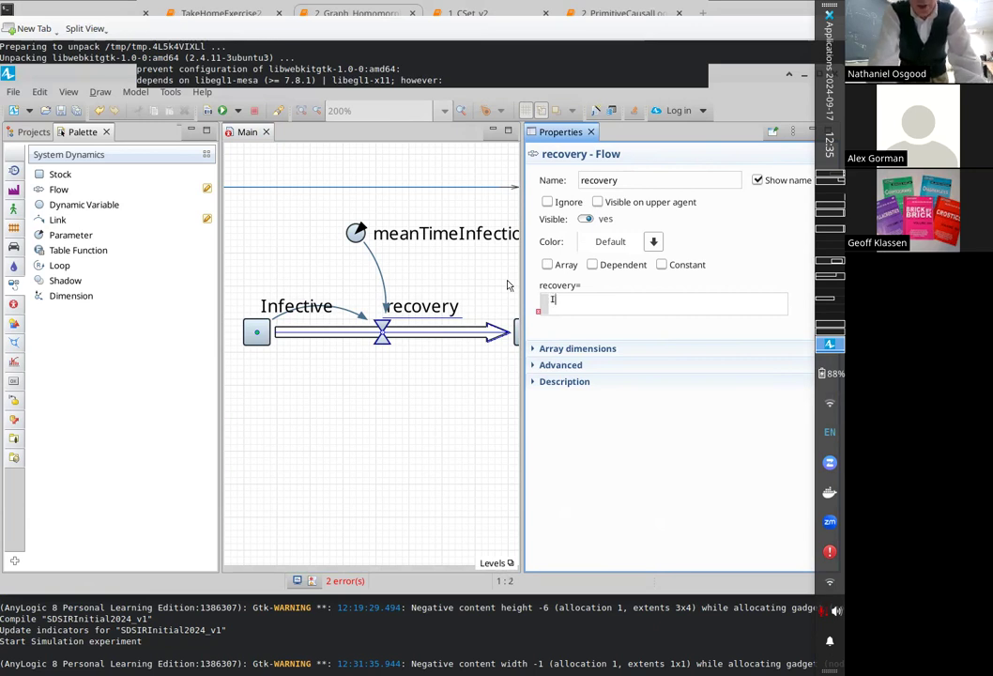
type("nfective ")
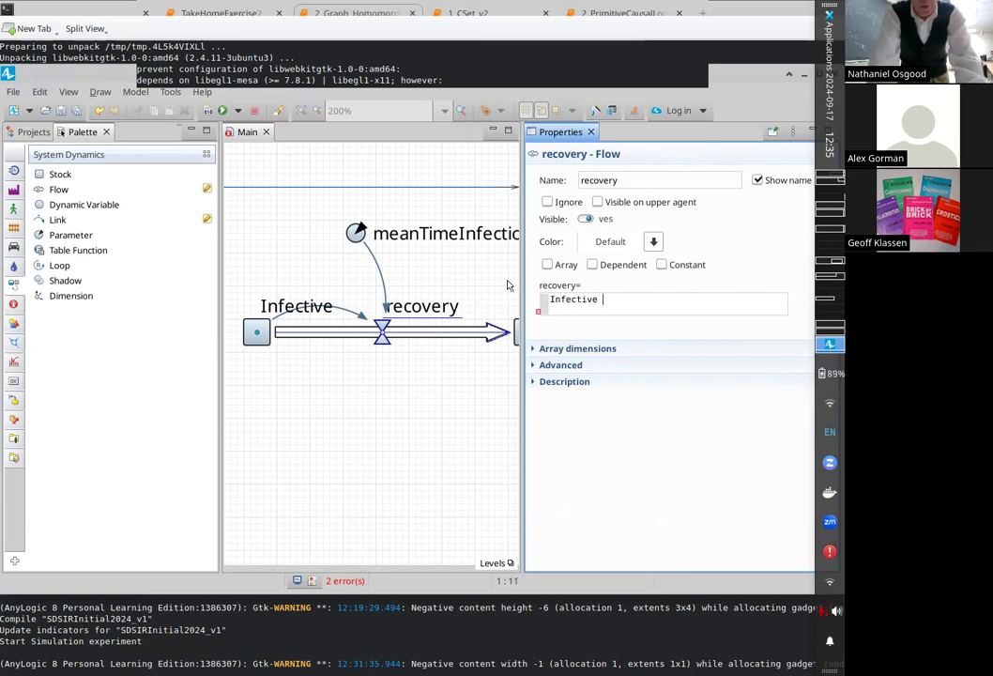
type("/")
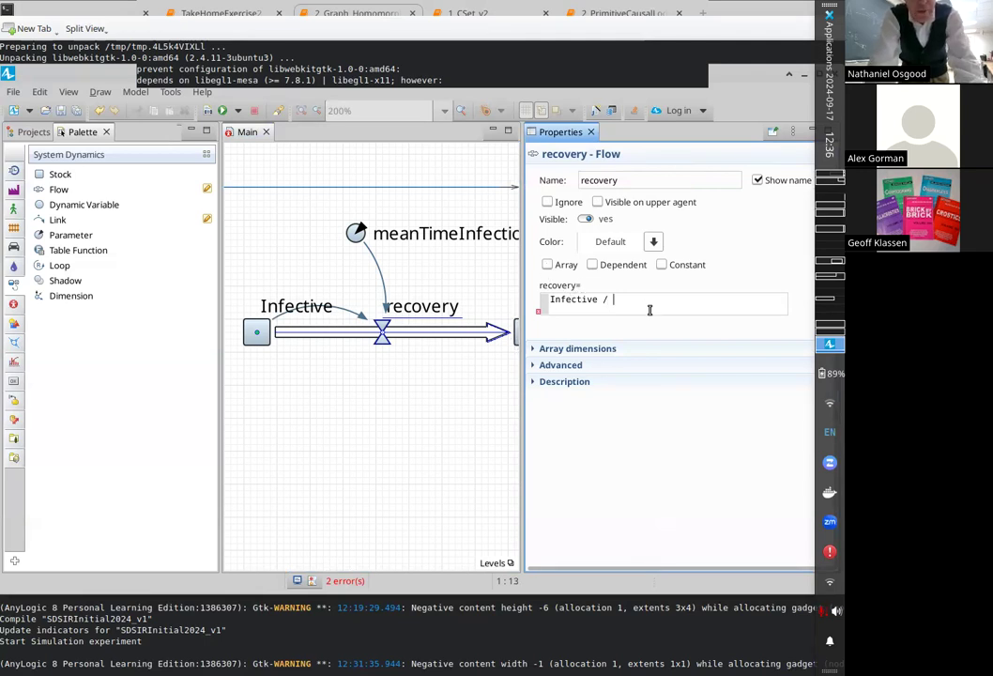
type("meanTimeInf")
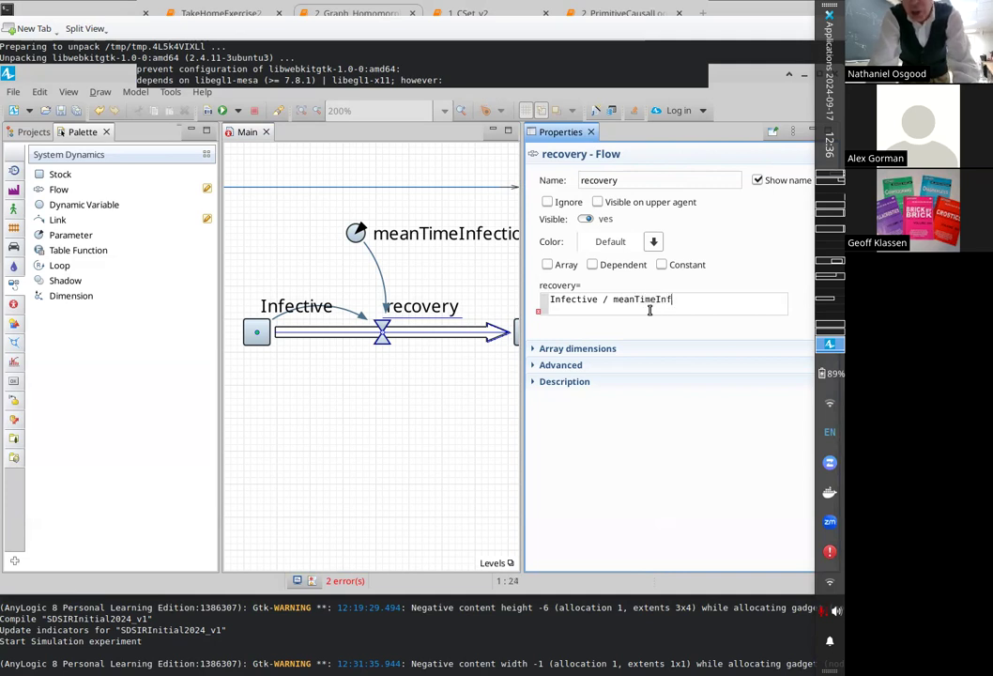
key("ctrl+space")
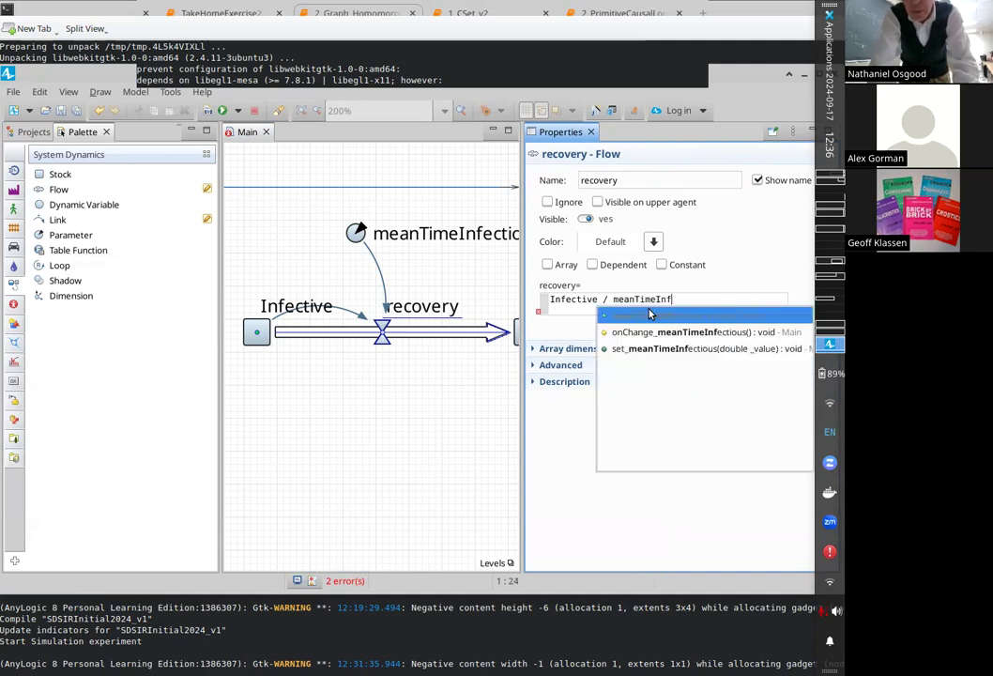
double_click(650, 316)
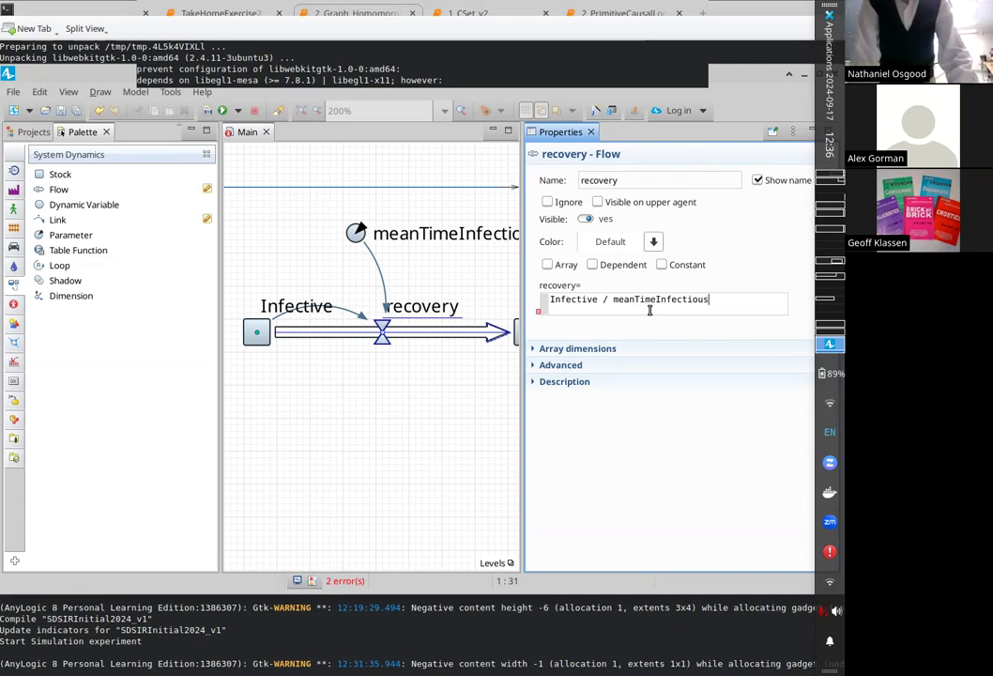
key("ctrl+s")
left_click(559, 348)
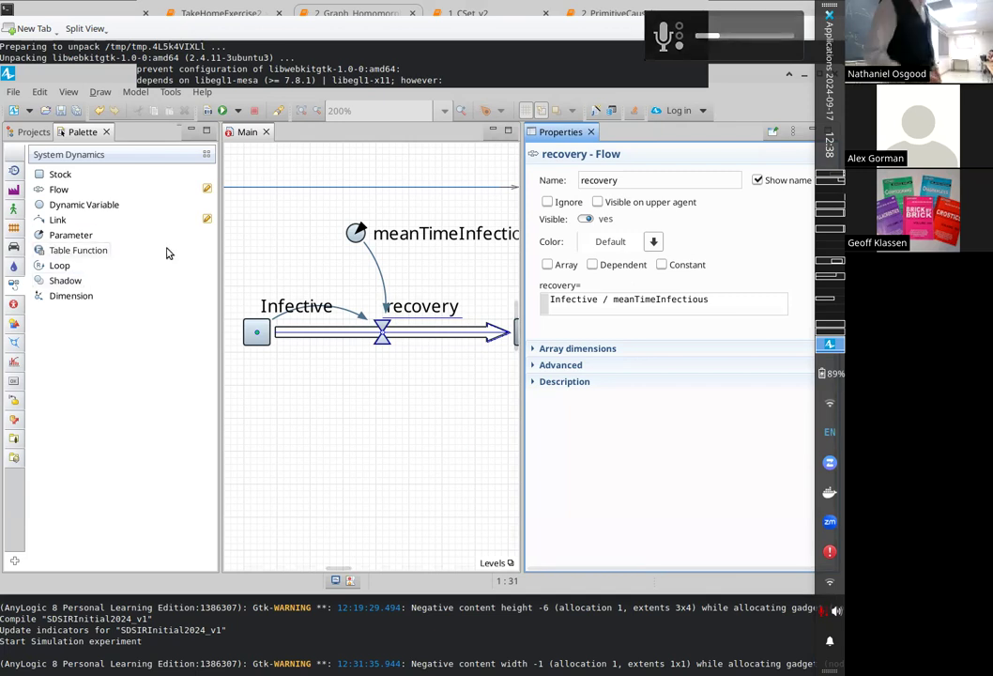
mouse_move(167, 253)
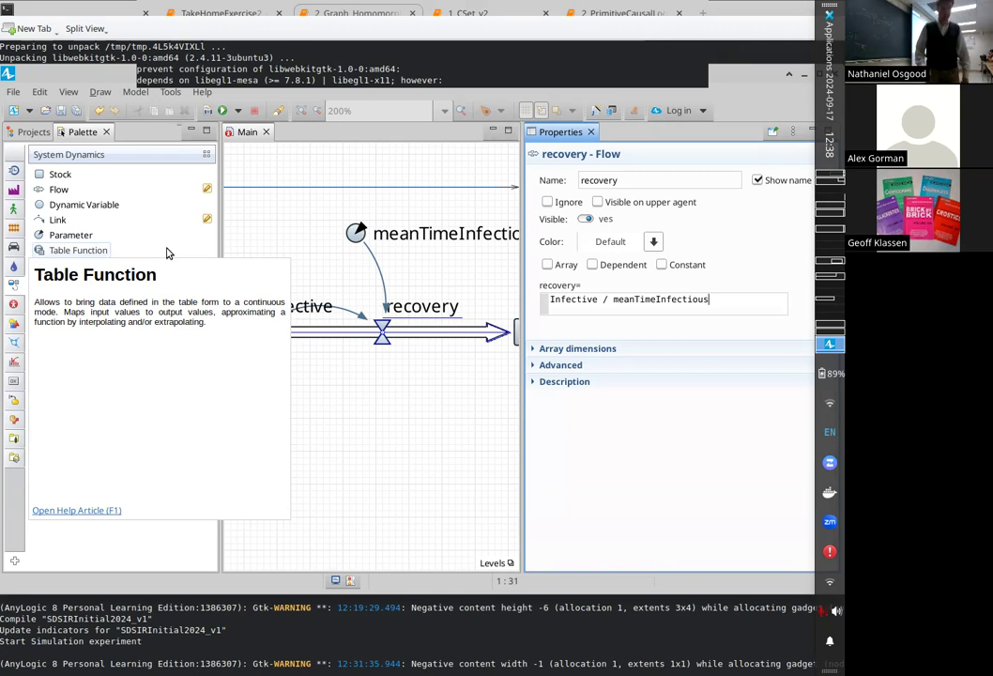
left_click(292, 239)
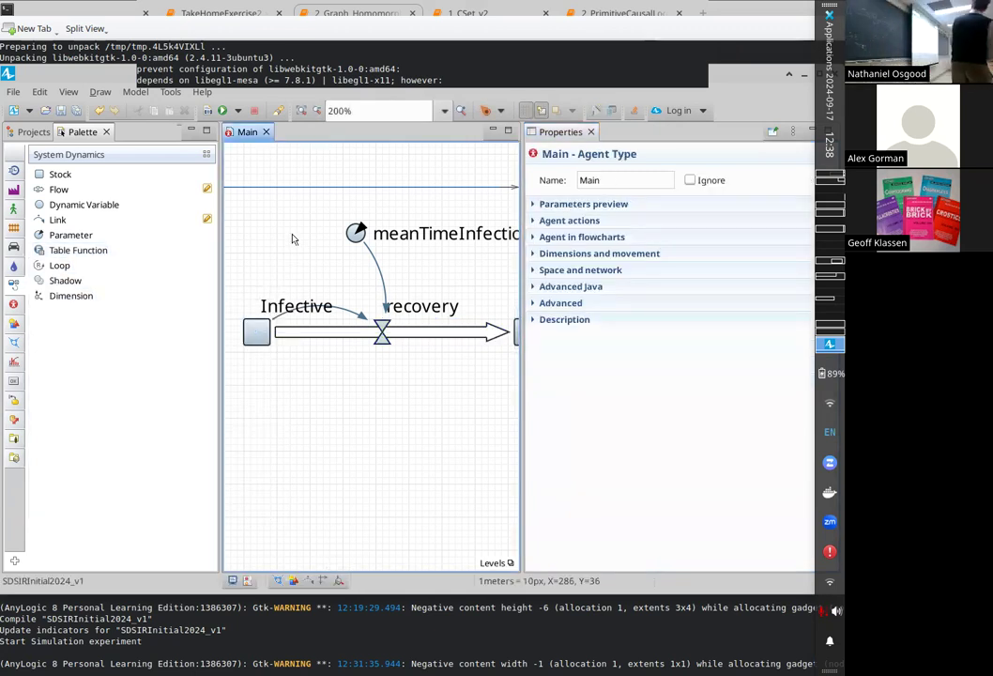
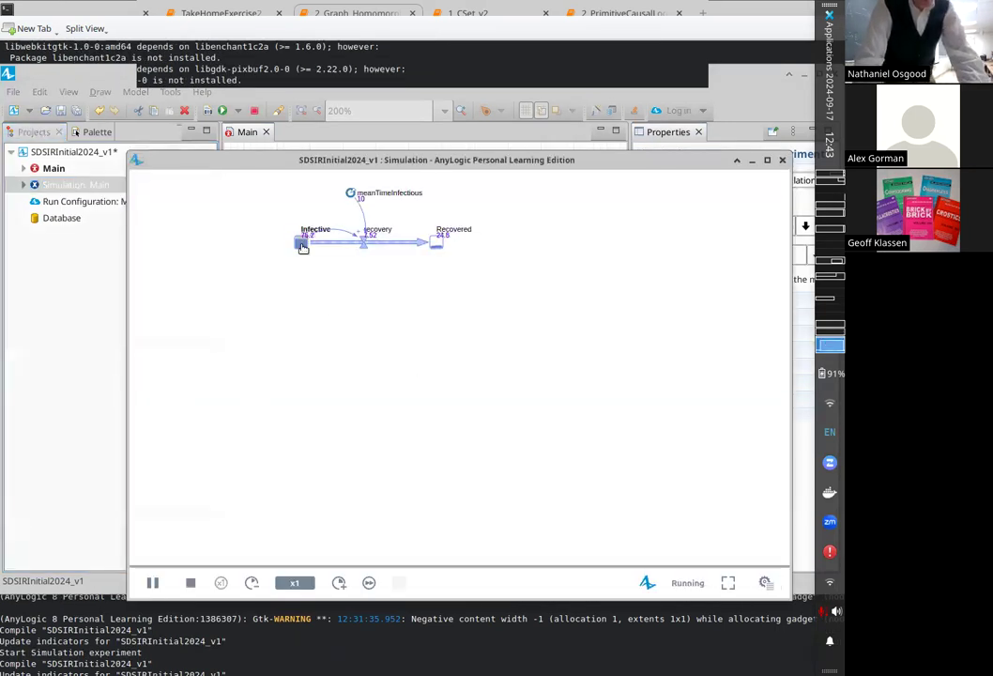
- Inspect the Infective stock in the running simulation as an enlarged chart and pause the run
left_click(302, 246)
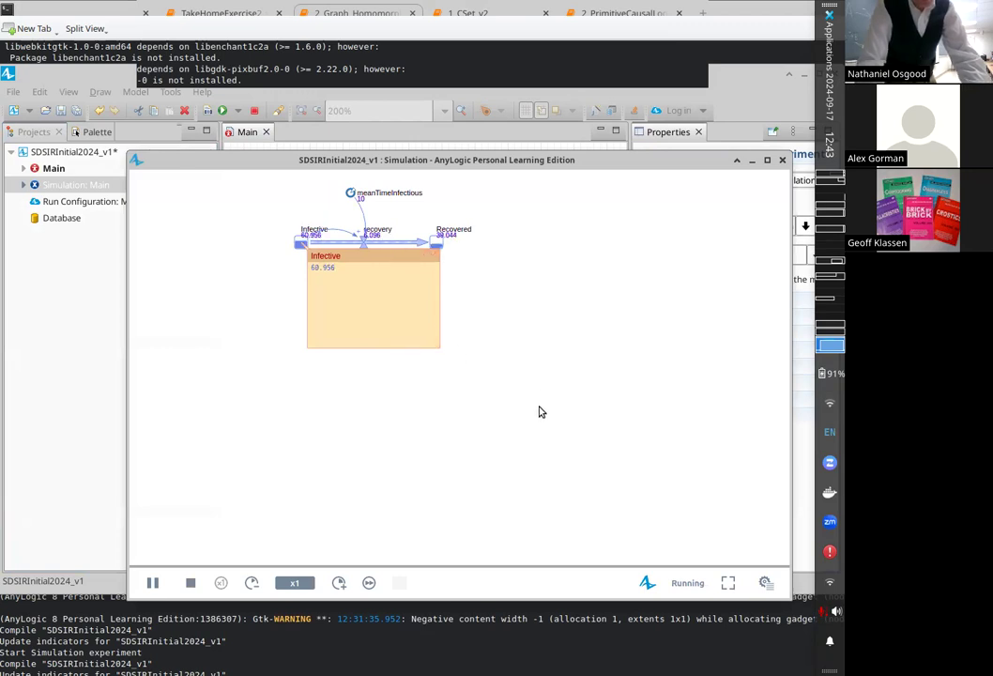
left_click_drag(436, 346, 634, 445)
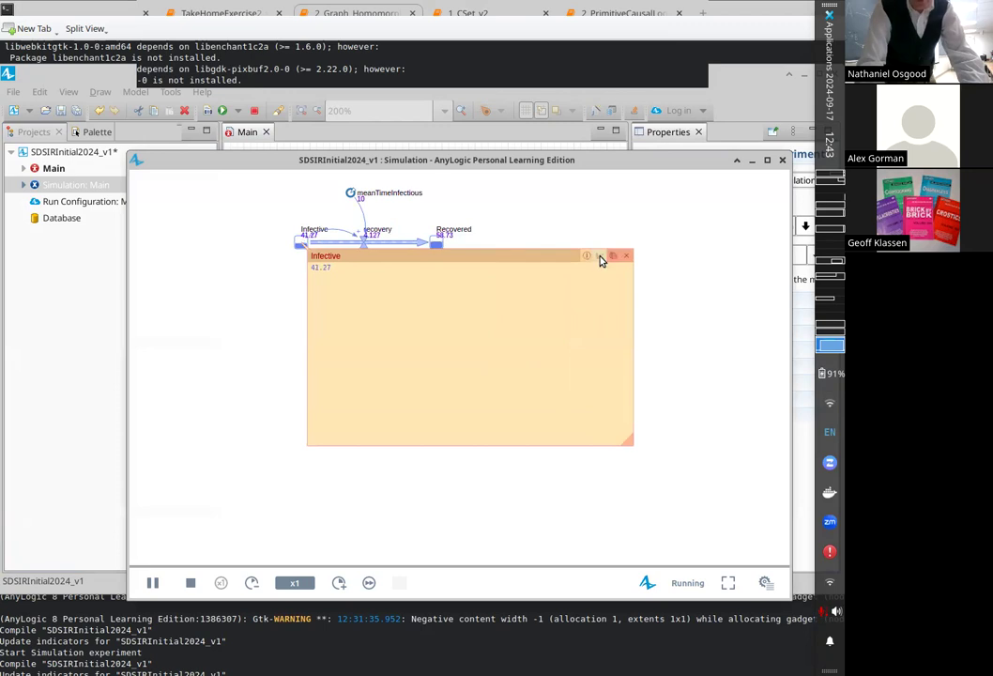
left_click(606, 253)
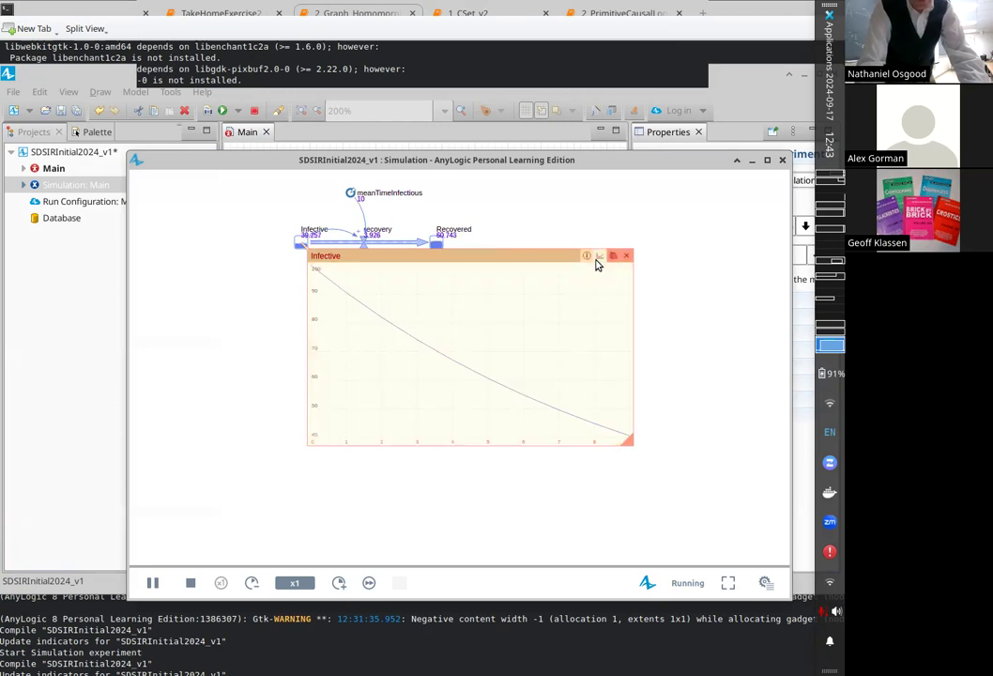
left_click(150, 583)
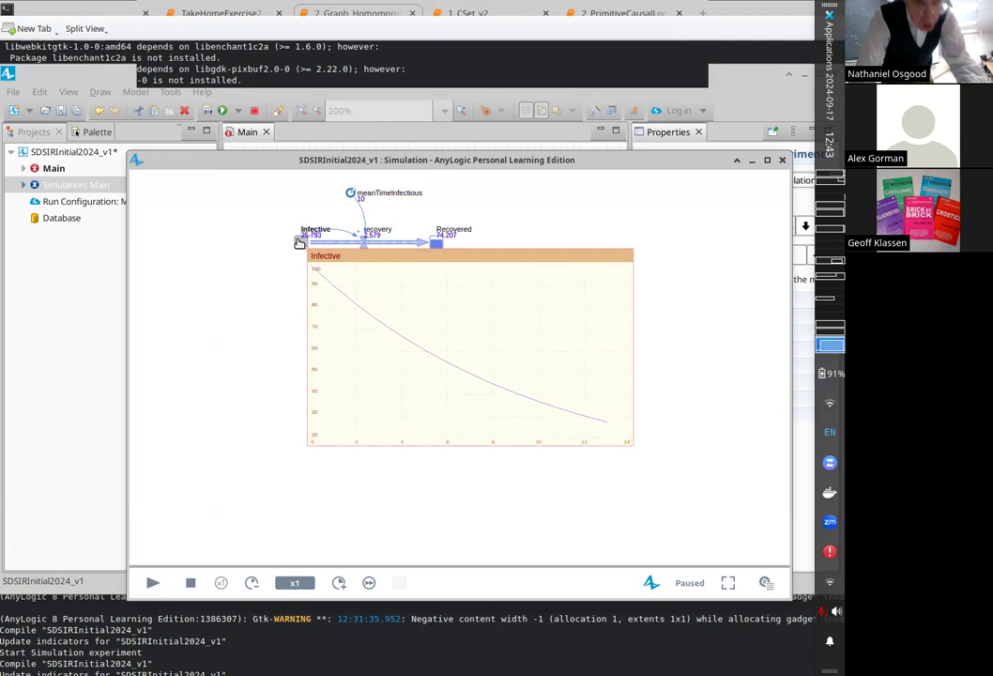
- Close the Infective chart and set the stock's current value to 150 in the paused simulation
left_click_drag(299, 241, 299, 244)
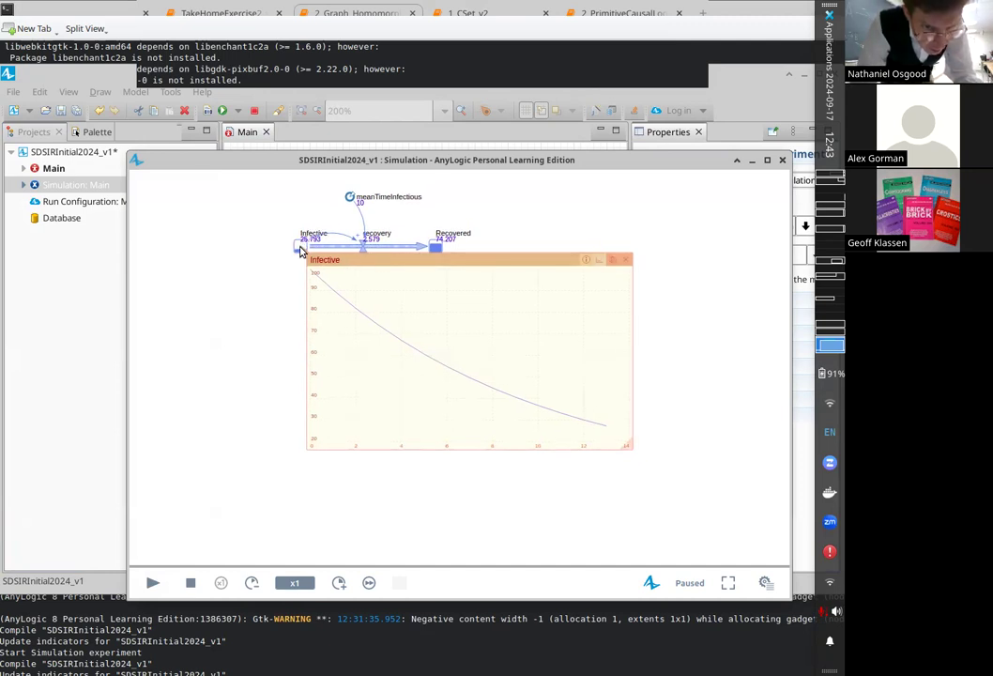
mouse_move(620, 265)
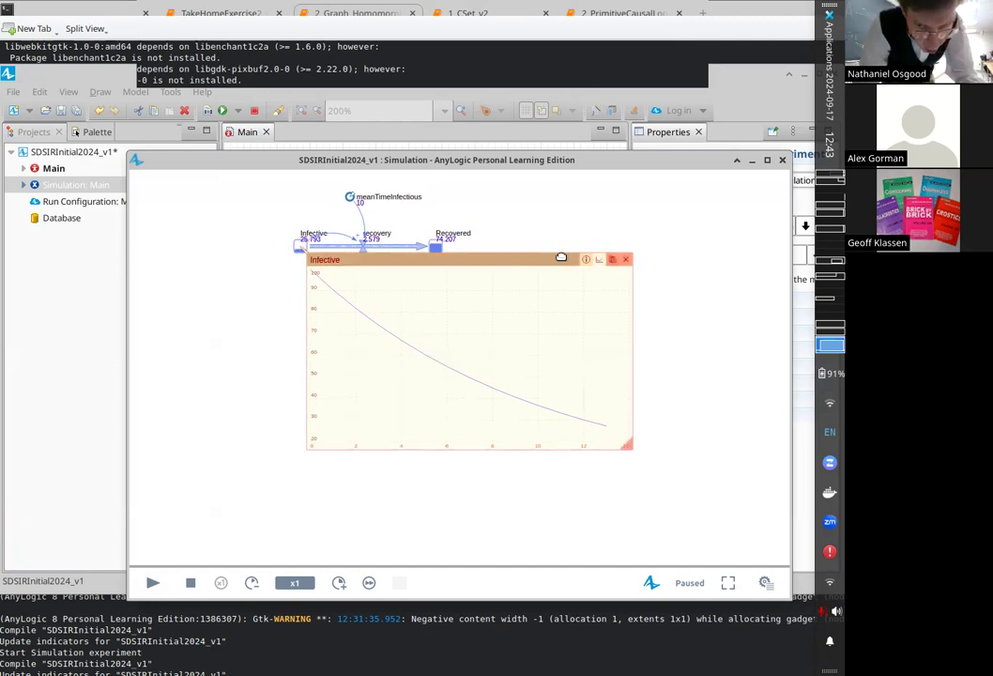
left_click(626, 260)
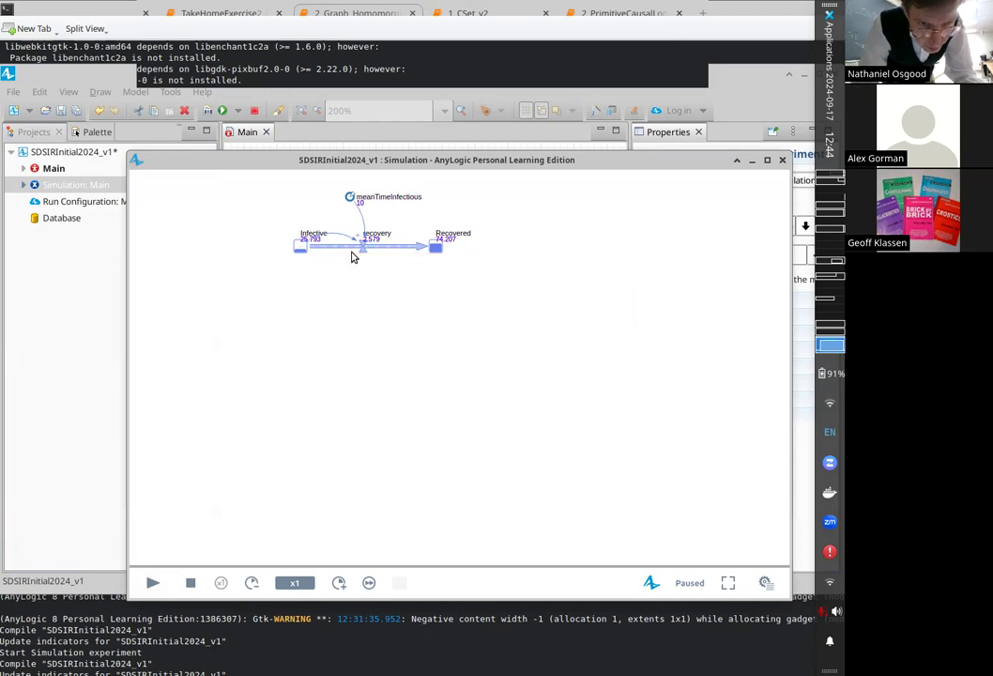
left_click(300, 246)
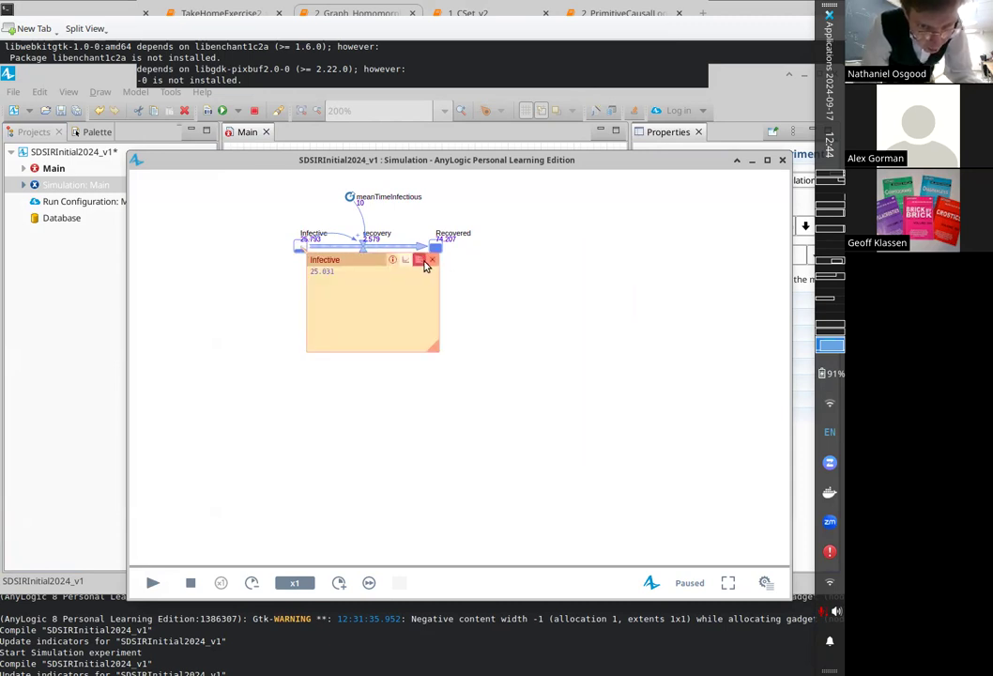
left_click(430, 260)
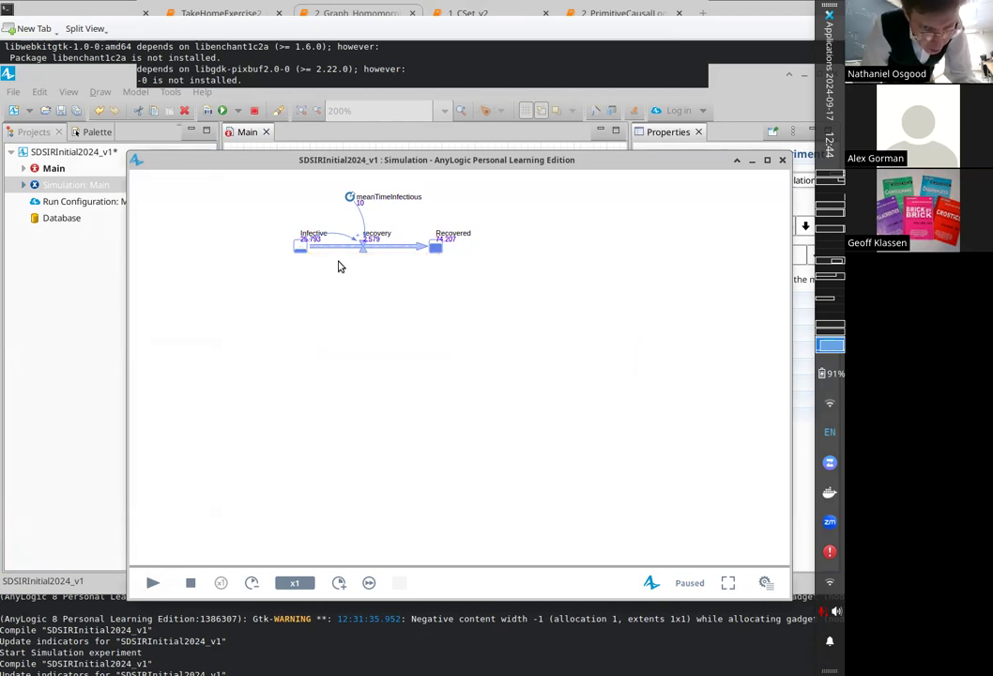
left_click(304, 250)
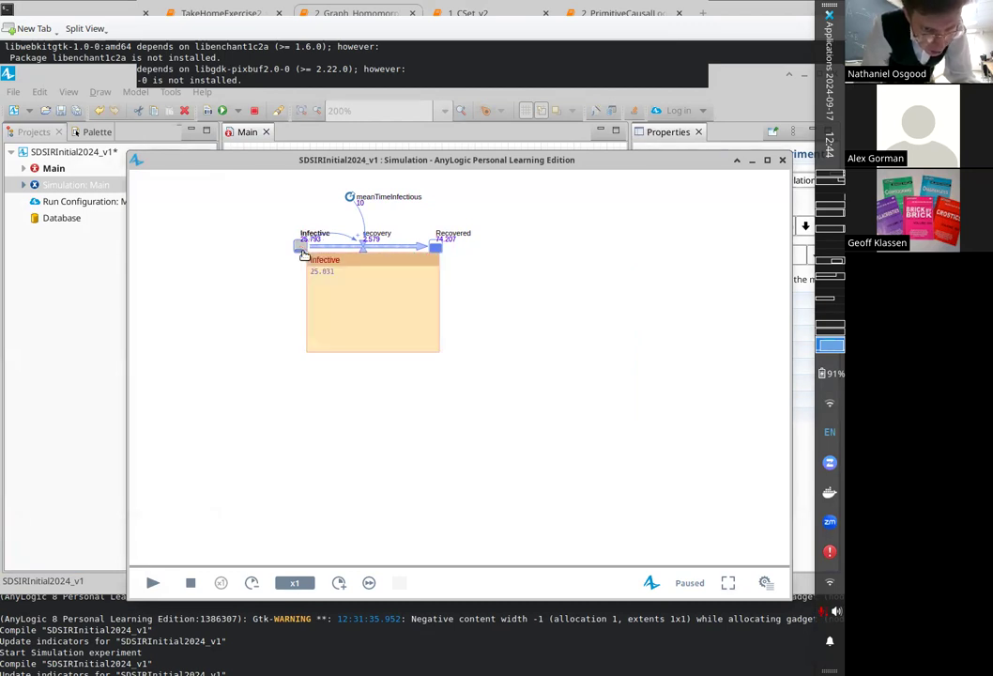
double_click(329, 271)
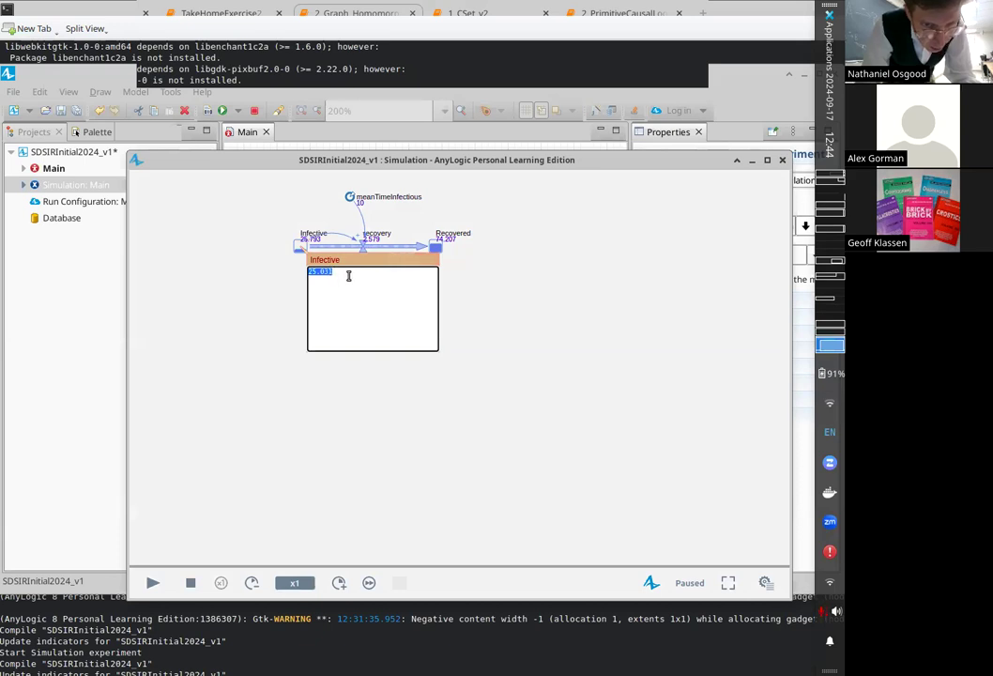
left_click(301, 246)
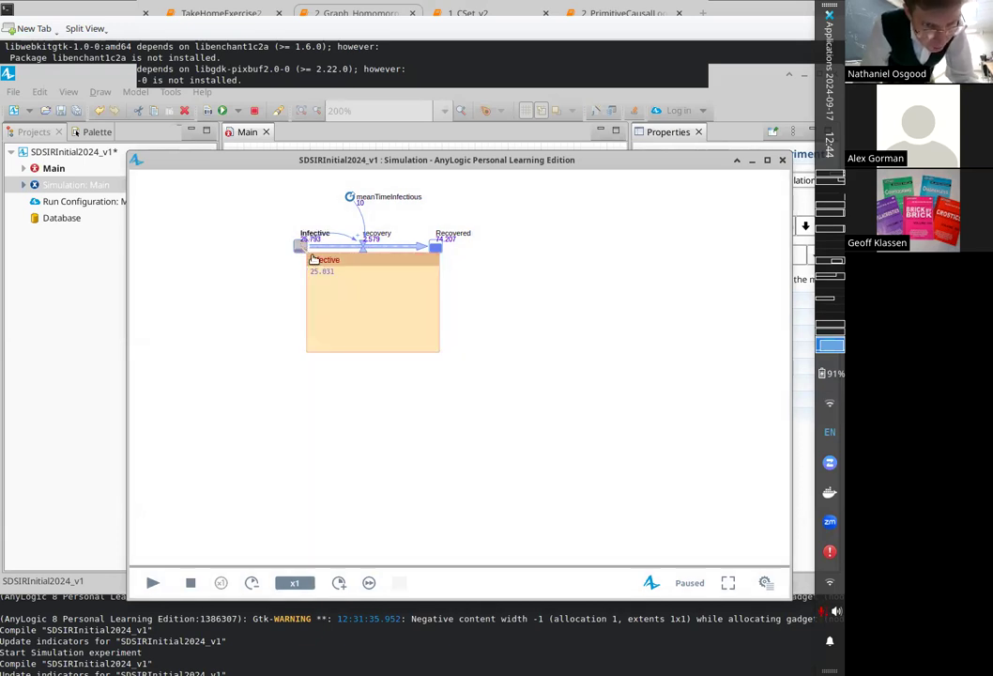
double_click(331, 271)
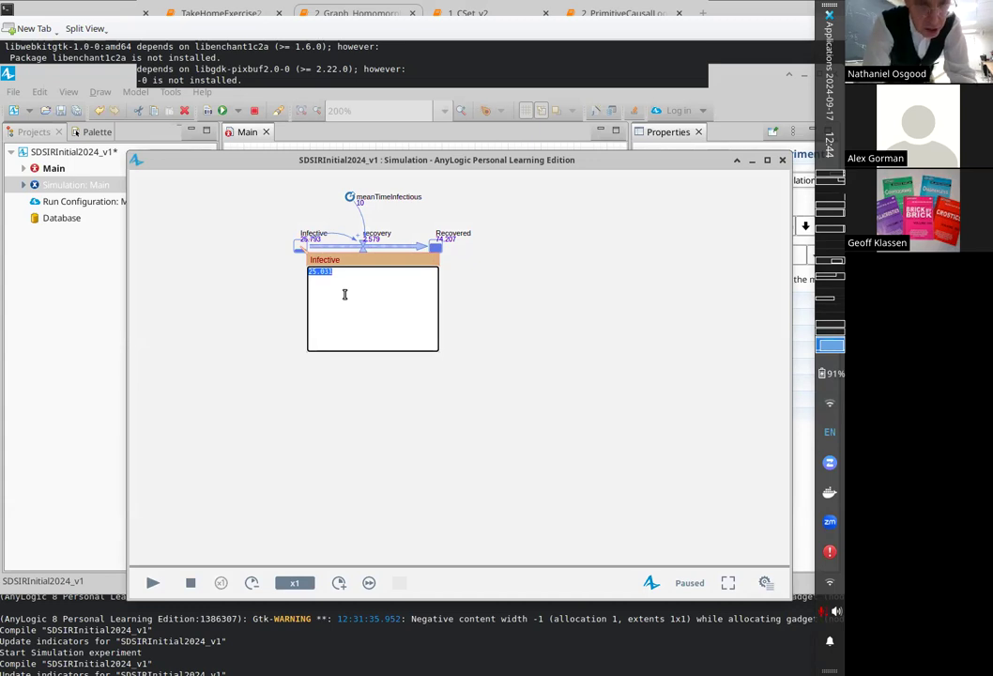
type("150")
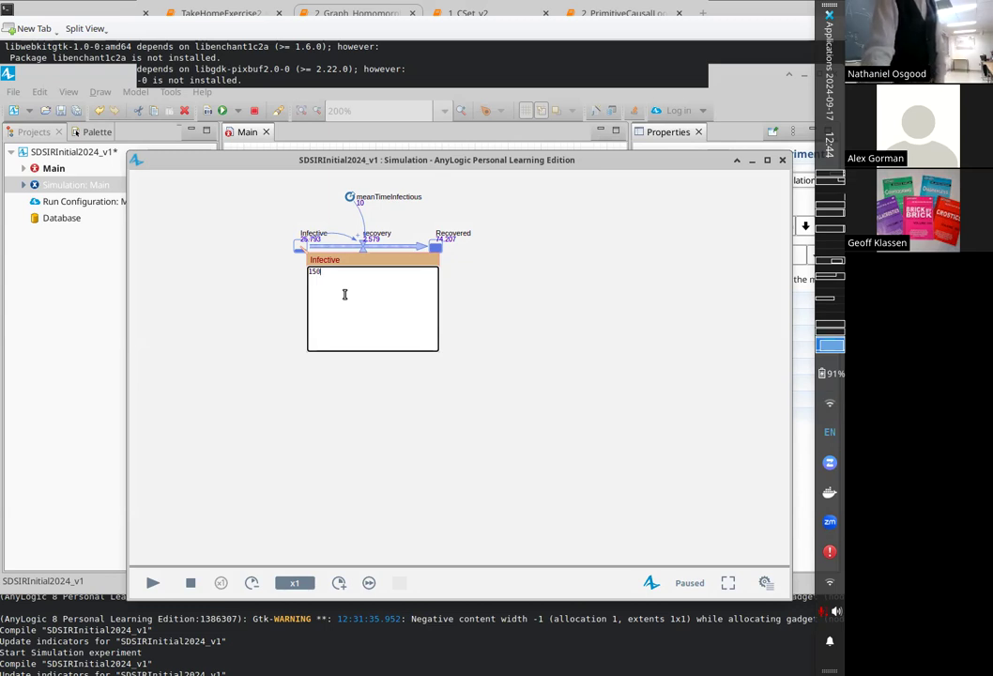
key("Return")
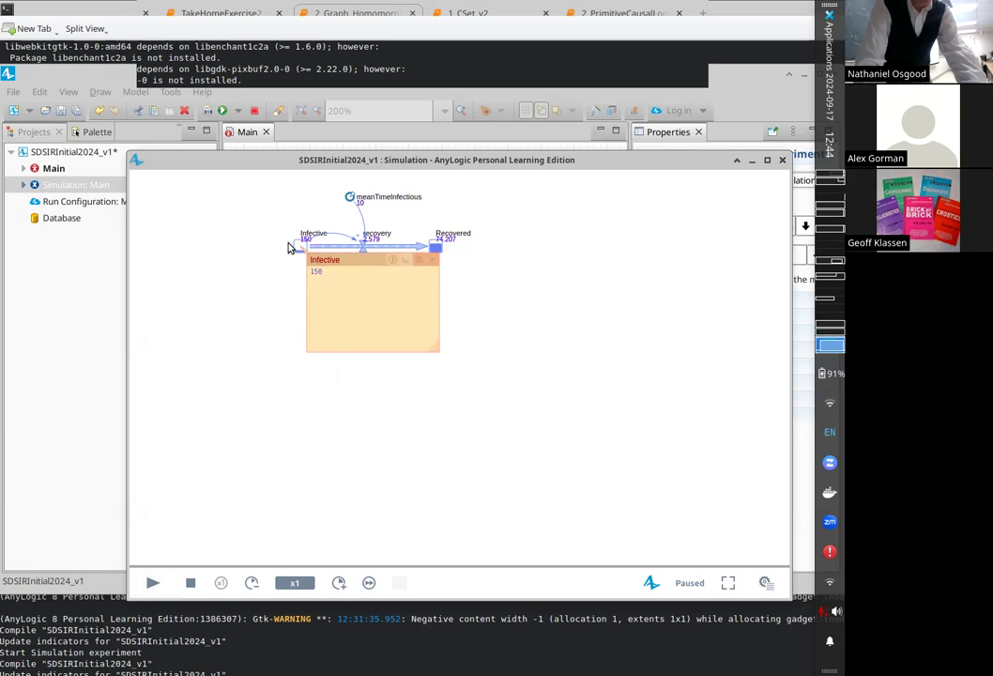
- Resume the simulation, view the Infective stock as an enlarged chart, and speed the run up to x10
left_click_drag(348, 255, 285, 319)
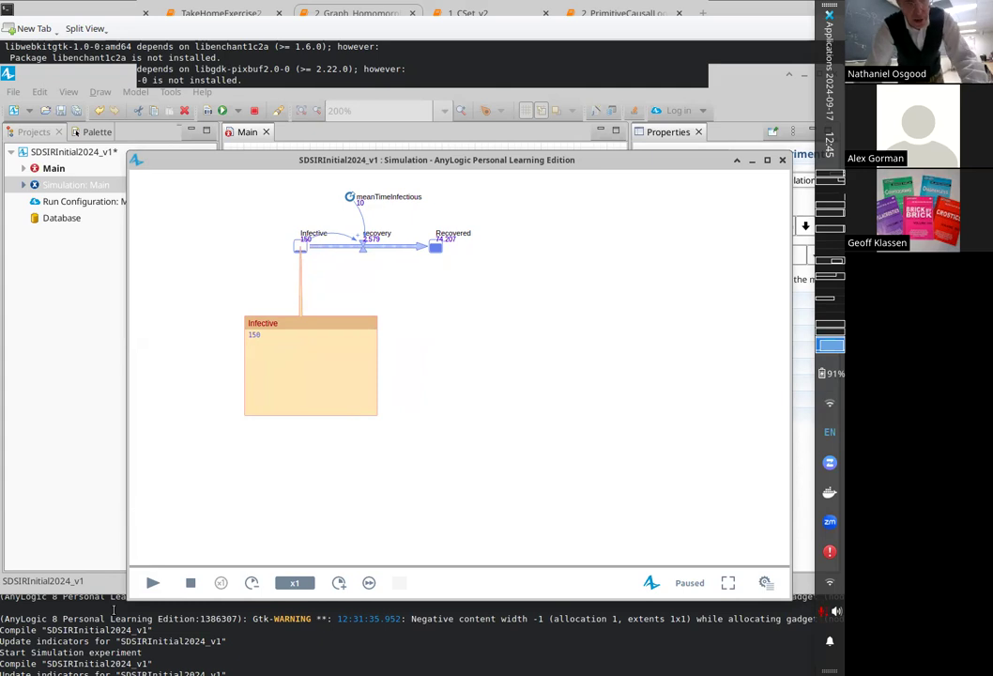
left_click(143, 585)
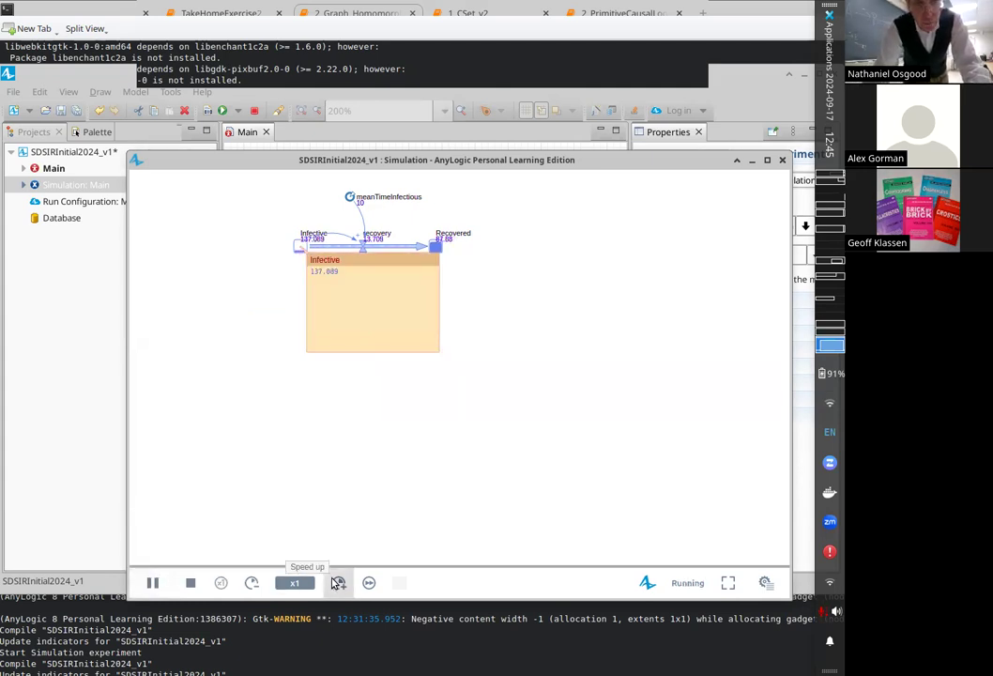
left_click(405, 260)
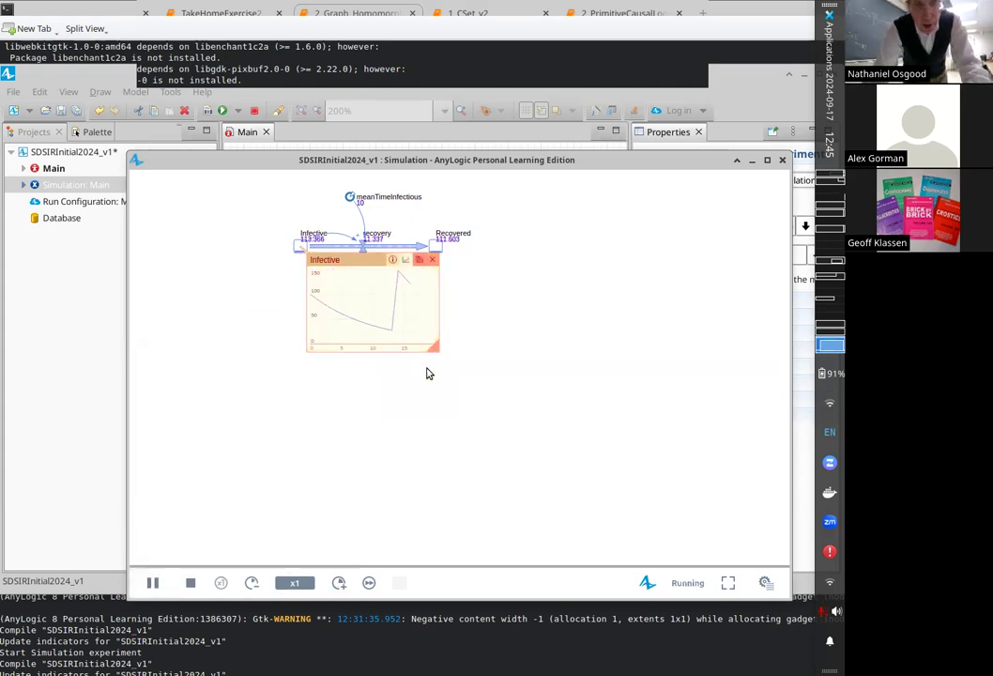
left_click_drag(437, 351, 622, 448)
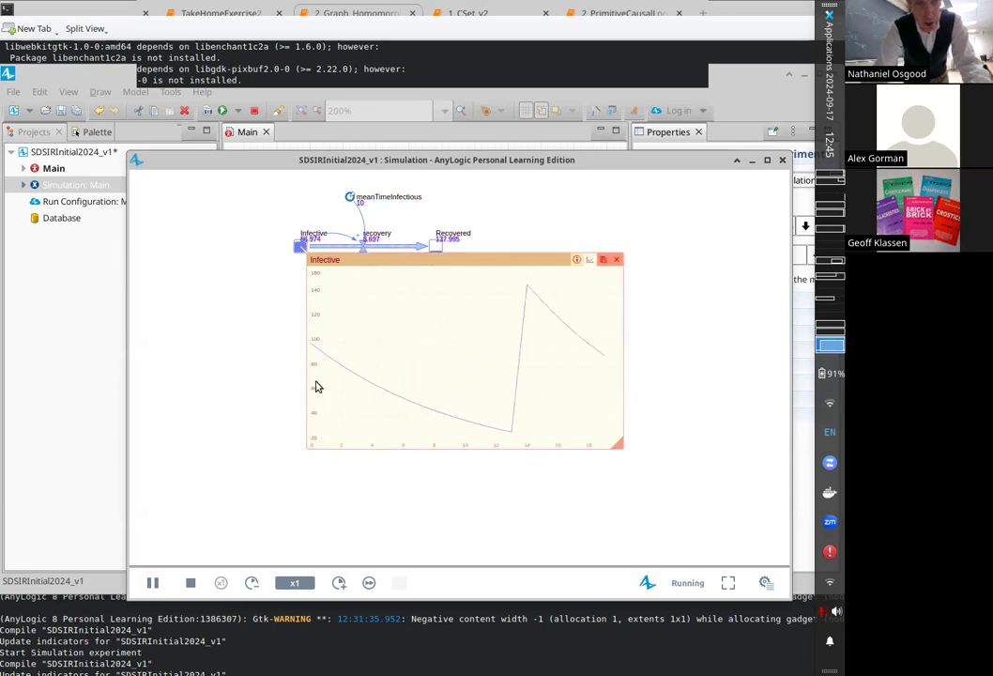
left_click(339, 583)
left_click(339, 583)
left_click(338, 583)
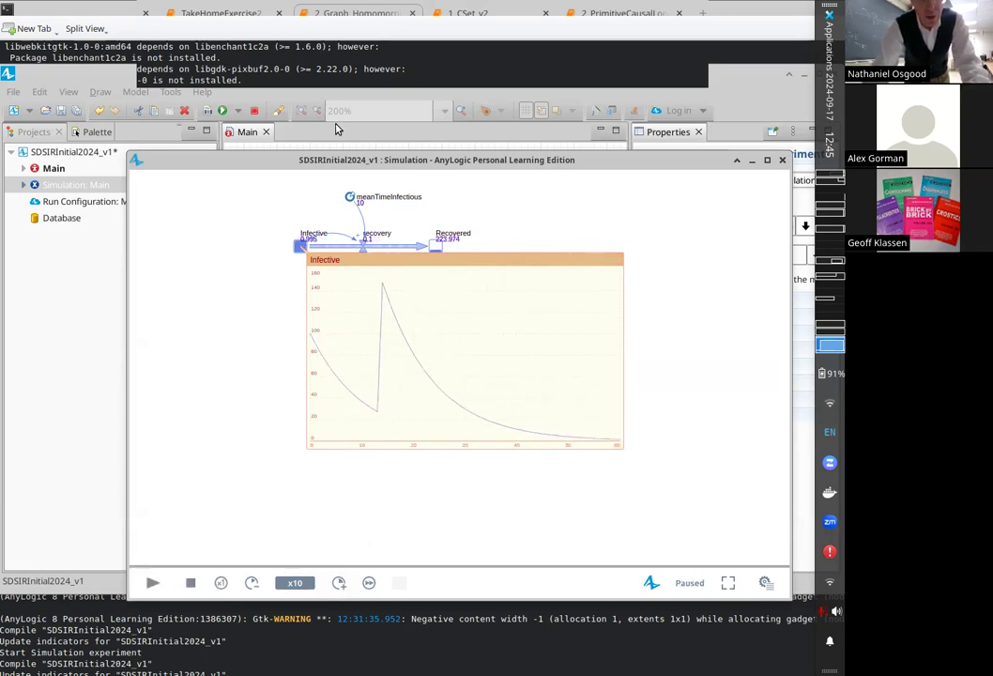
- Close the Infective chart and the simulation window to return to the model diagram
left_click(301, 249)
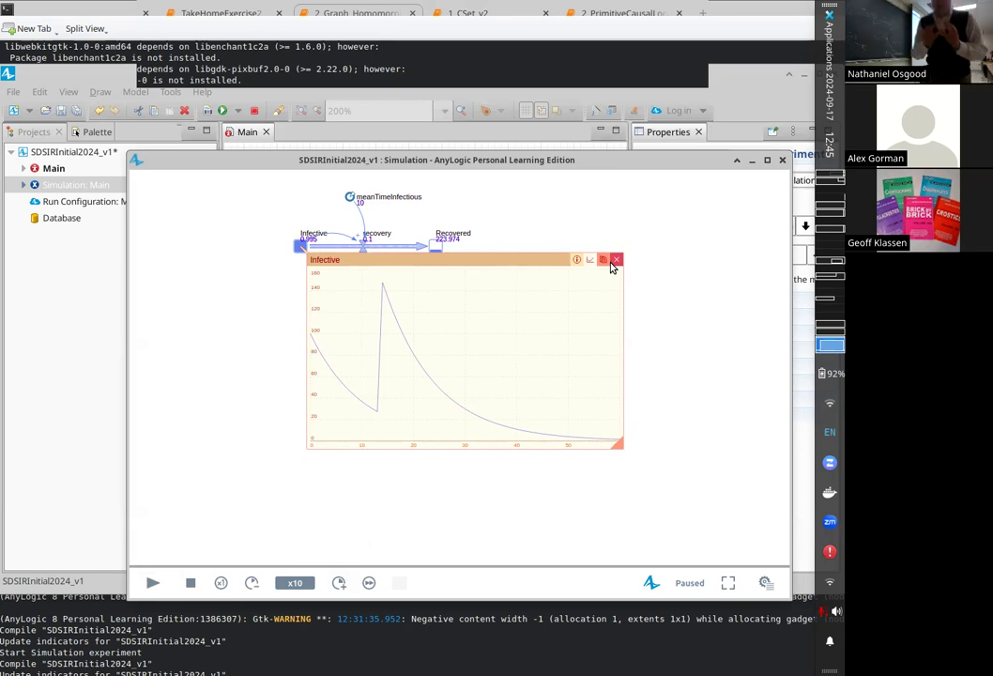
left_click(612, 264)
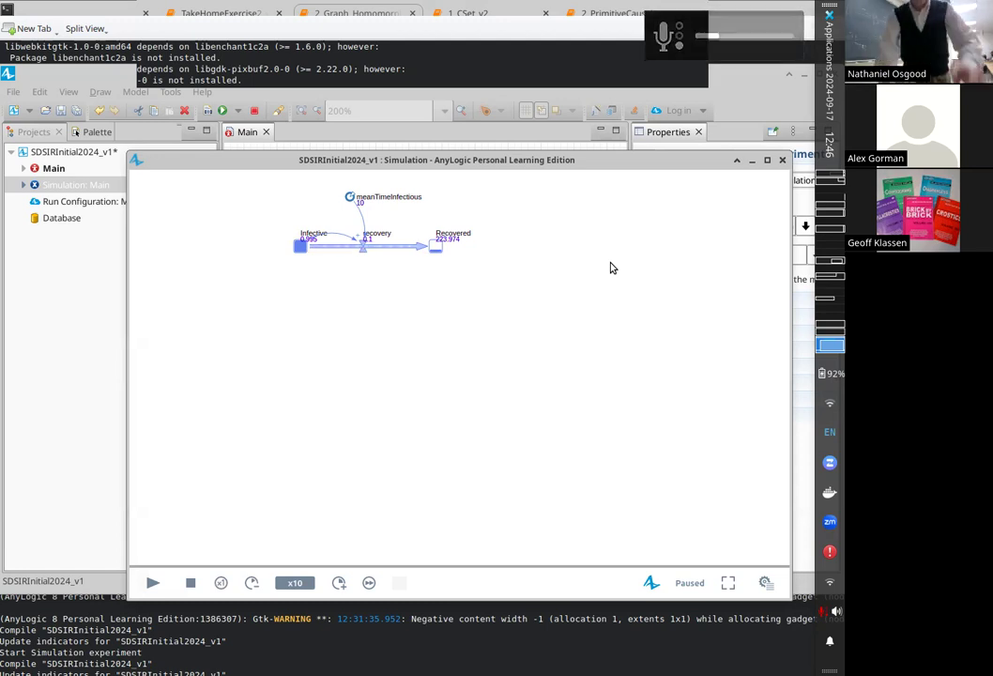
left_click(785, 158)
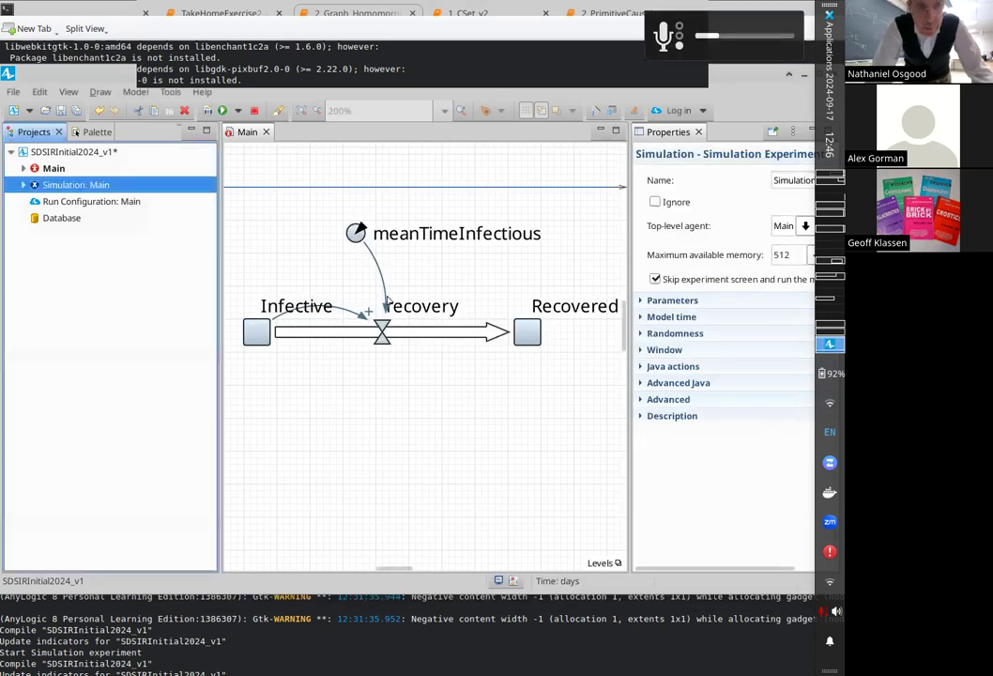
- Draw a new flow from a source cloud into the Infective stock
left_click_drag(406, 567, 349, 570)
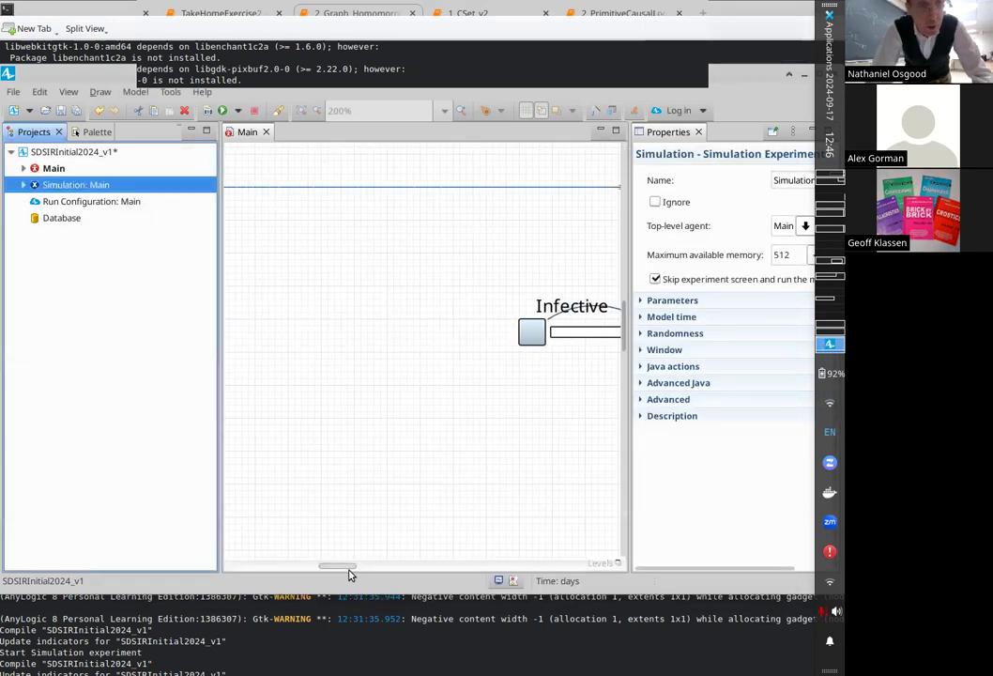
left_click(94, 132)
left_click(58, 189)
left_click(284, 287)
left_click_drag(290, 292, 265, 335)
double_click(265, 336)
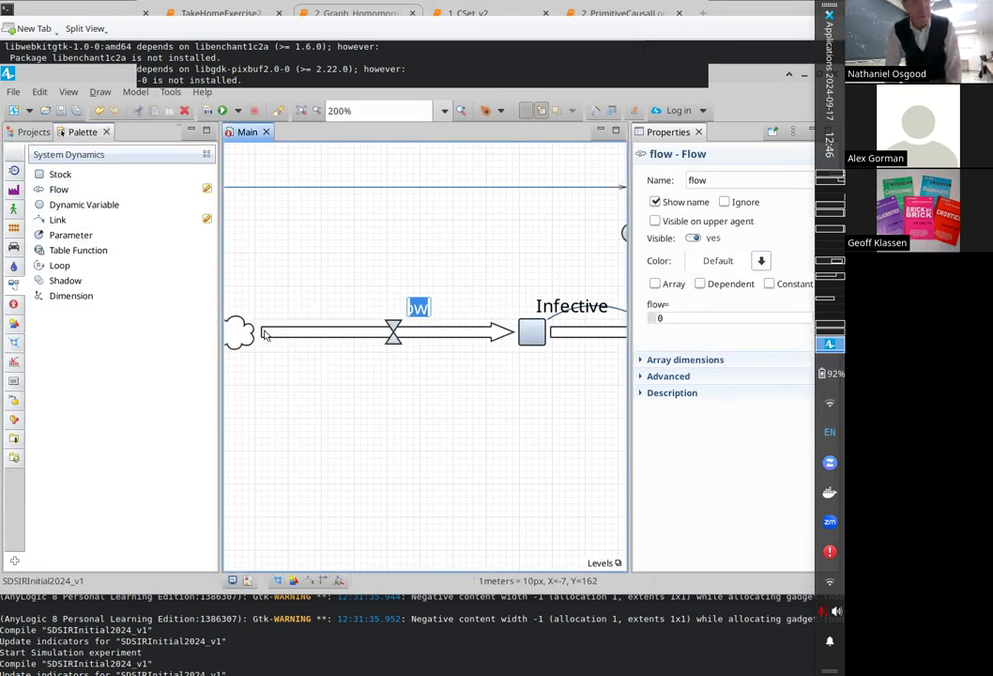
- Name the new inflow of the Infective stock newInfections
type("fection")
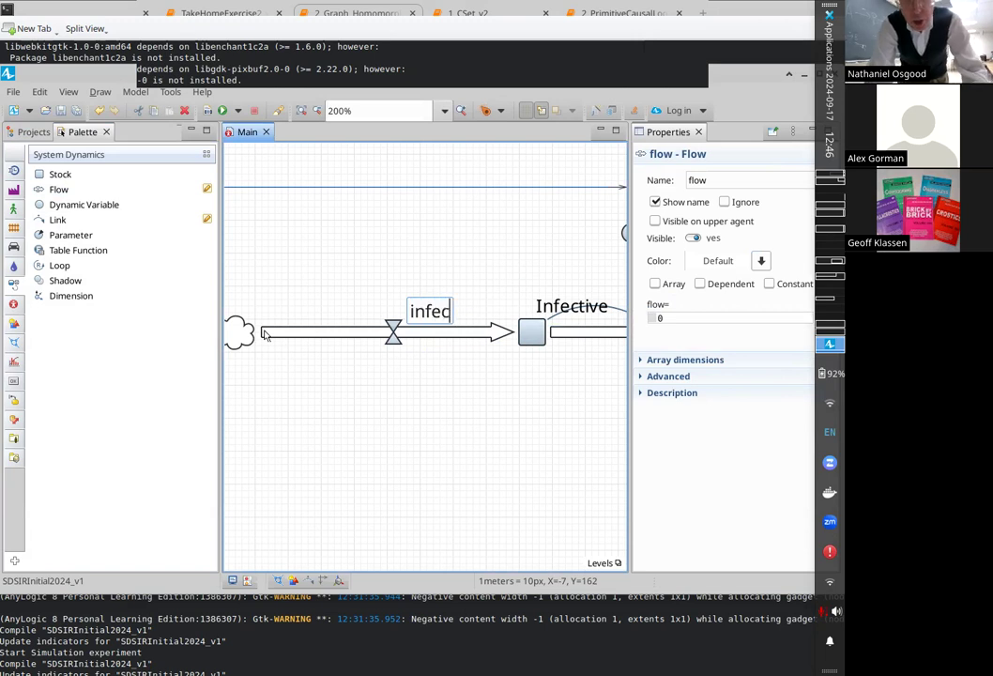
key("BackSpace")
key("BackSpace")
key("BackSpace")
key("BackSpace")
key("BackSpace")
key("BackSpace")
key("BackSpace")
key("BackSpace")
key("BackSpace")
type("newInfections")
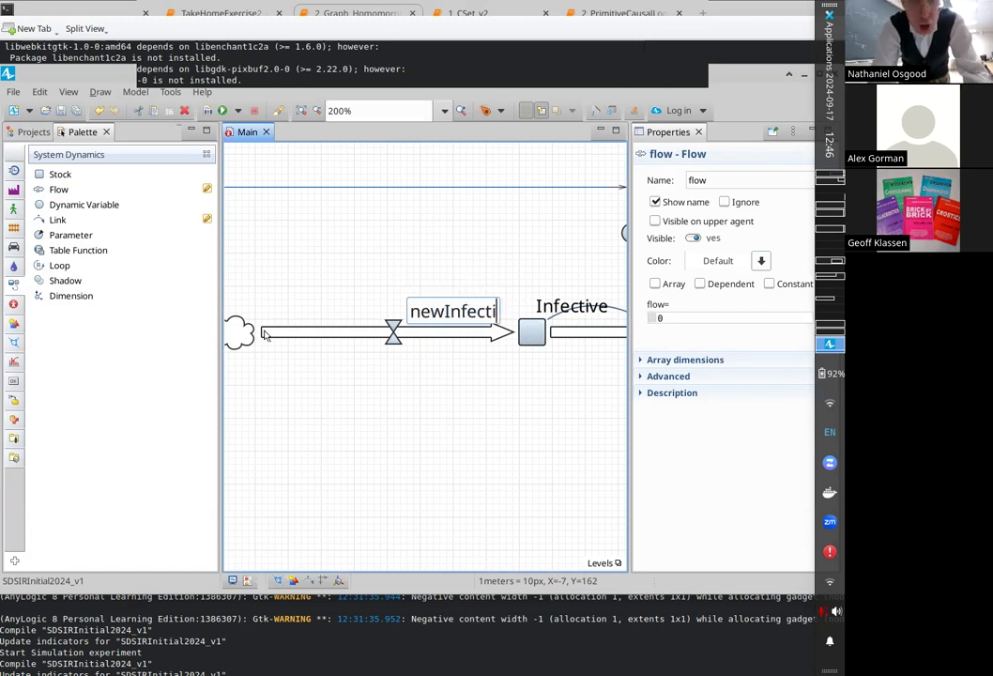
key("Return")
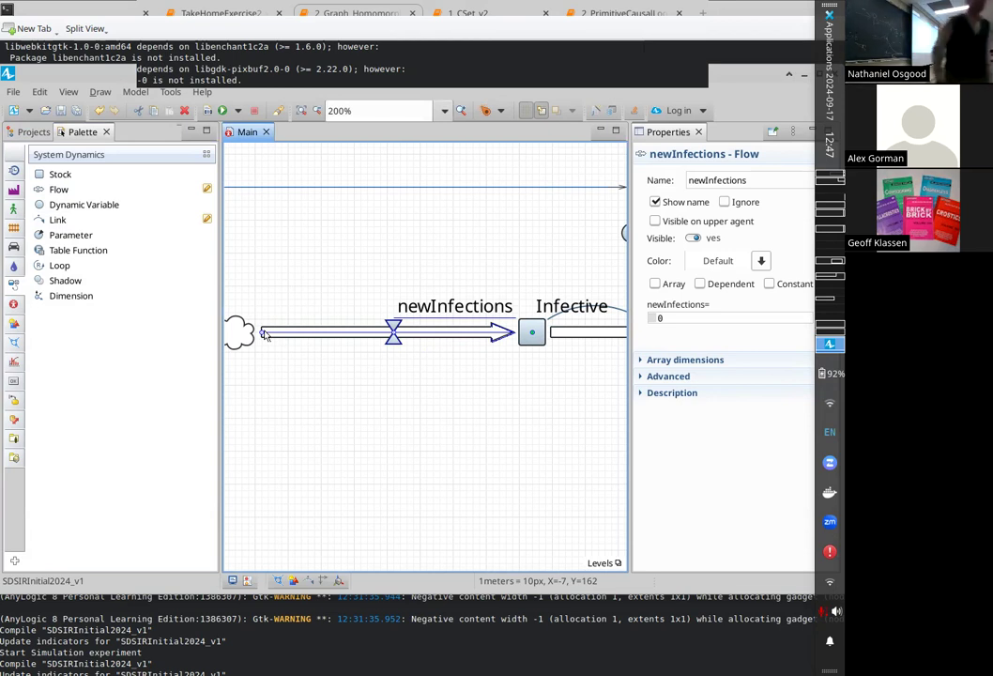
- Set the newInfections flow's formula to 10 and try to save the model, dismissing the resulting dialog
left_click(676, 318)
type("10")
key("ctrl+s")
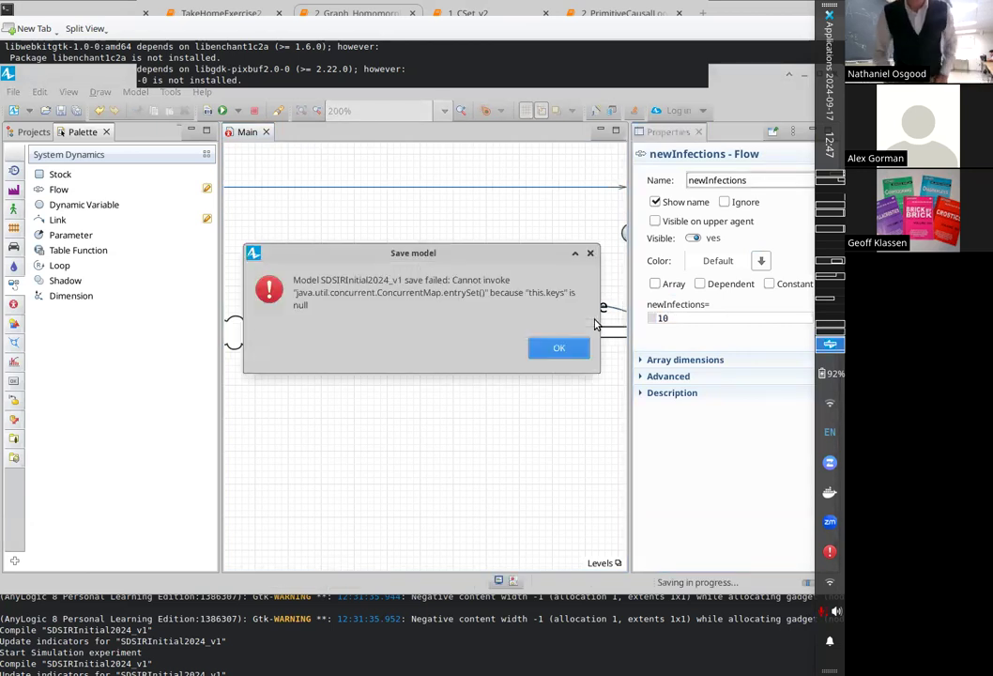
left_click(557, 352)
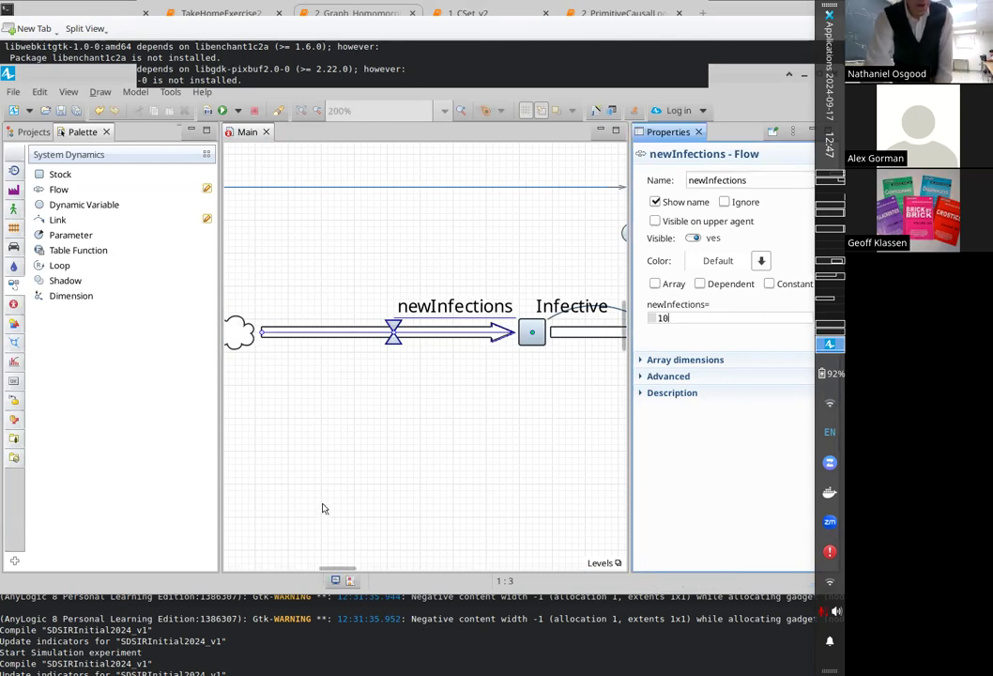
scroll(343, 568, "left", 3)
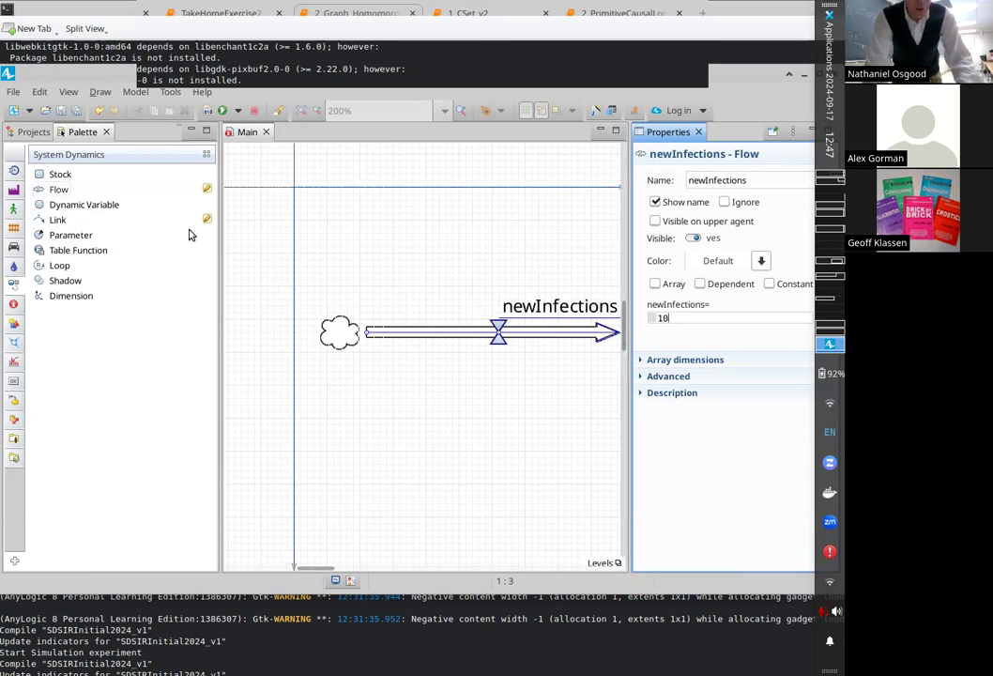
scroll(366, 566, "right", 5)
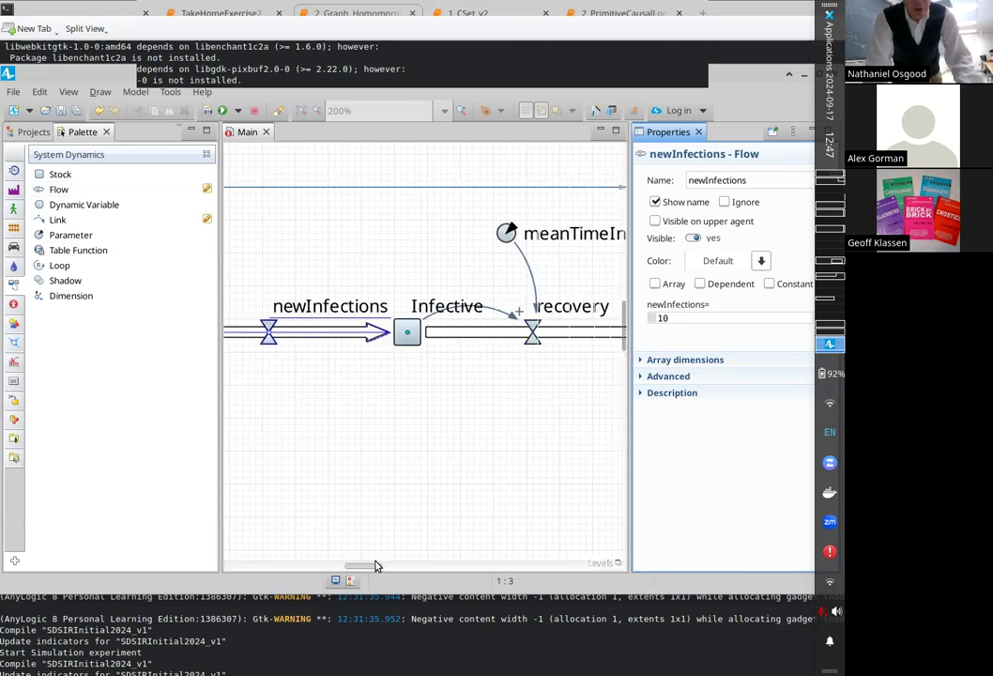
left_click_drag(366, 564, 335, 564)
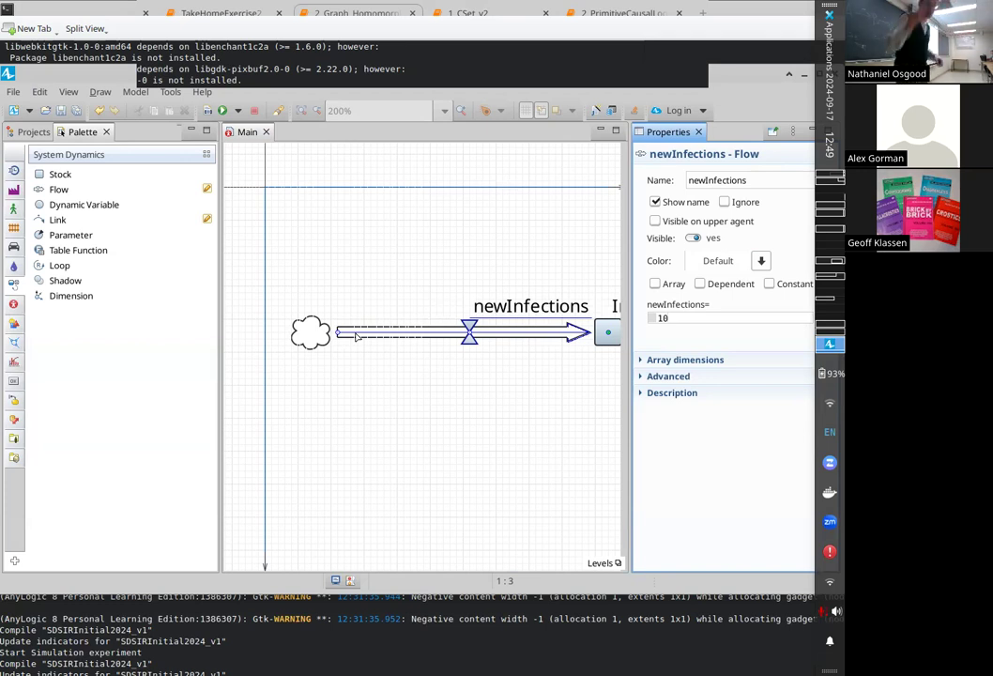
- Run the Simulation experiment of SDSIRInitial2024_v1 and plot the Infective stock over time
left_click(28, 133)
left_click(42, 184)
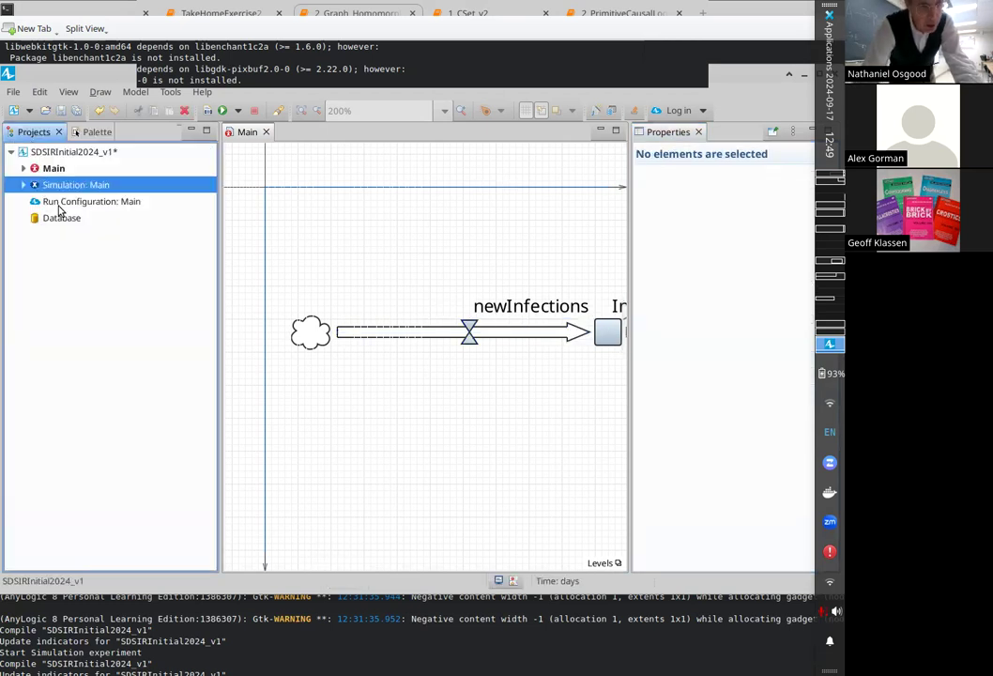
right_click(46, 184)
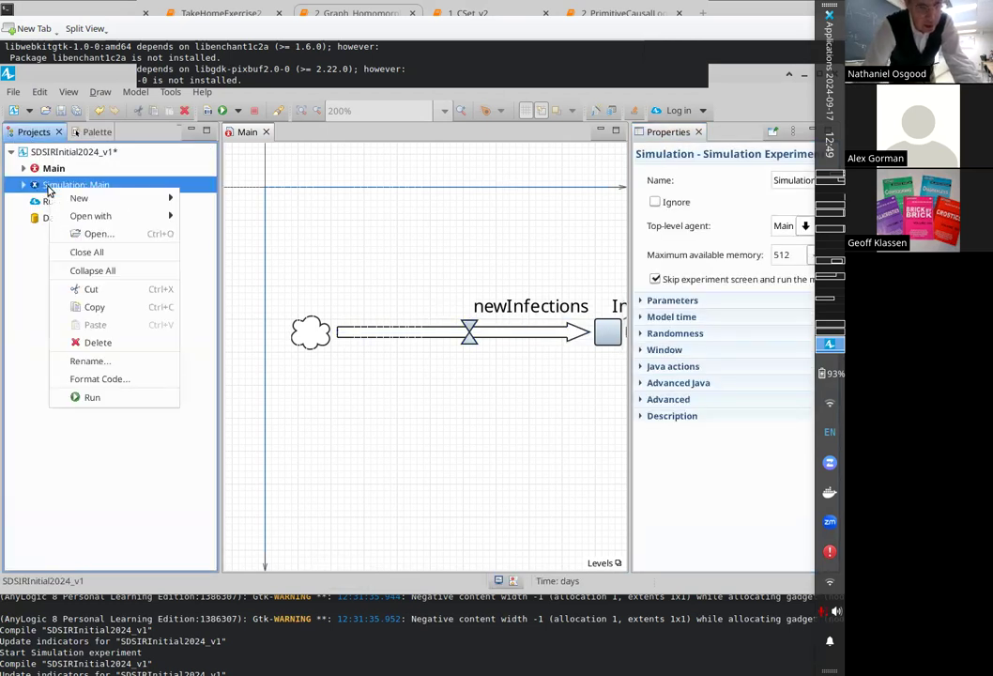
left_click(109, 396)
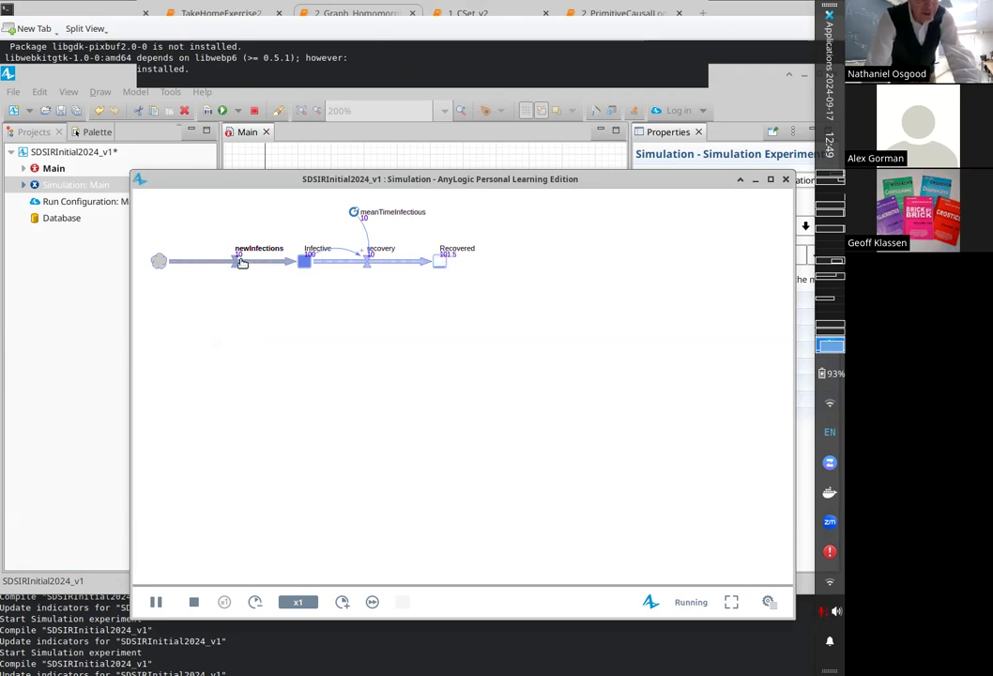
left_click(306, 261)
mouse_move(401, 280)
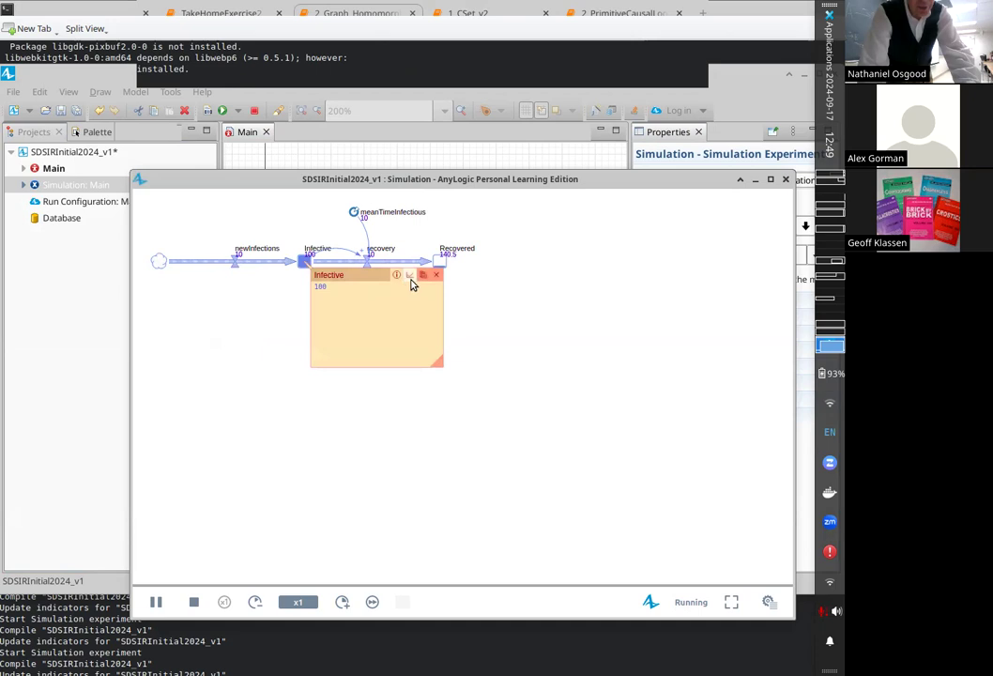
left_click(406, 276)
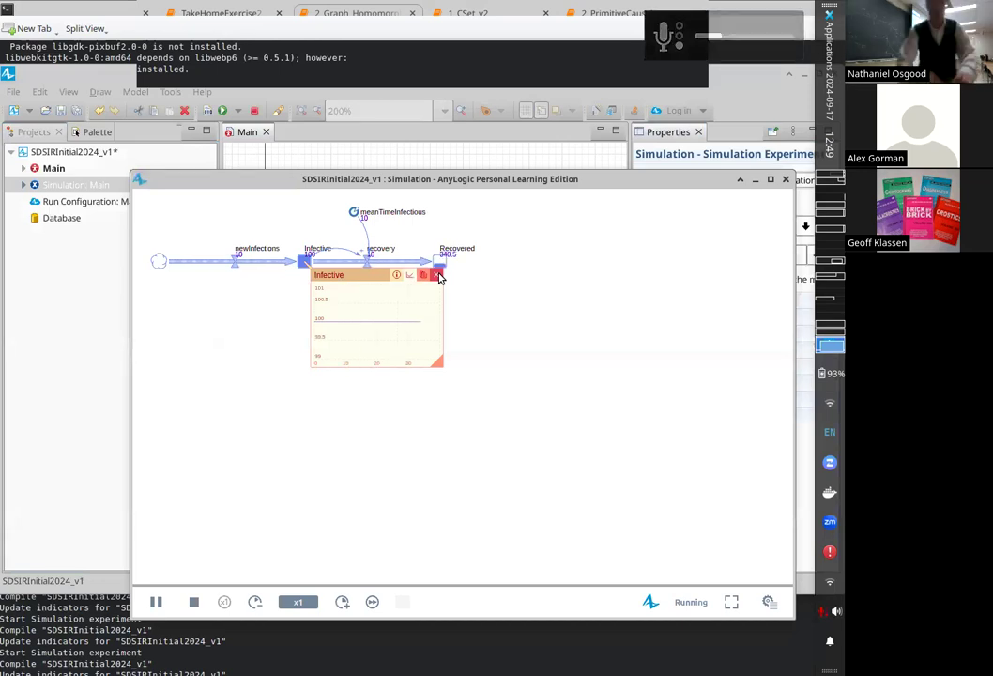
- Close the plot of the Infective stock and the running simulation window
left_click(803, 180)
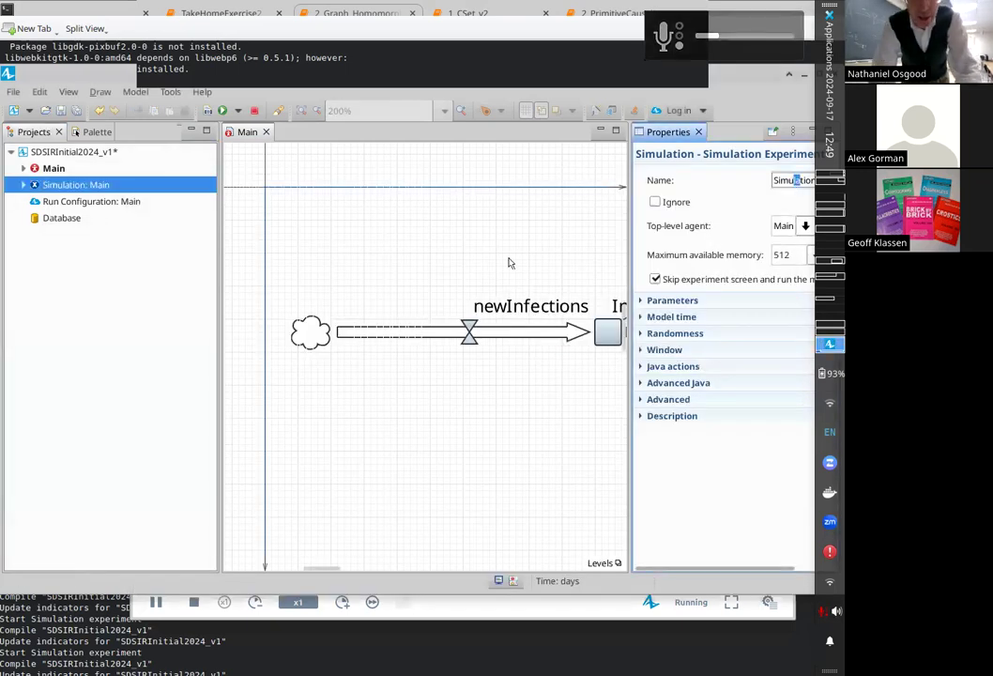
key("alt+Tab")
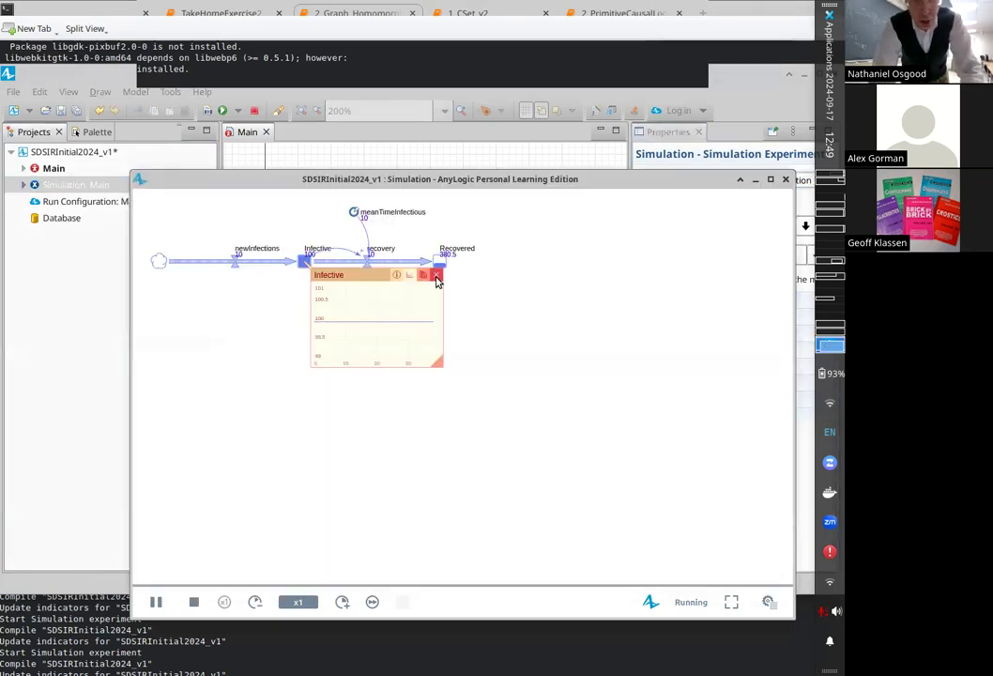
left_click(437, 275)
left_click(785, 180)
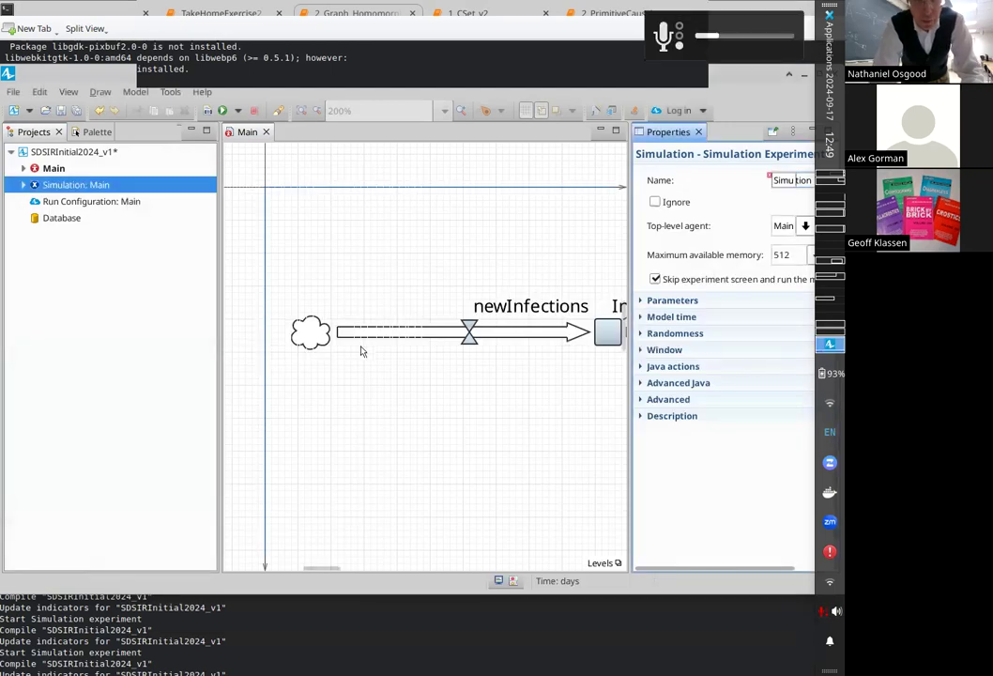
- Set the newInfections flow's formula to 5 and try to save the model, dismissing the resulting dialog
left_click(498, 331)
left_click(498, 331)
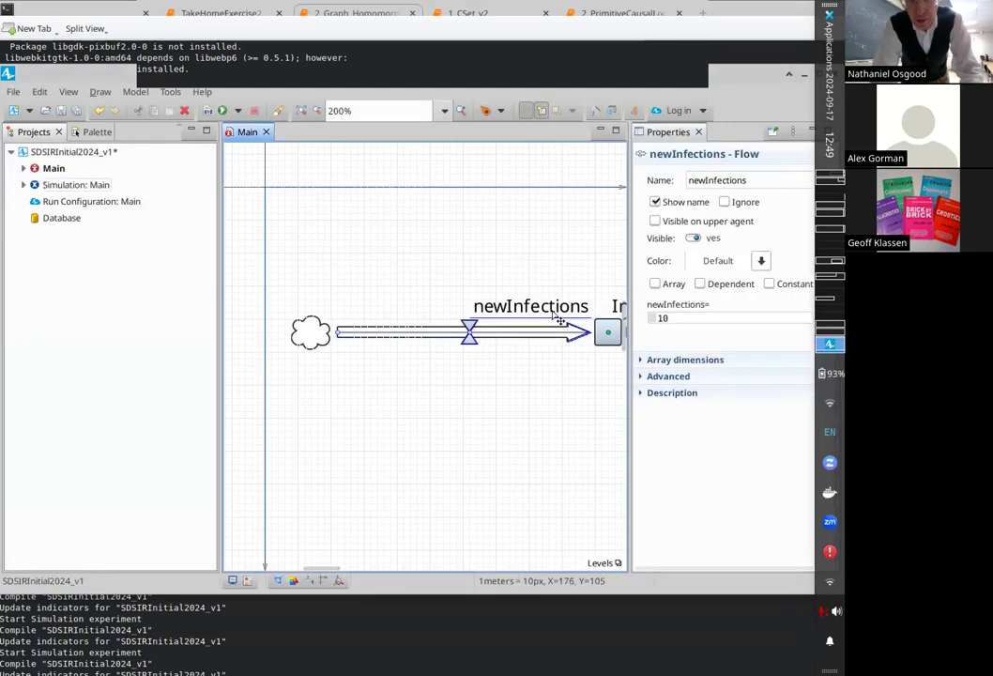
left_click(689, 317)
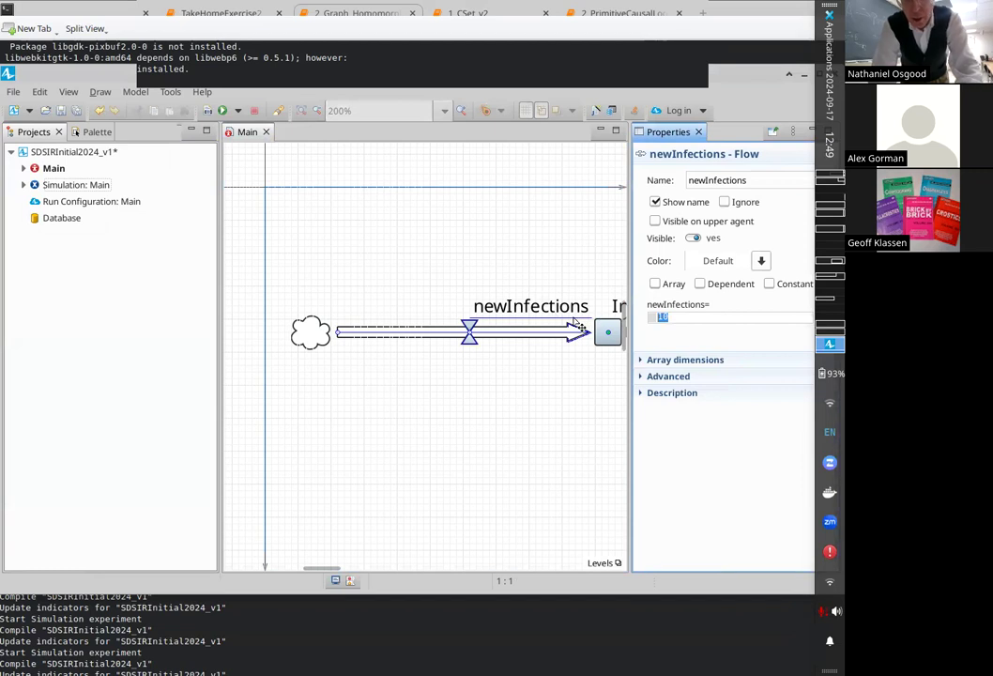
left_click(676, 317)
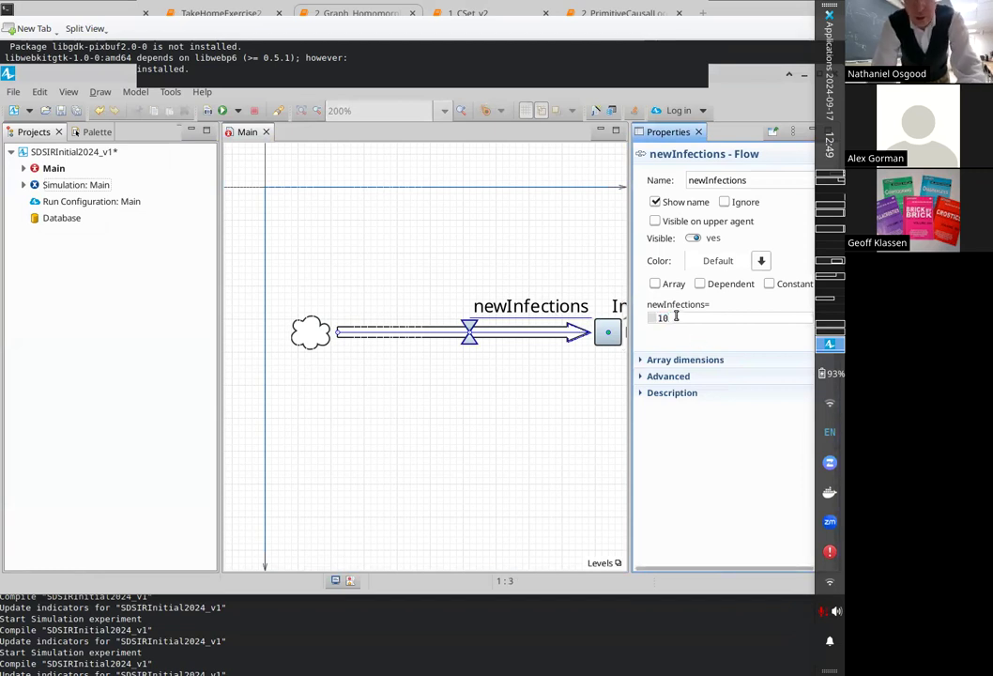
key("BackSpace")
key("BackSpace")
type("5")
key("ctrl+s")
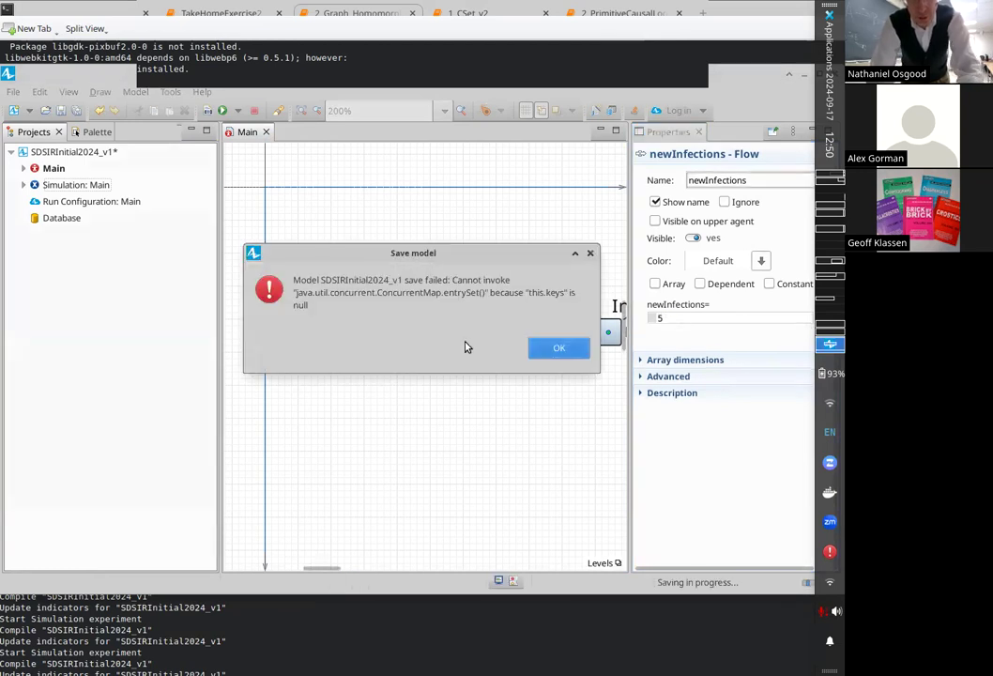
left_click(535, 347)
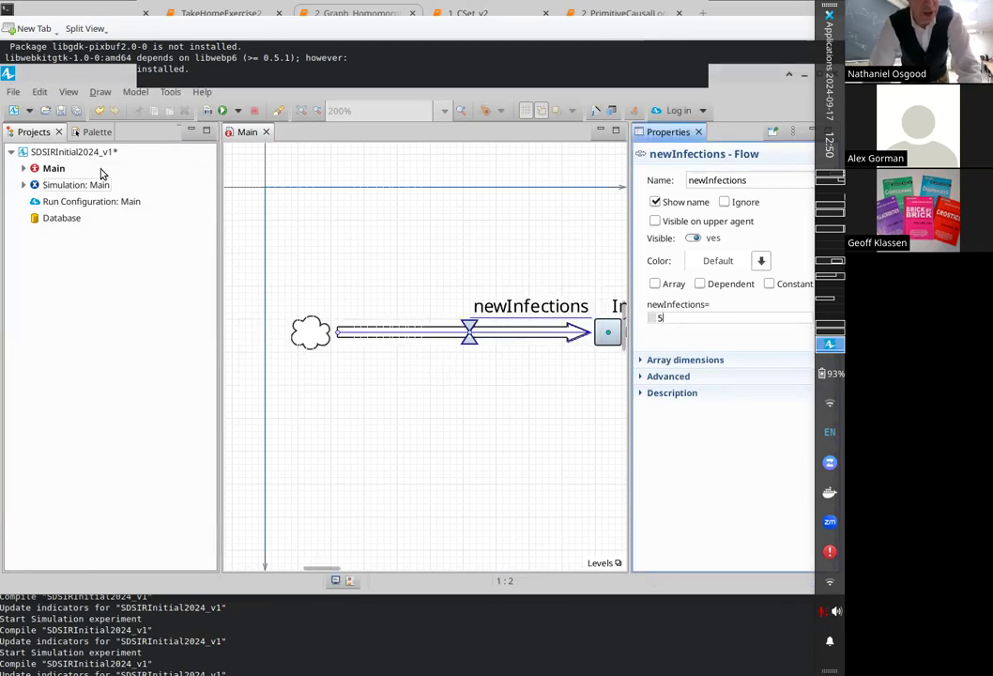
- Run the Simulation experiment with the changed inflow, pausing it briefly and resuming it
right_click(82, 189)
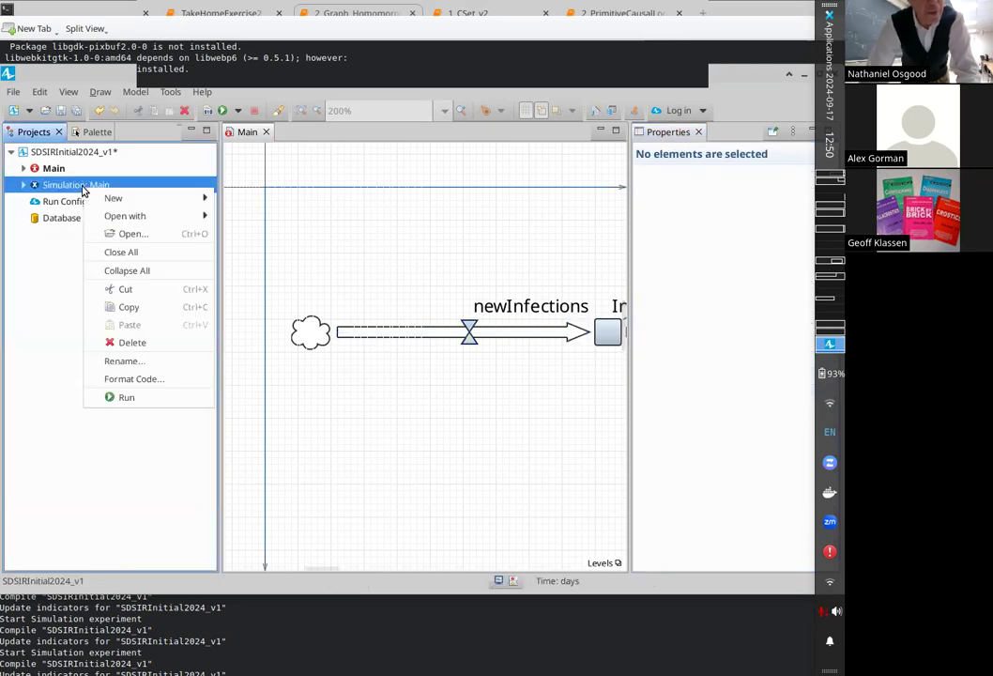
left_click(127, 394)
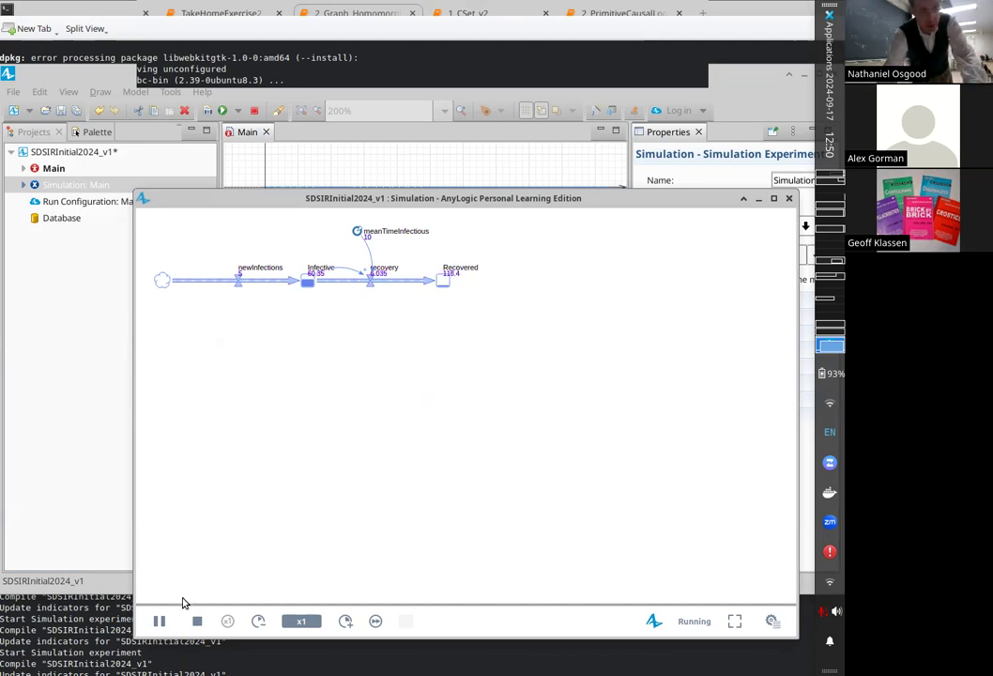
left_click(161, 620)
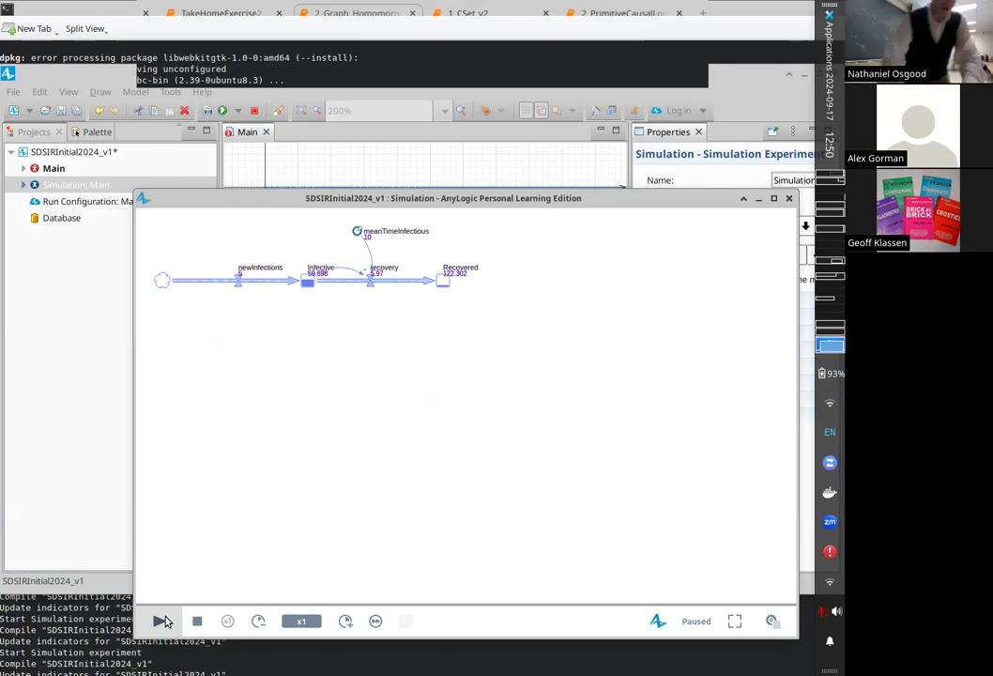
left_click(161, 621)
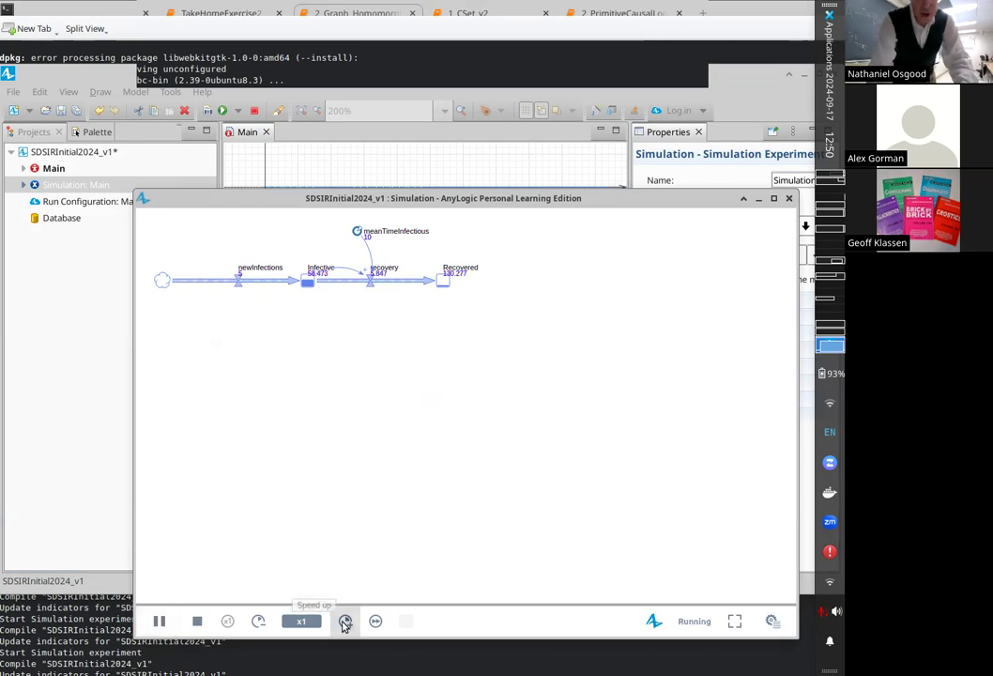
- Plot the Infective stock over time in an enlarged chart and speed the simulation up to x5
left_click(306, 285)
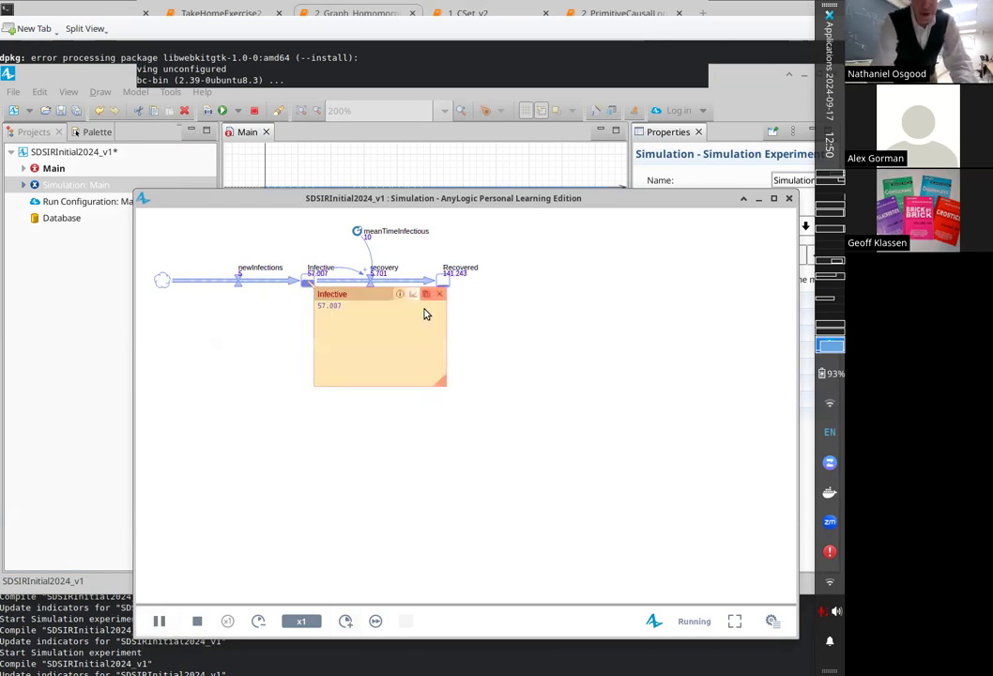
left_click(413, 297)
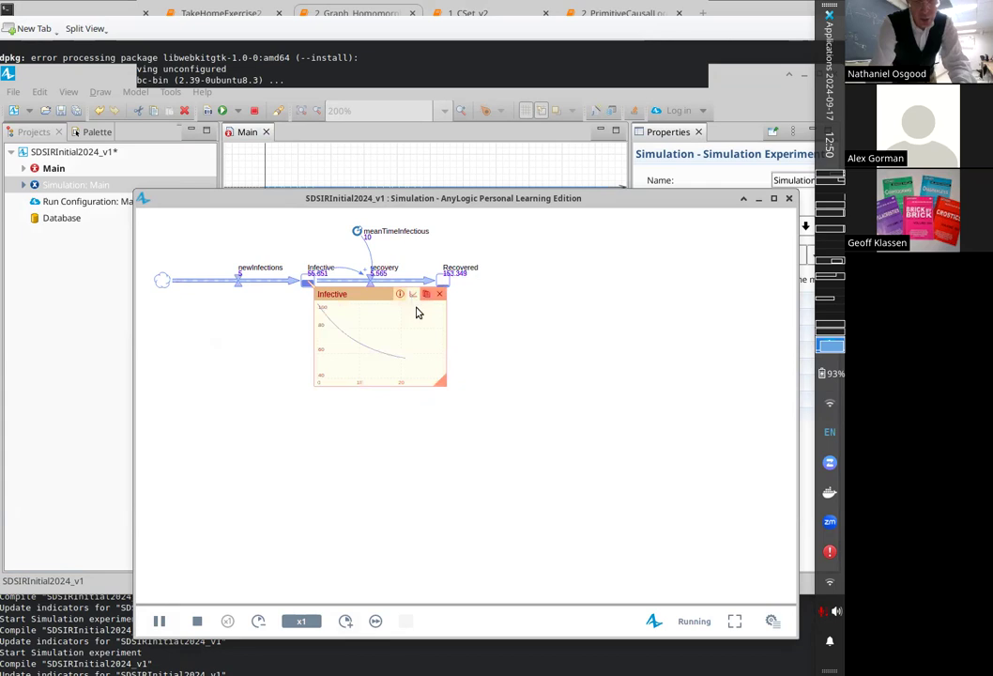
left_click_drag(443, 383, 640, 486)
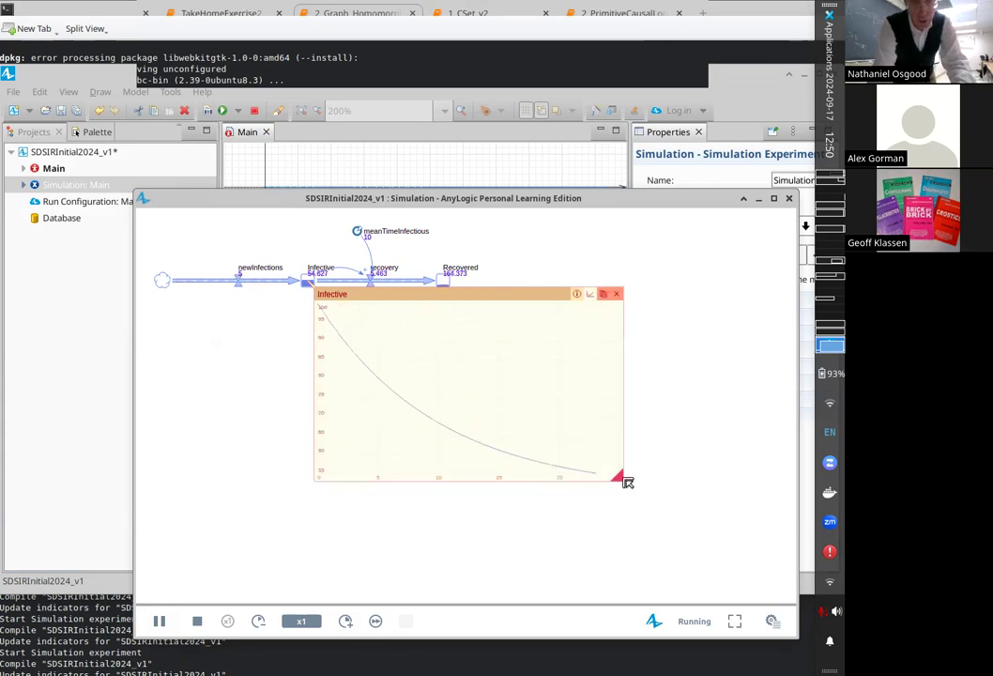
left_click(344, 620)
left_click(344, 621)
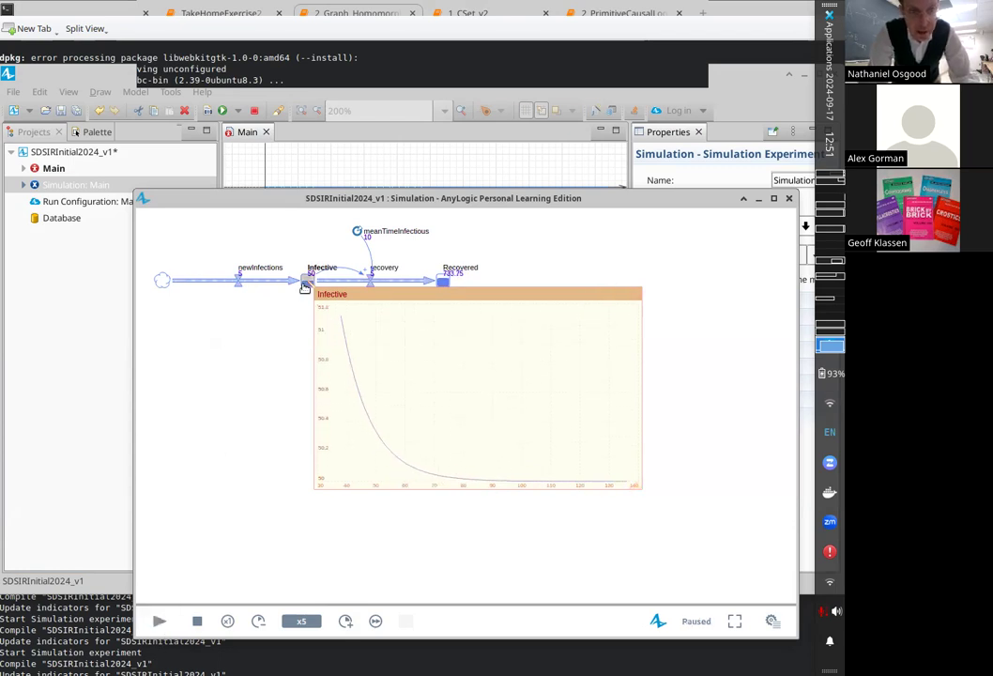
- Close the enlarged Infective chart and set the Infective stock's value to 25 in the paused simulation
mouse_move(621, 303)
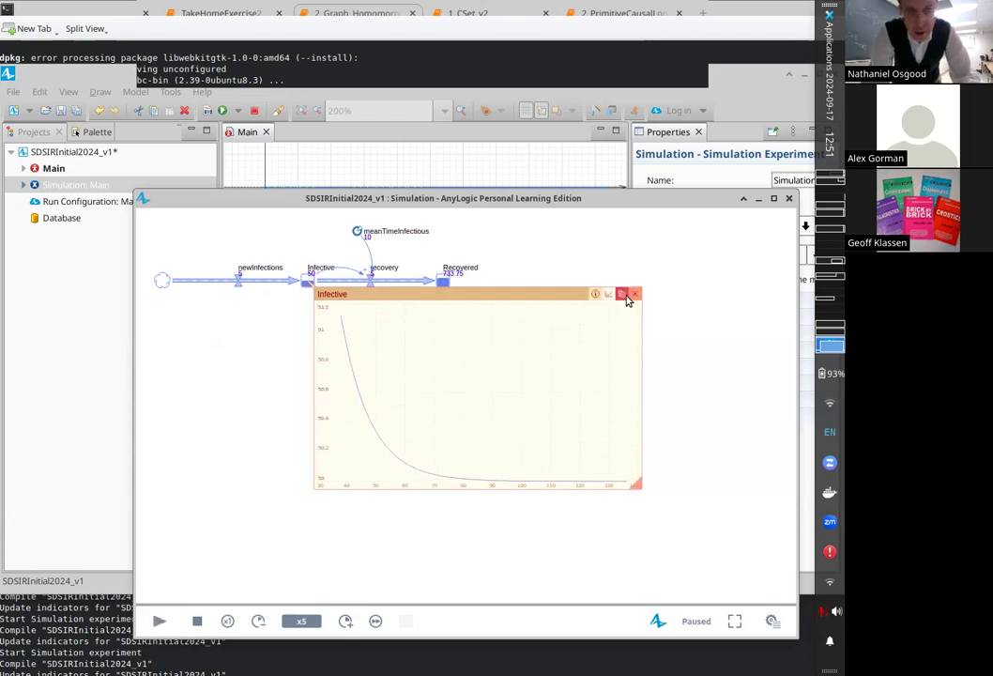
left_click(626, 296)
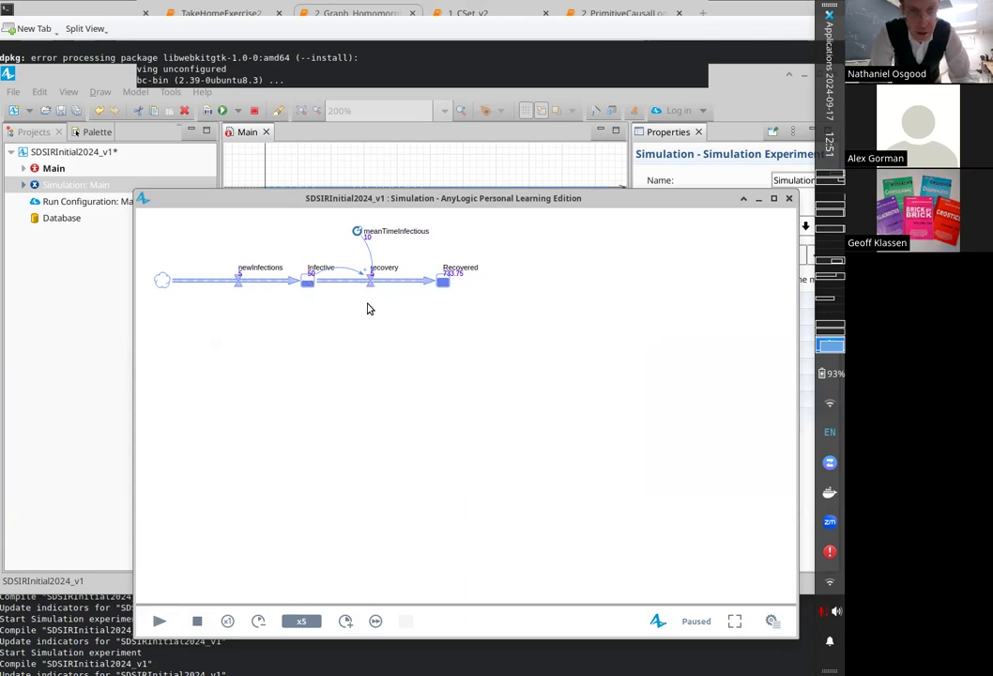
left_click(307, 282)
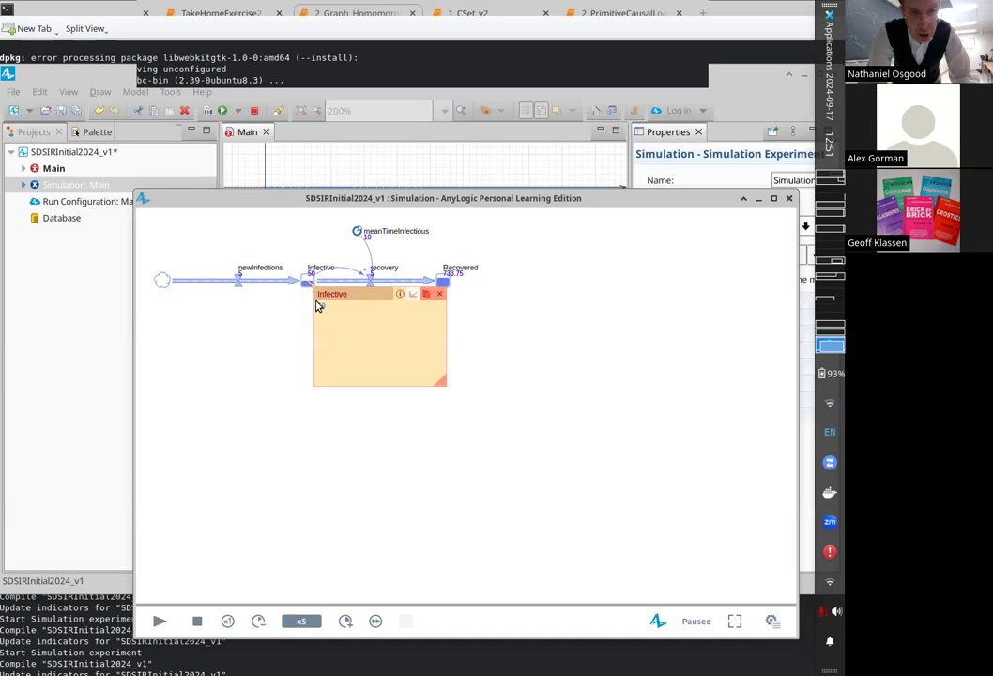
double_click(320, 307)
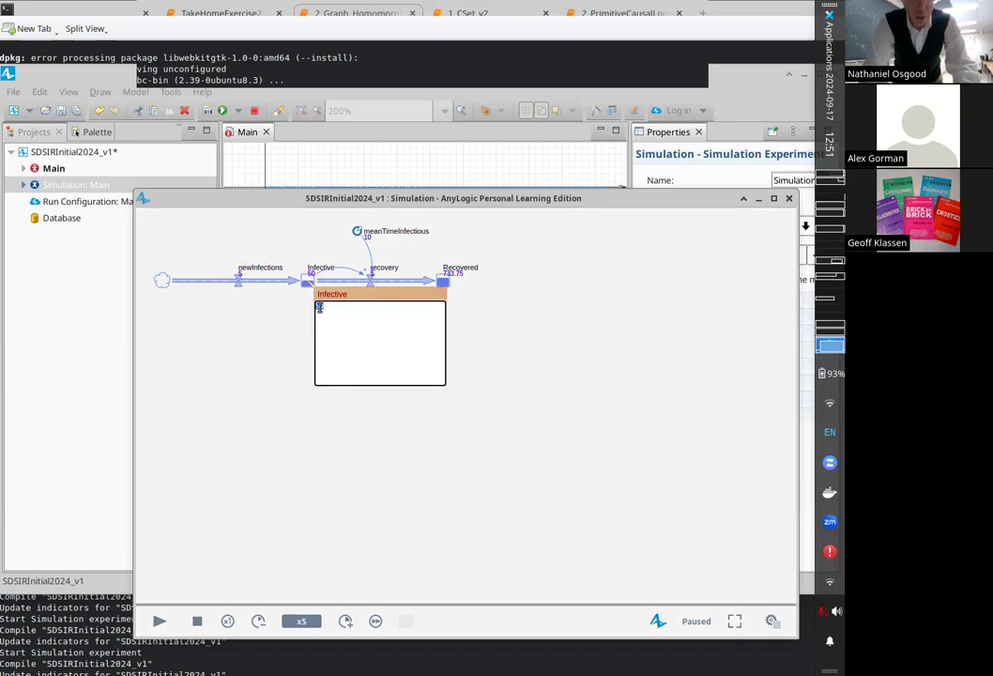
left_click(328, 366)
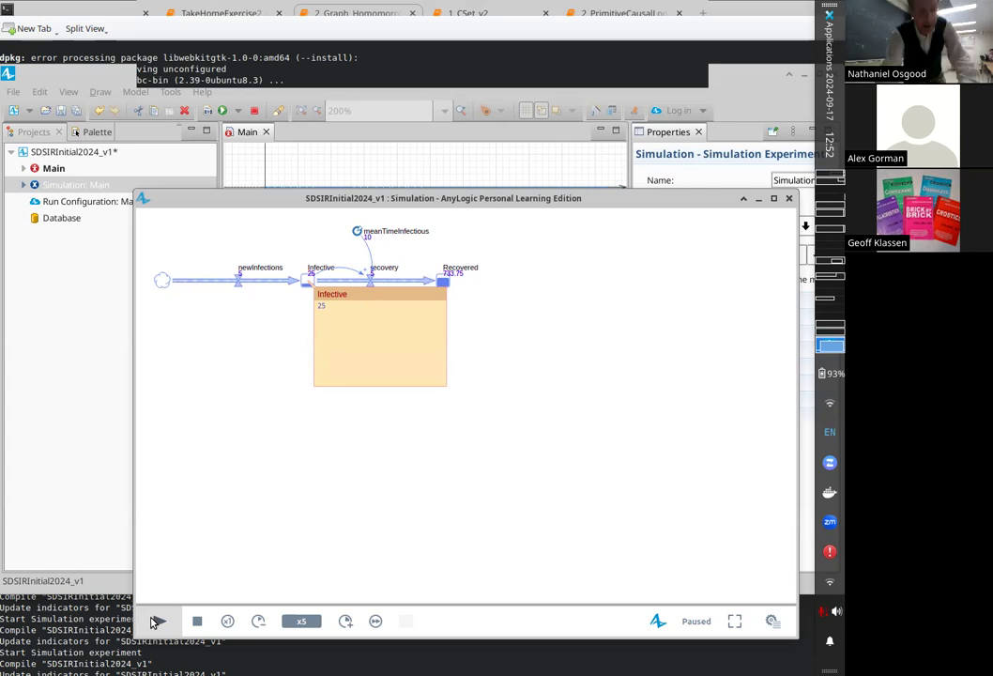
- Resume the simulation and plot the Infective stock's response in an enlarged chart
left_click(155, 622)
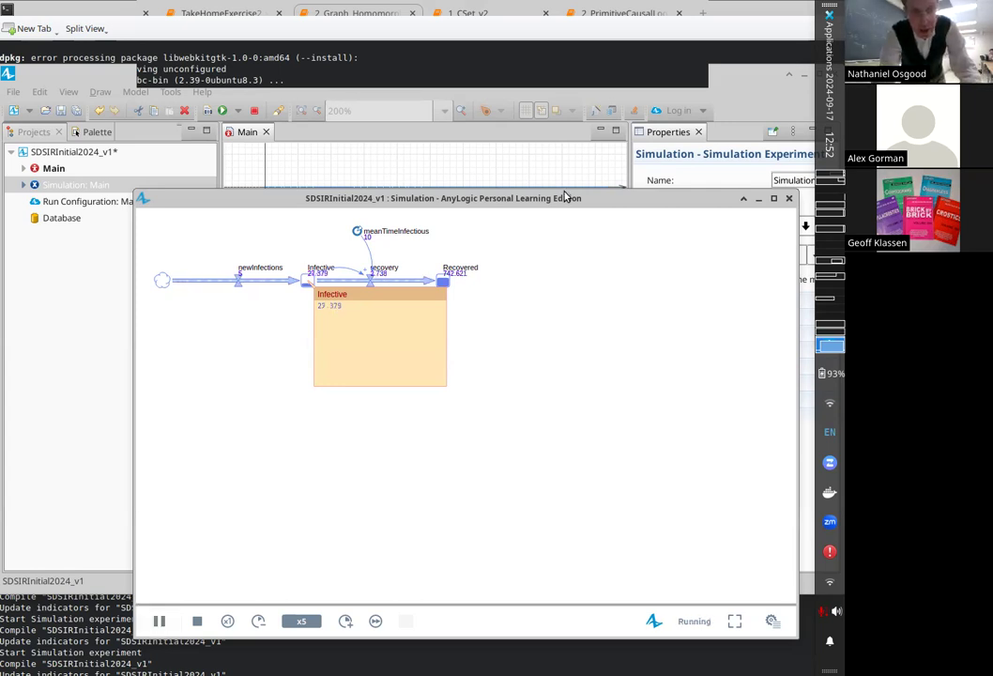
left_click(412, 295)
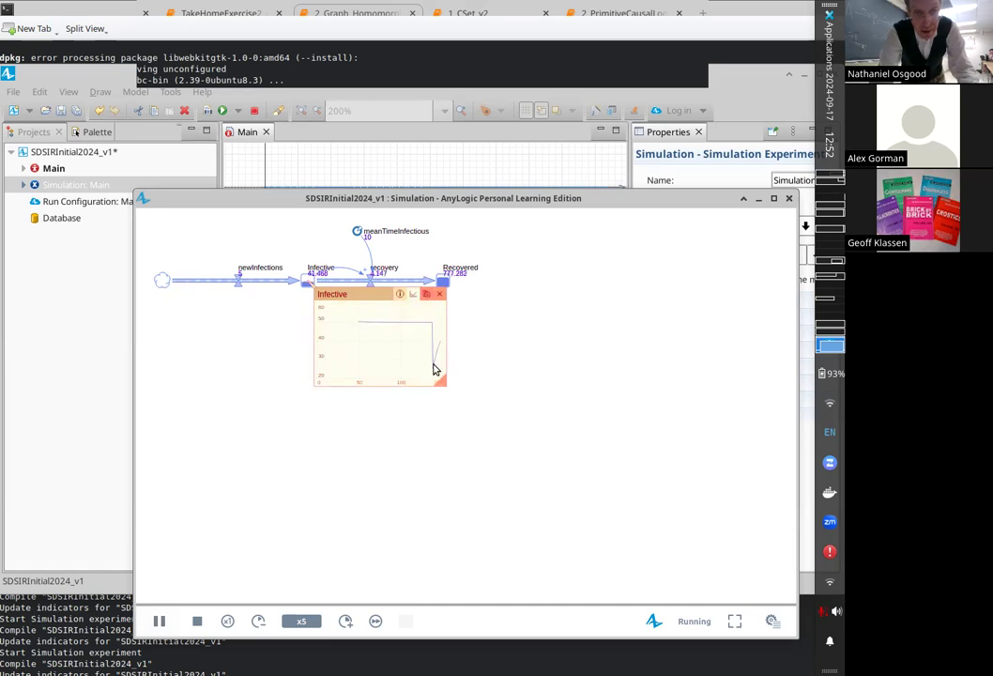
left_click_drag(442, 393, 732, 544)
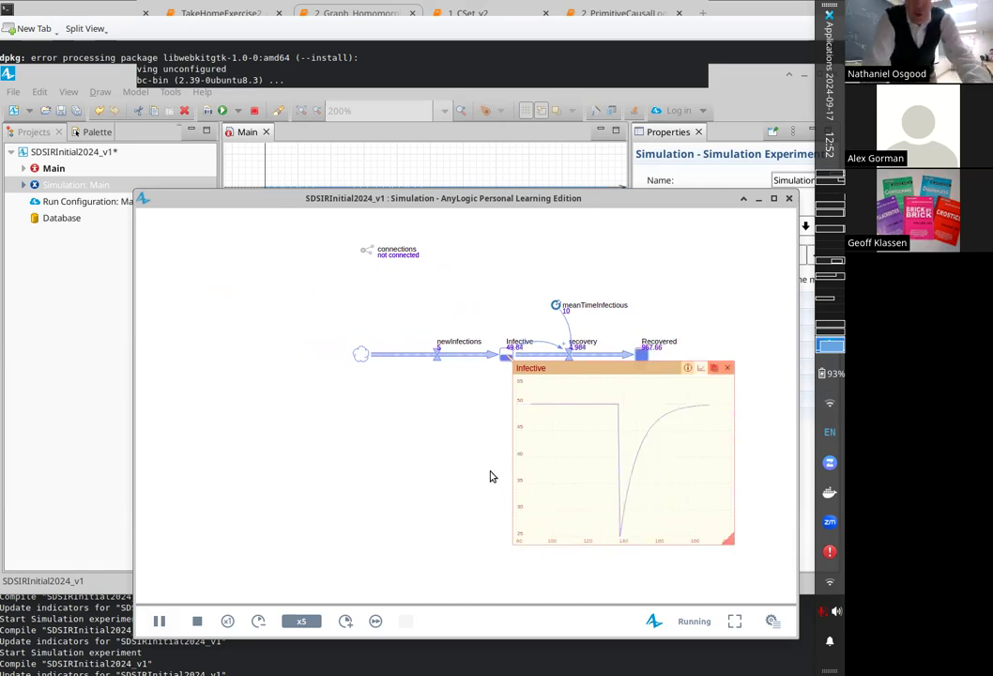
- Close the Infective chart, pause the simulation and set the Infective stock's value to 200
left_click(726, 367)
left_click(159, 620)
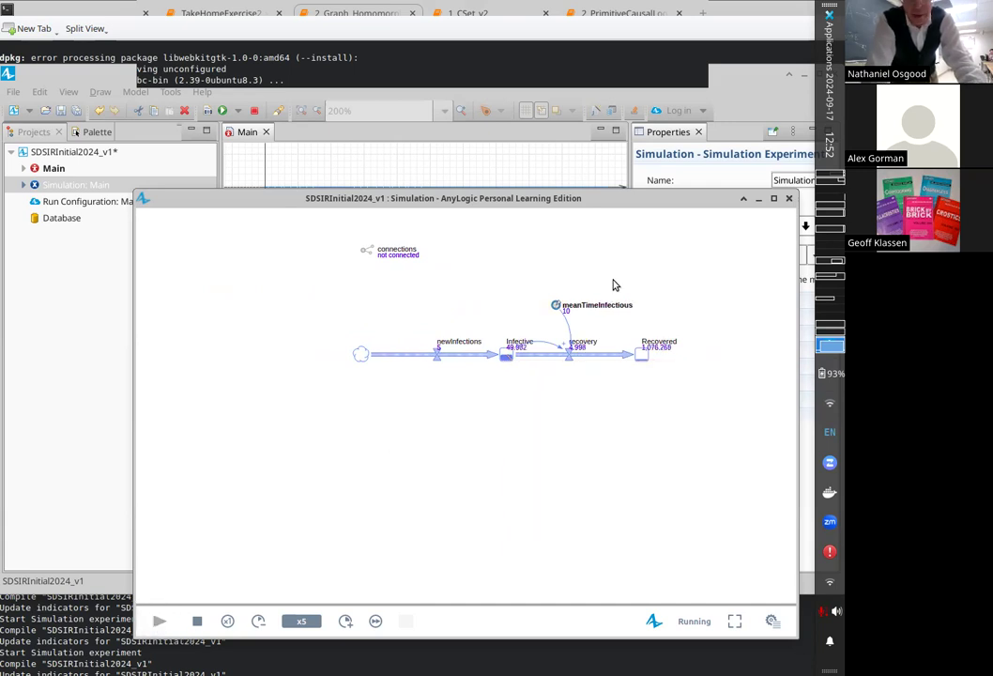
left_click(509, 357)
double_click(534, 381)
type("200")
key("Return")
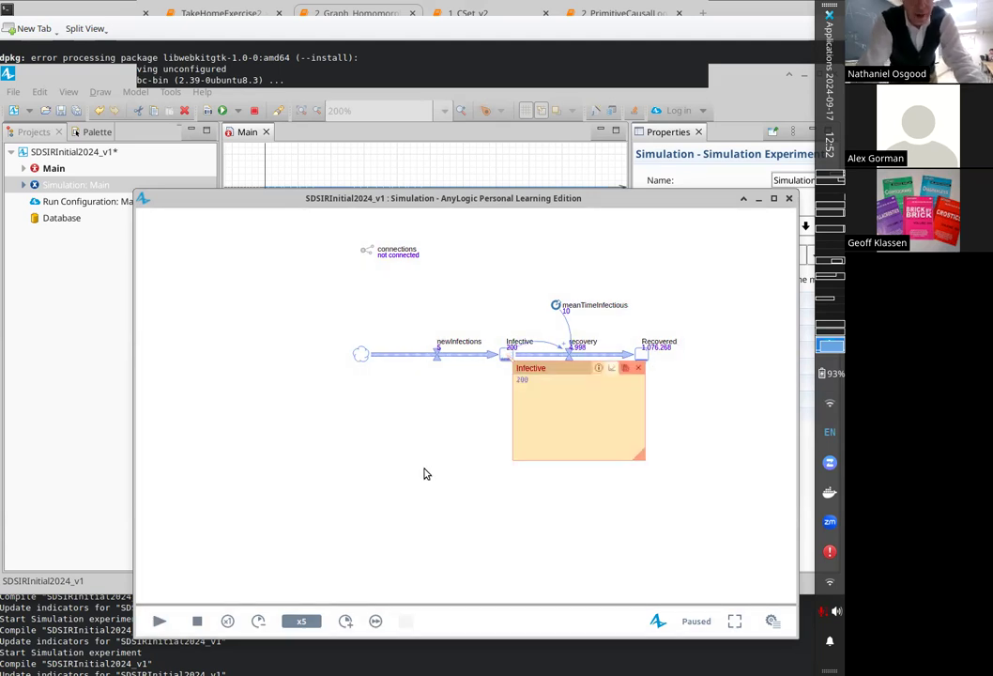
- Run the simulation onward from the raised Infective value, pause it and plot the Infective stock over time
left_click(159, 622)
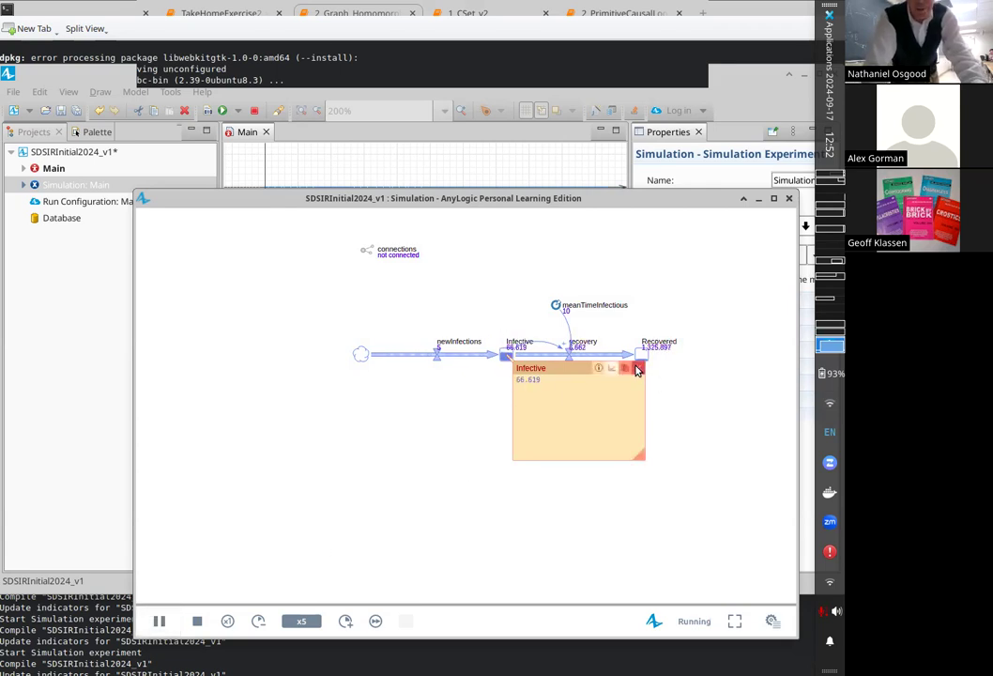
left_click(636, 370)
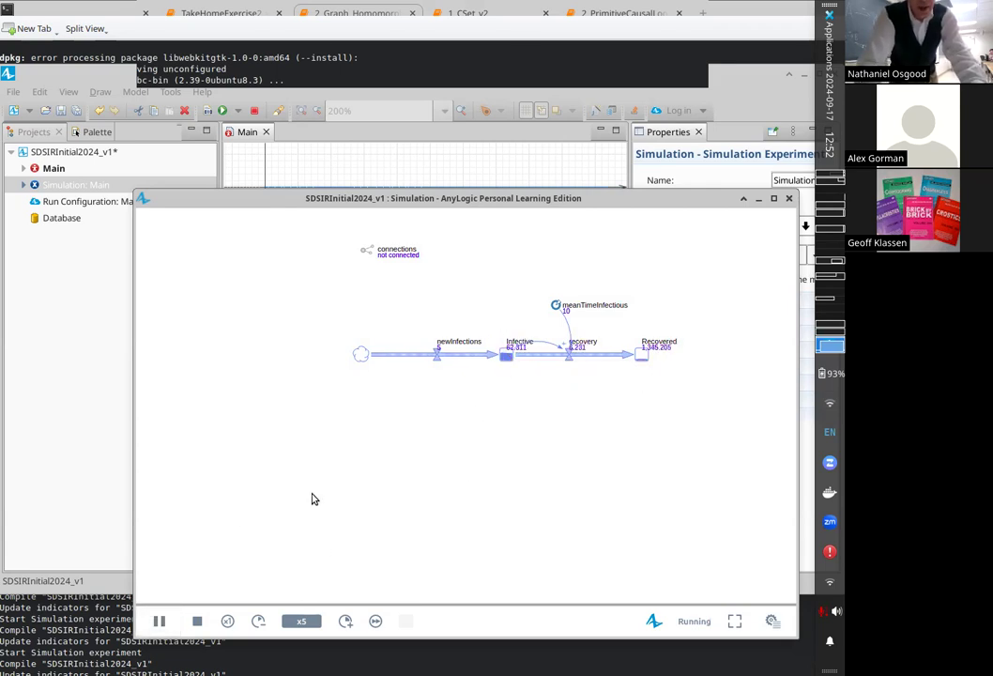
left_click(158, 627)
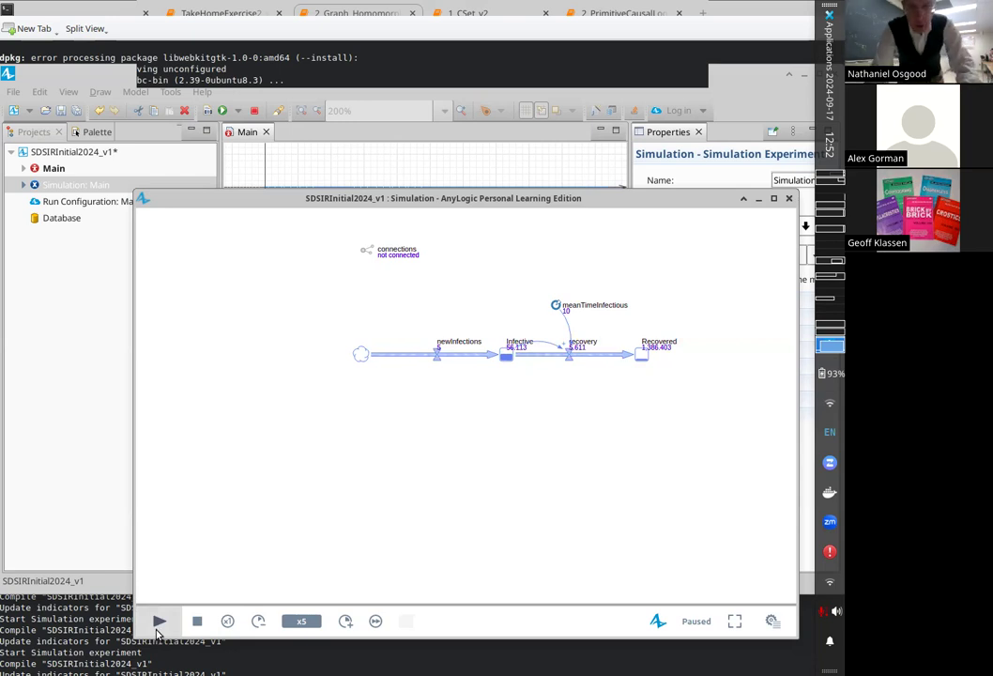
left_click(507, 354)
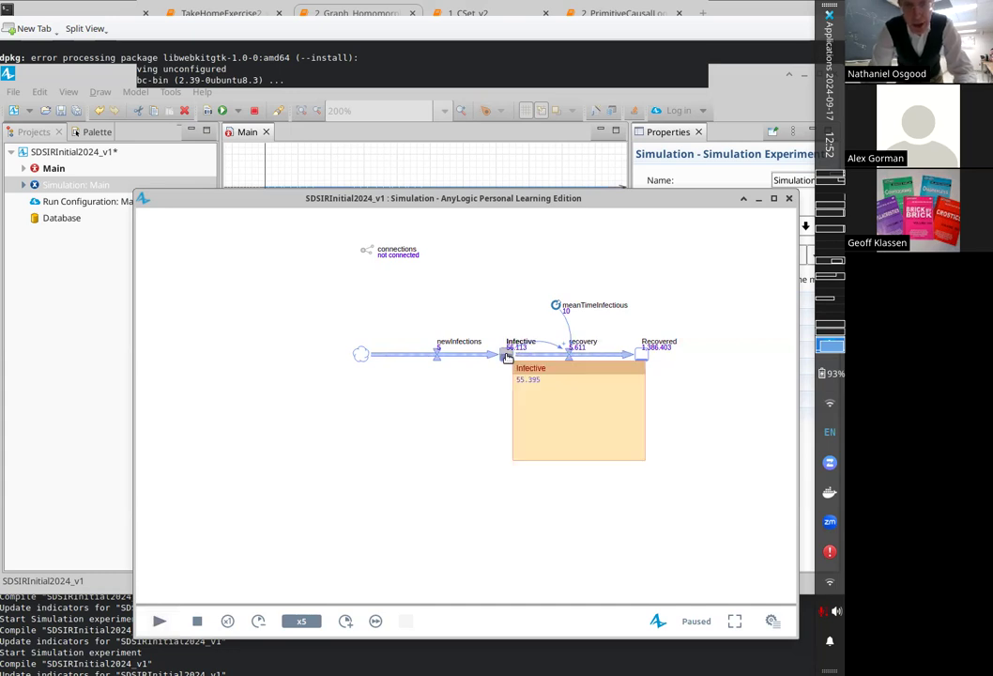
left_click(612, 367)
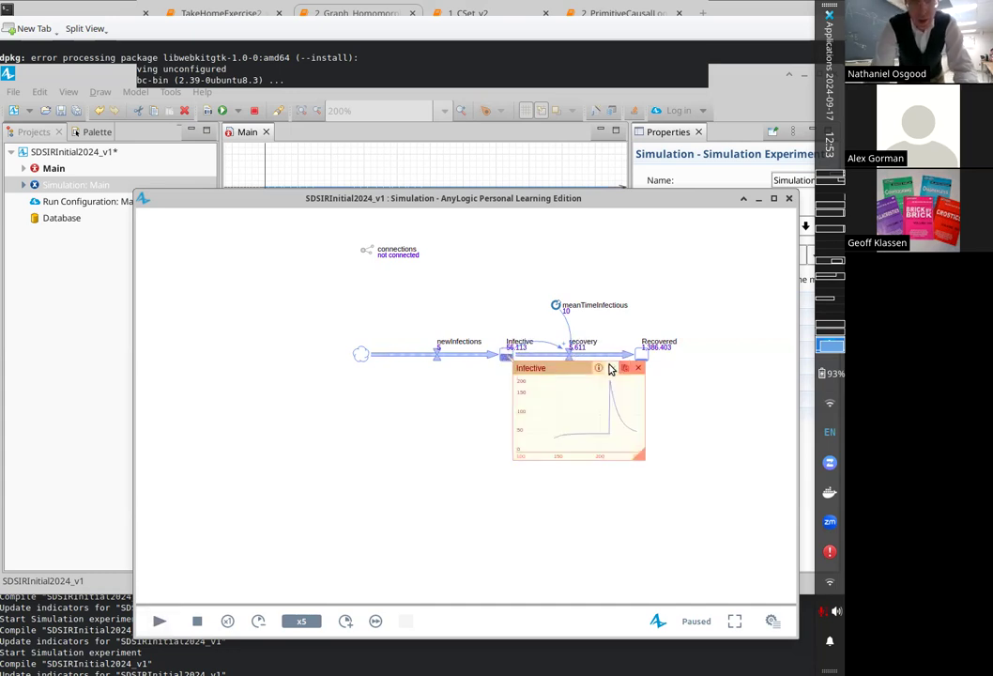
- Resume the simulation and raise its execution speed to x250
left_click(344, 622)
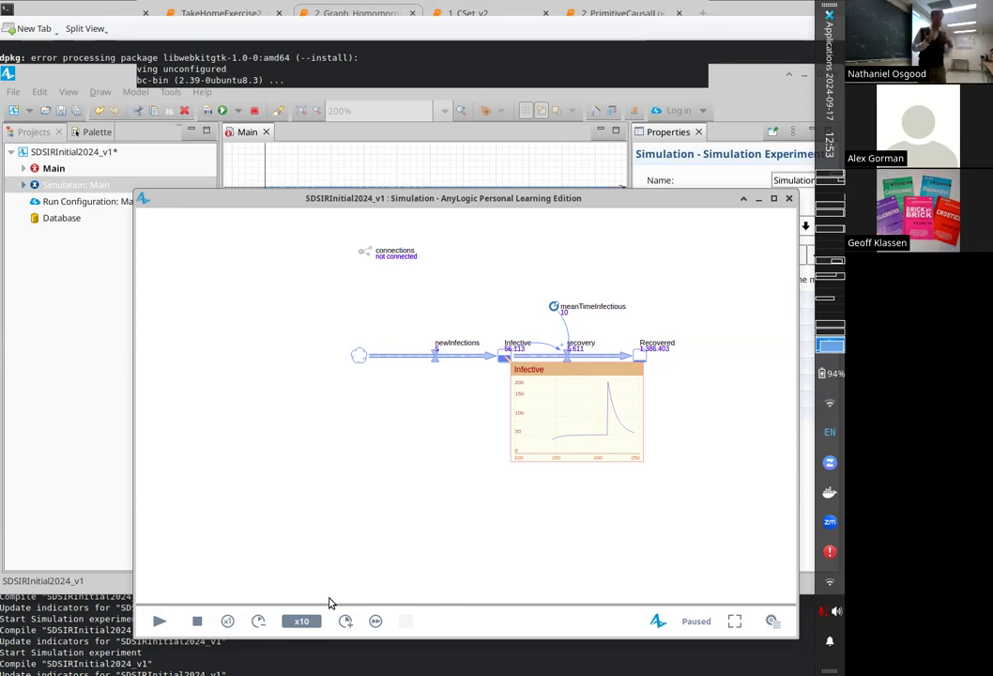
left_click(159, 620)
left_click(345, 620)
left_click(346, 620)
left_click(345, 621)
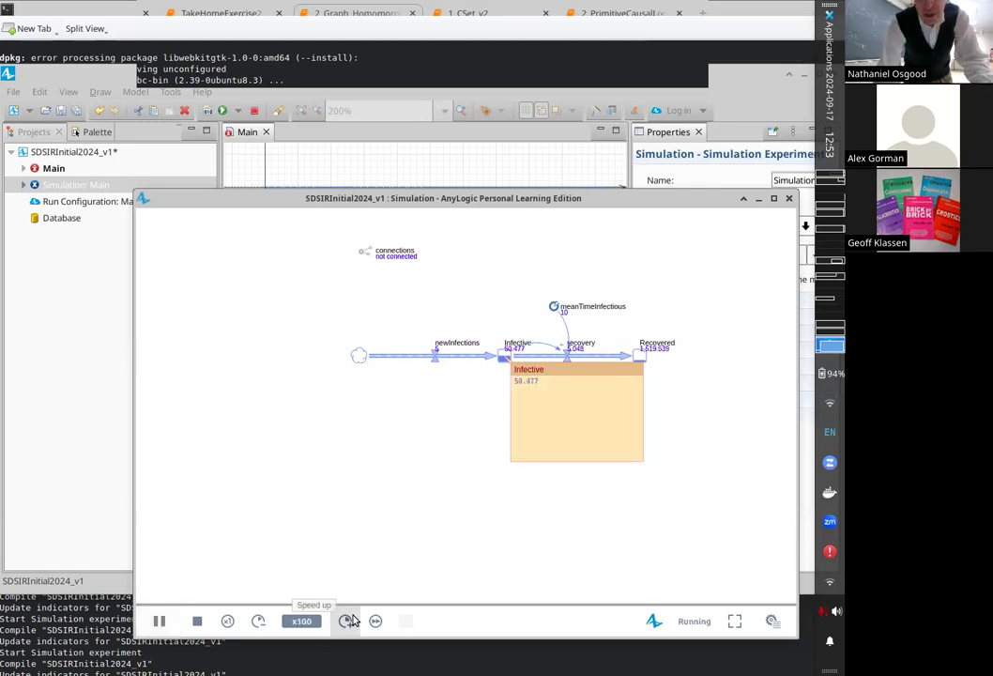
left_click(346, 621)
- Close the Infective inspection window and the simulation to return to the model diagram
left_click(610, 370)
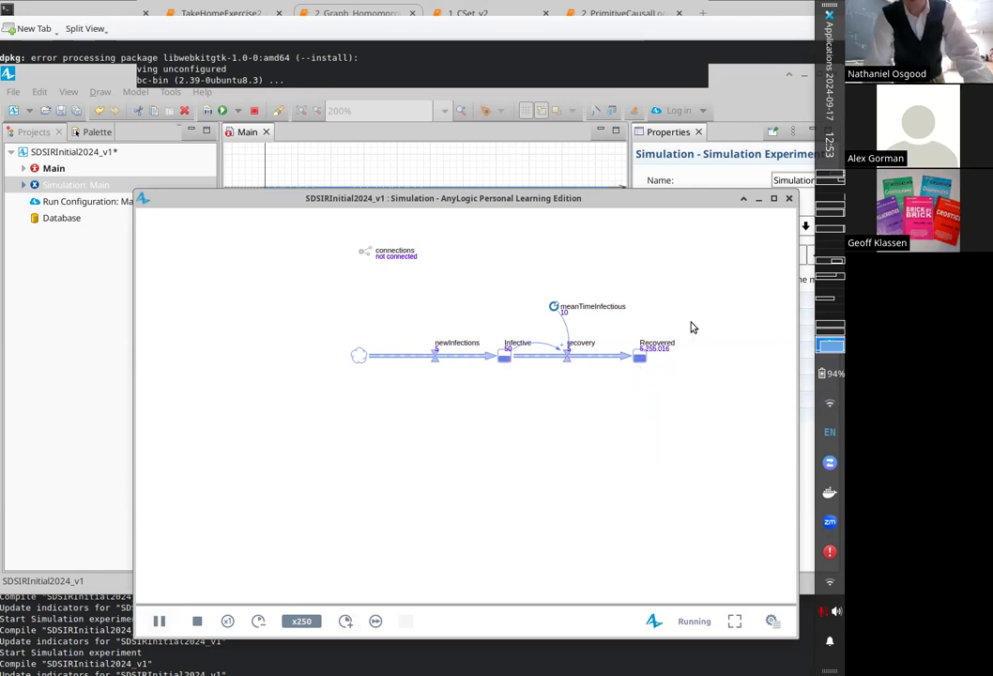
left_click(359, 632)
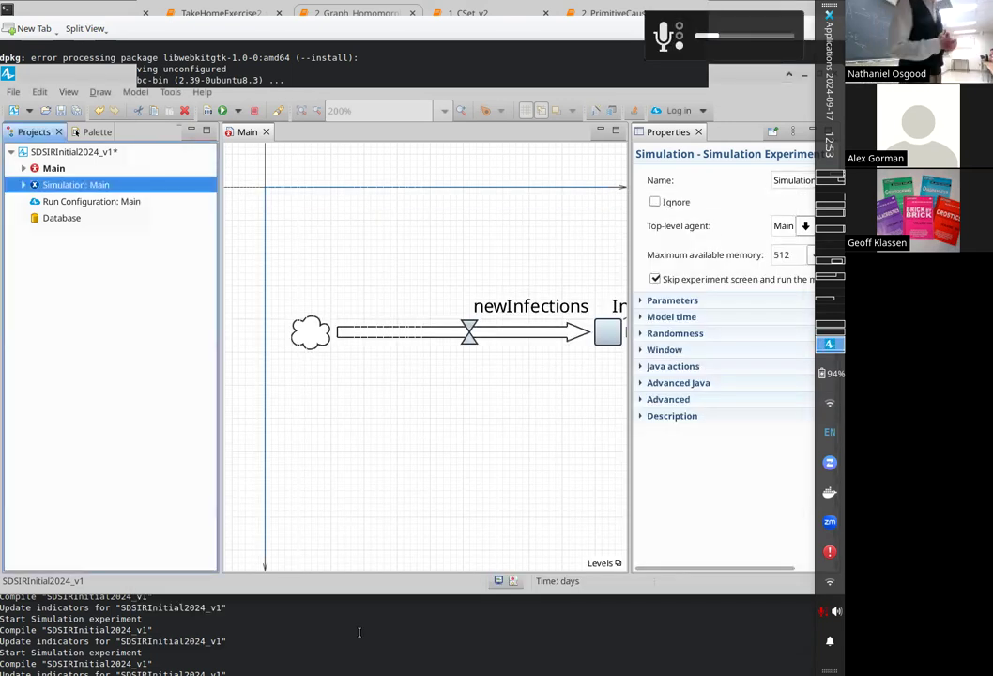